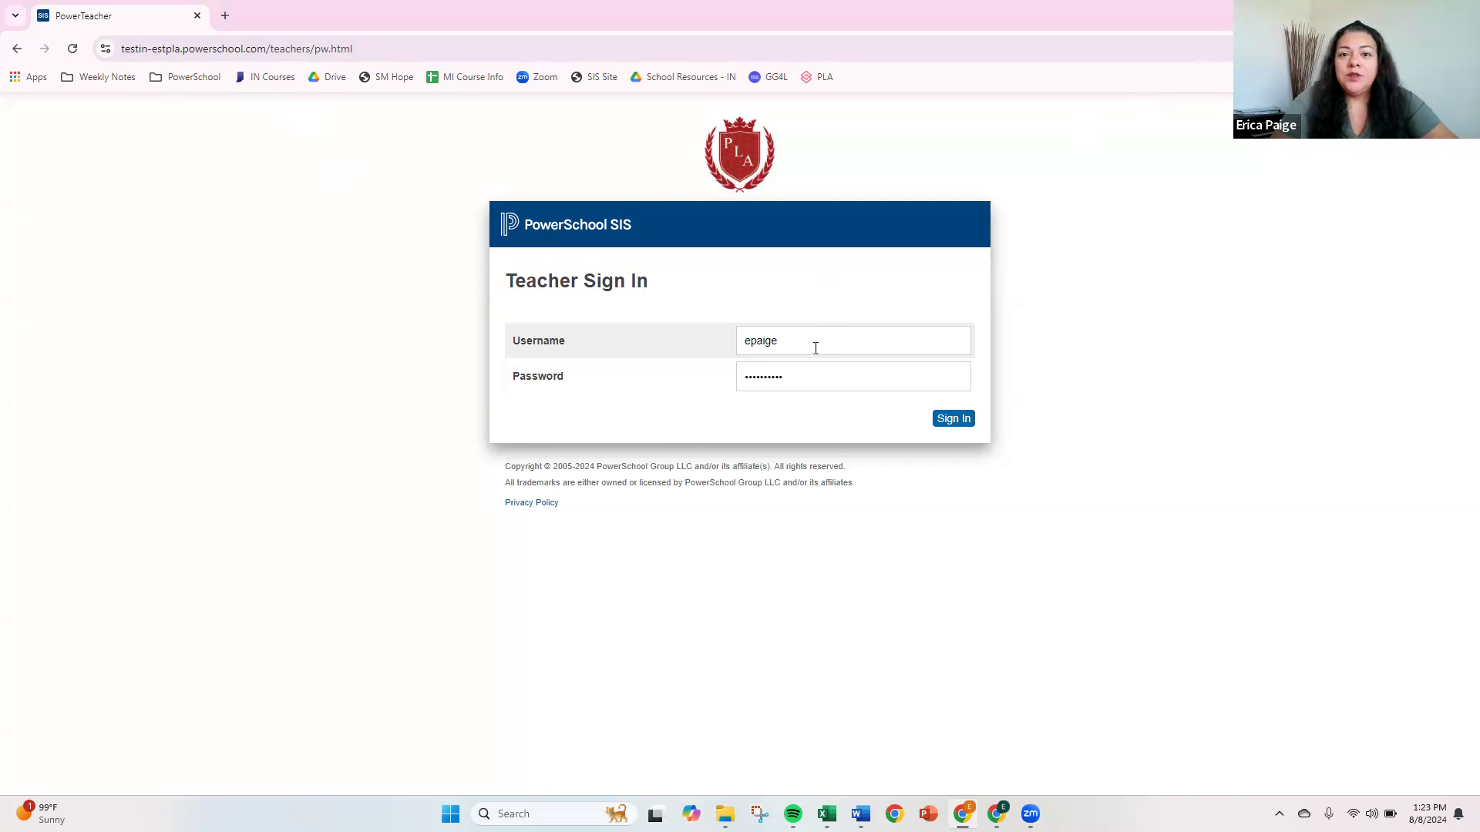
# Sign in to the teacher portal with the filled-in credentials, dismiss the password update prompt and open the PowerTeacher Pro gradebook.
pyautogui.click(954, 420)
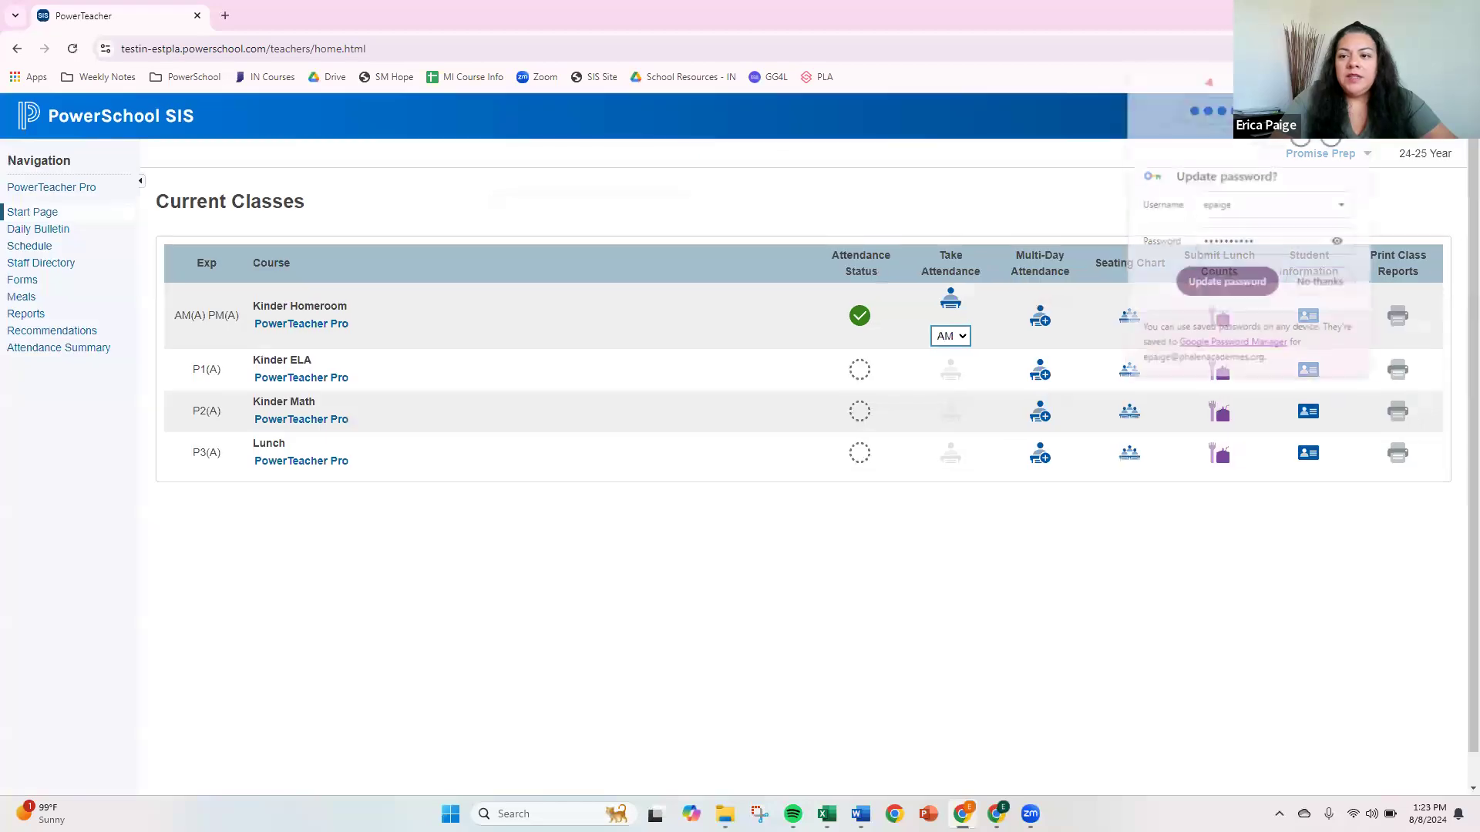
pyautogui.click(1359, 86)
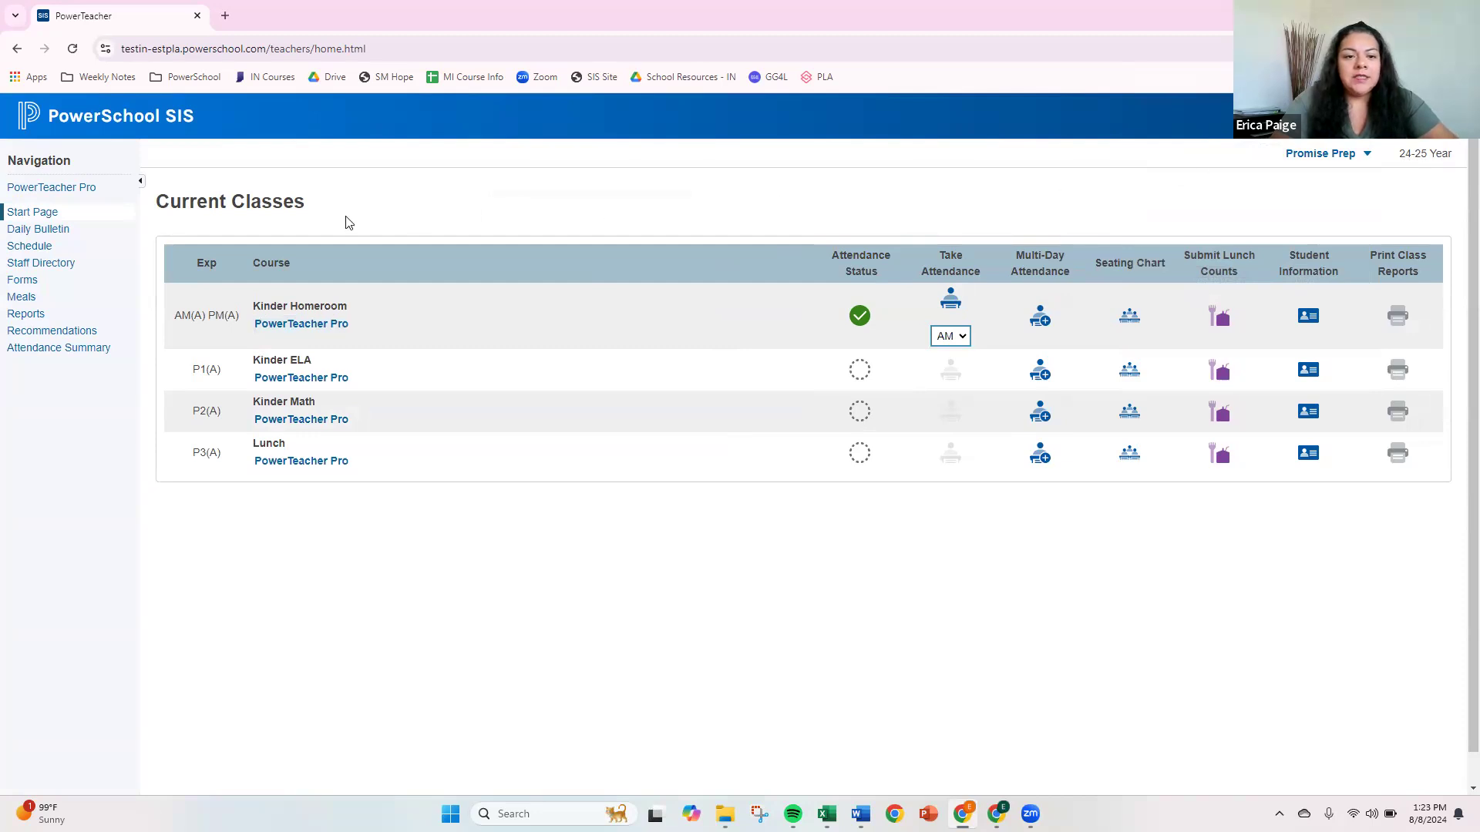
pyautogui.click(79, 191)
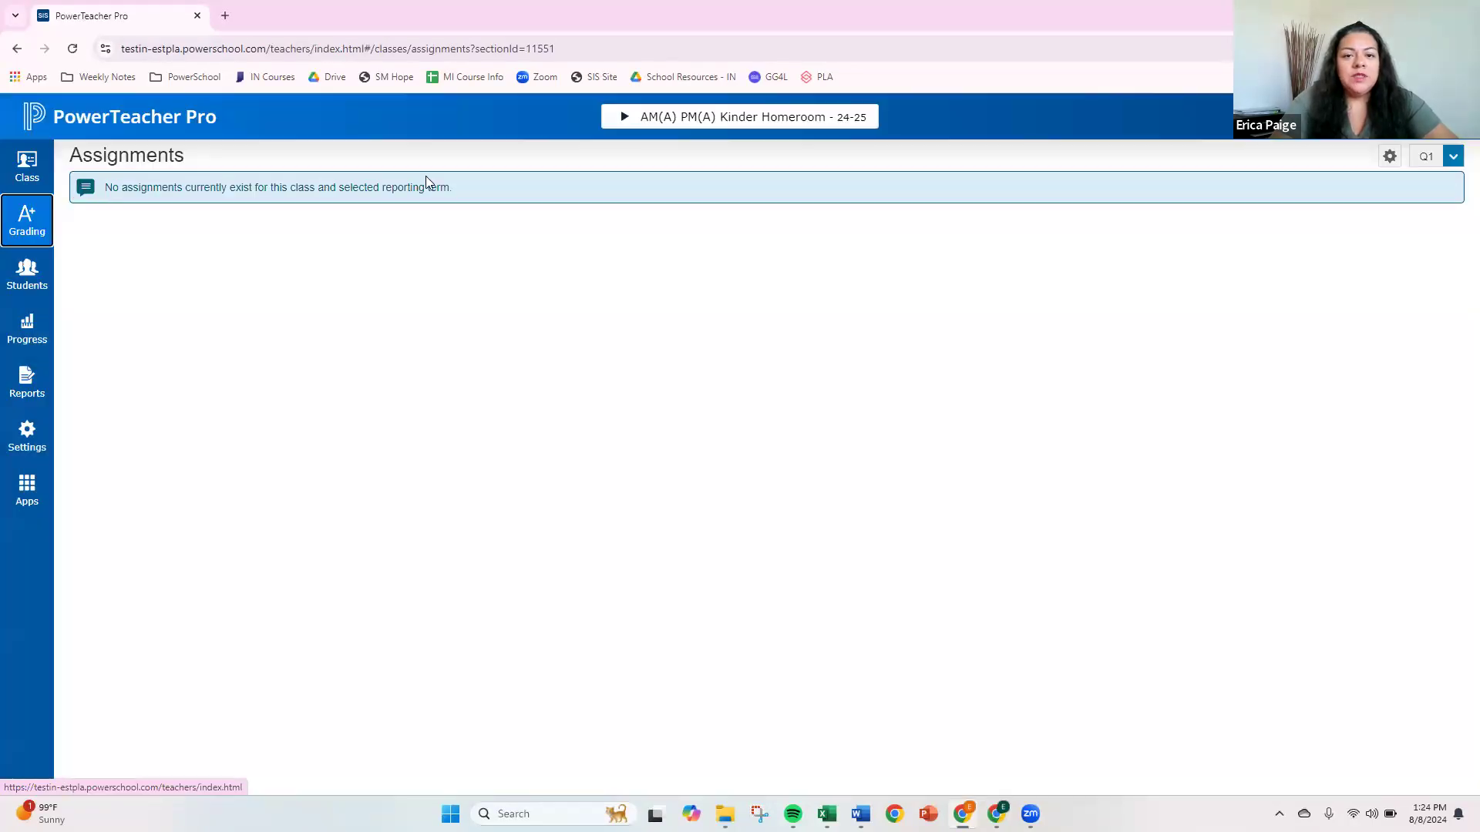
# Switch the gradebook to the P1(A) Kinder ELA class and check the available reporting terms.
pyautogui.click(696, 120)
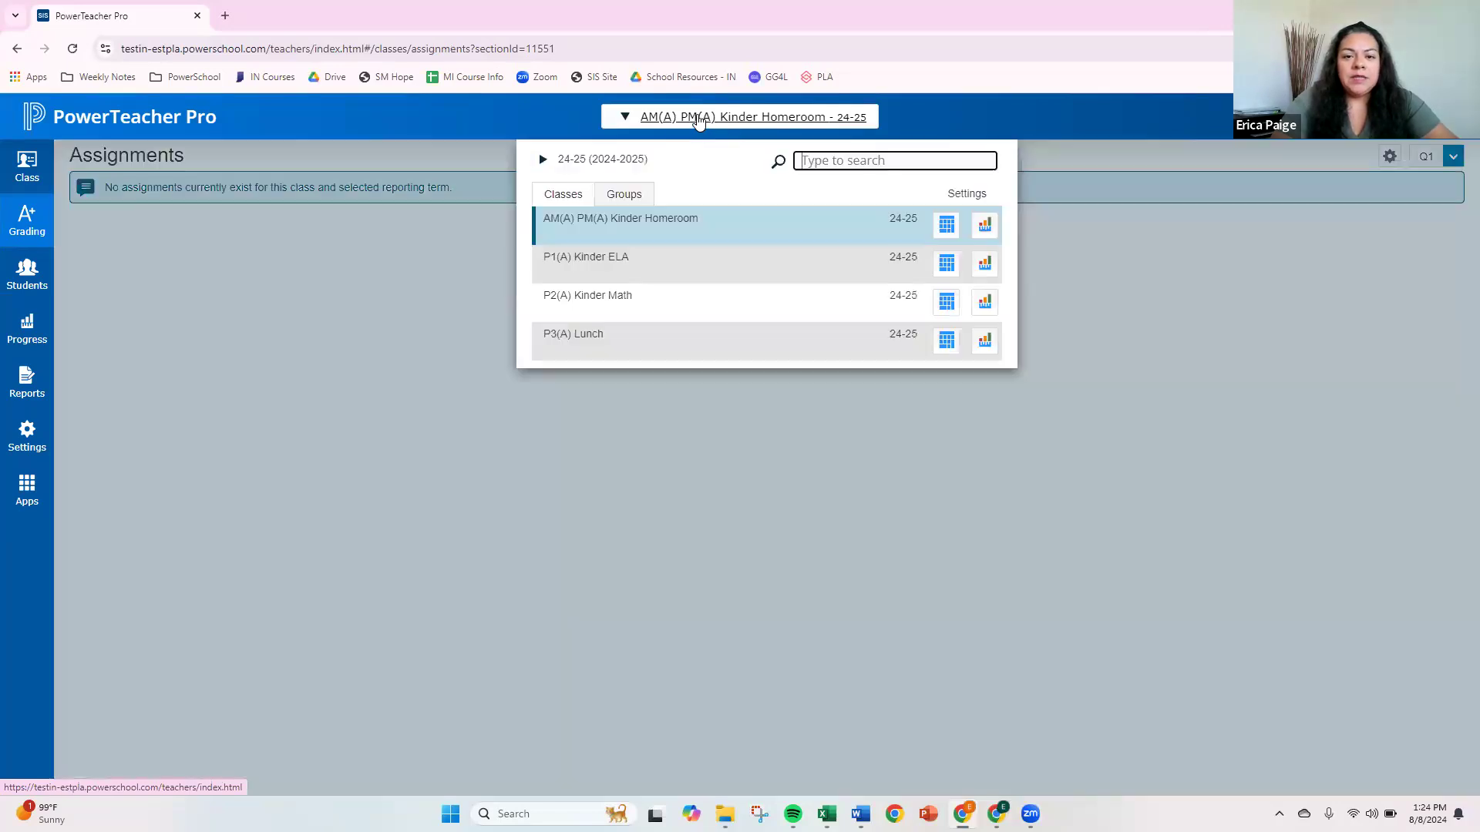
pyautogui.click(616, 258)
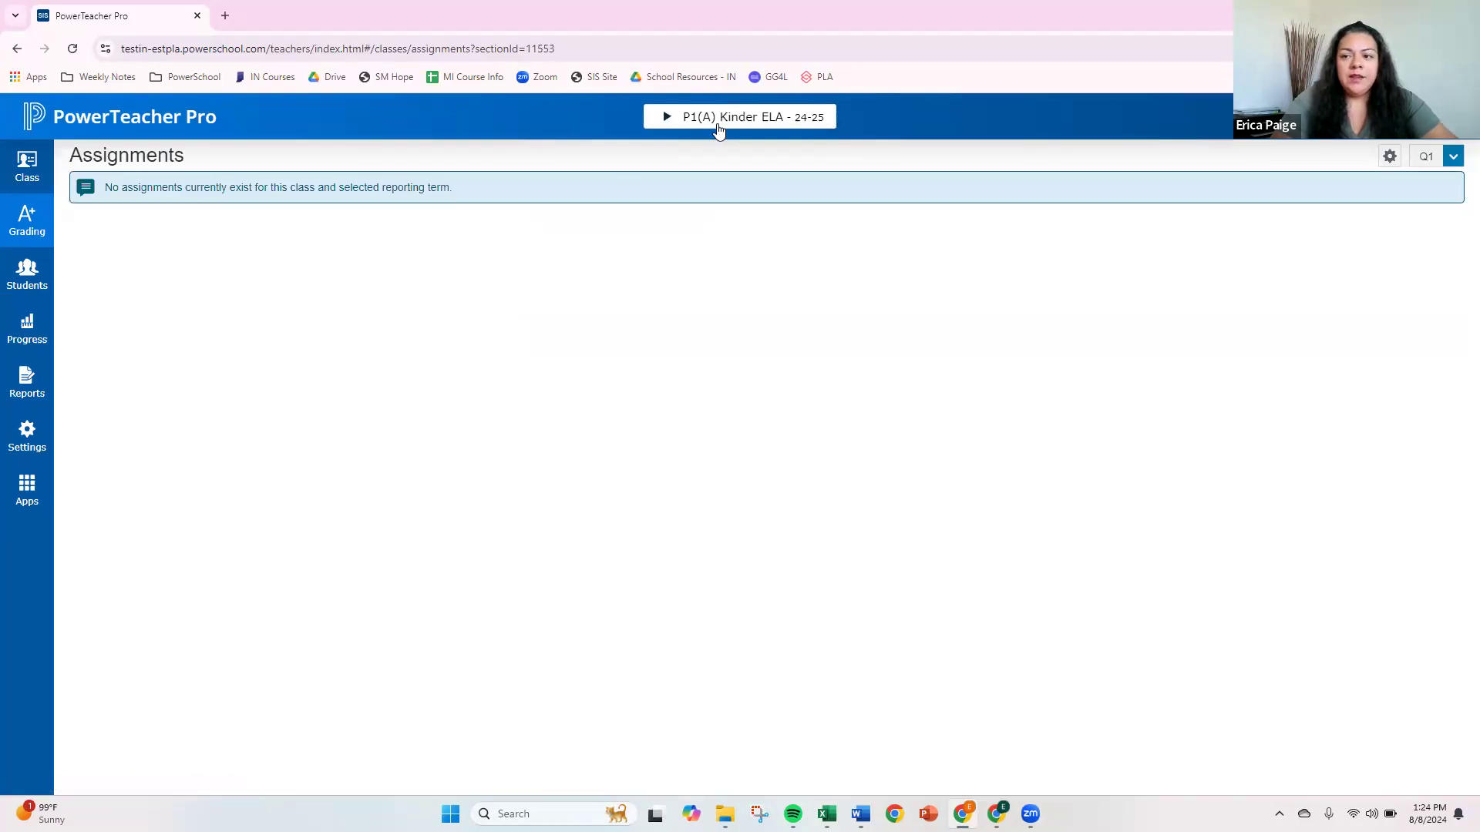
pyautogui.click(1454, 159)
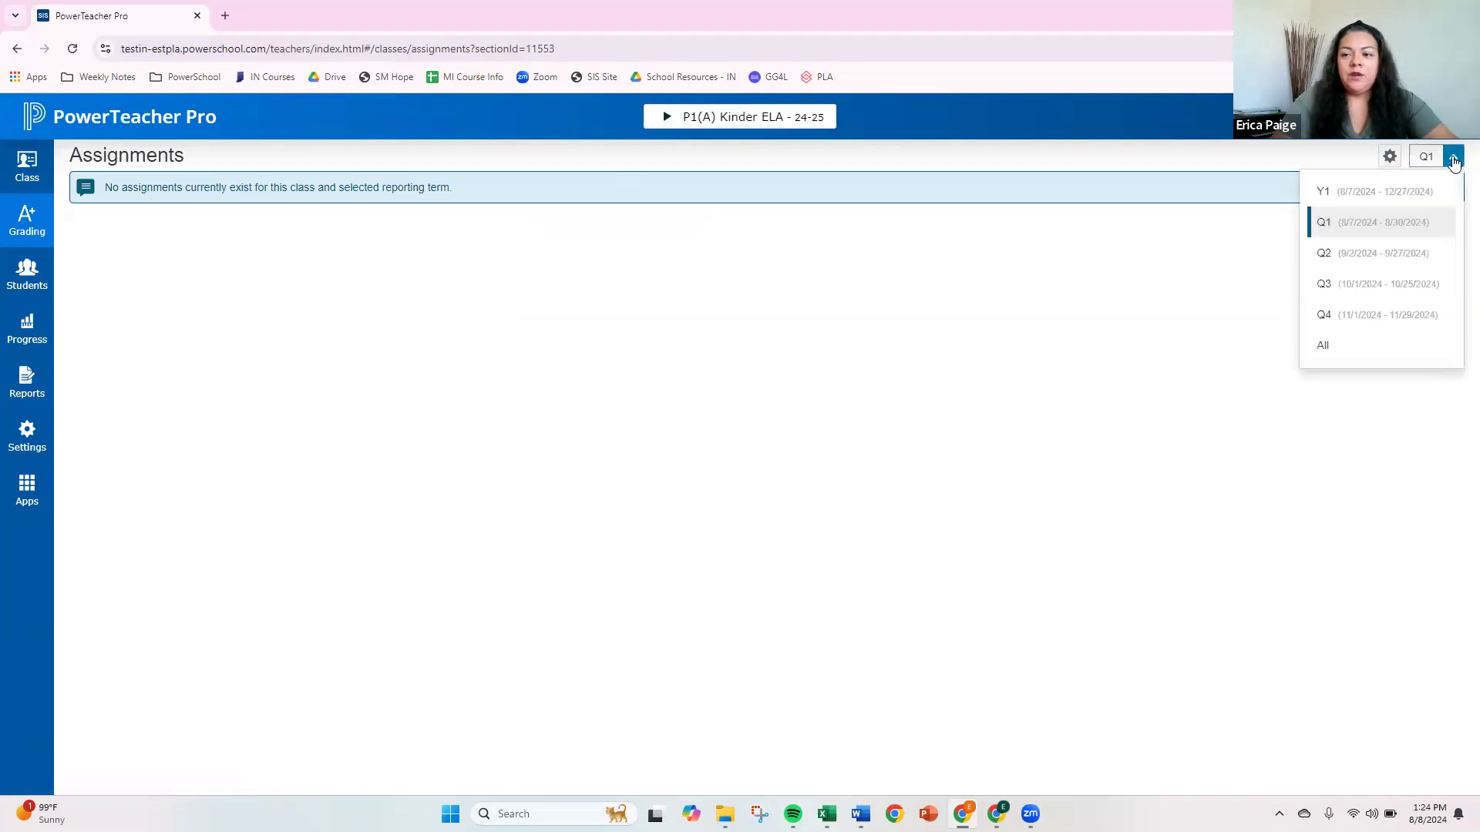
pyautogui.click(1454, 159)
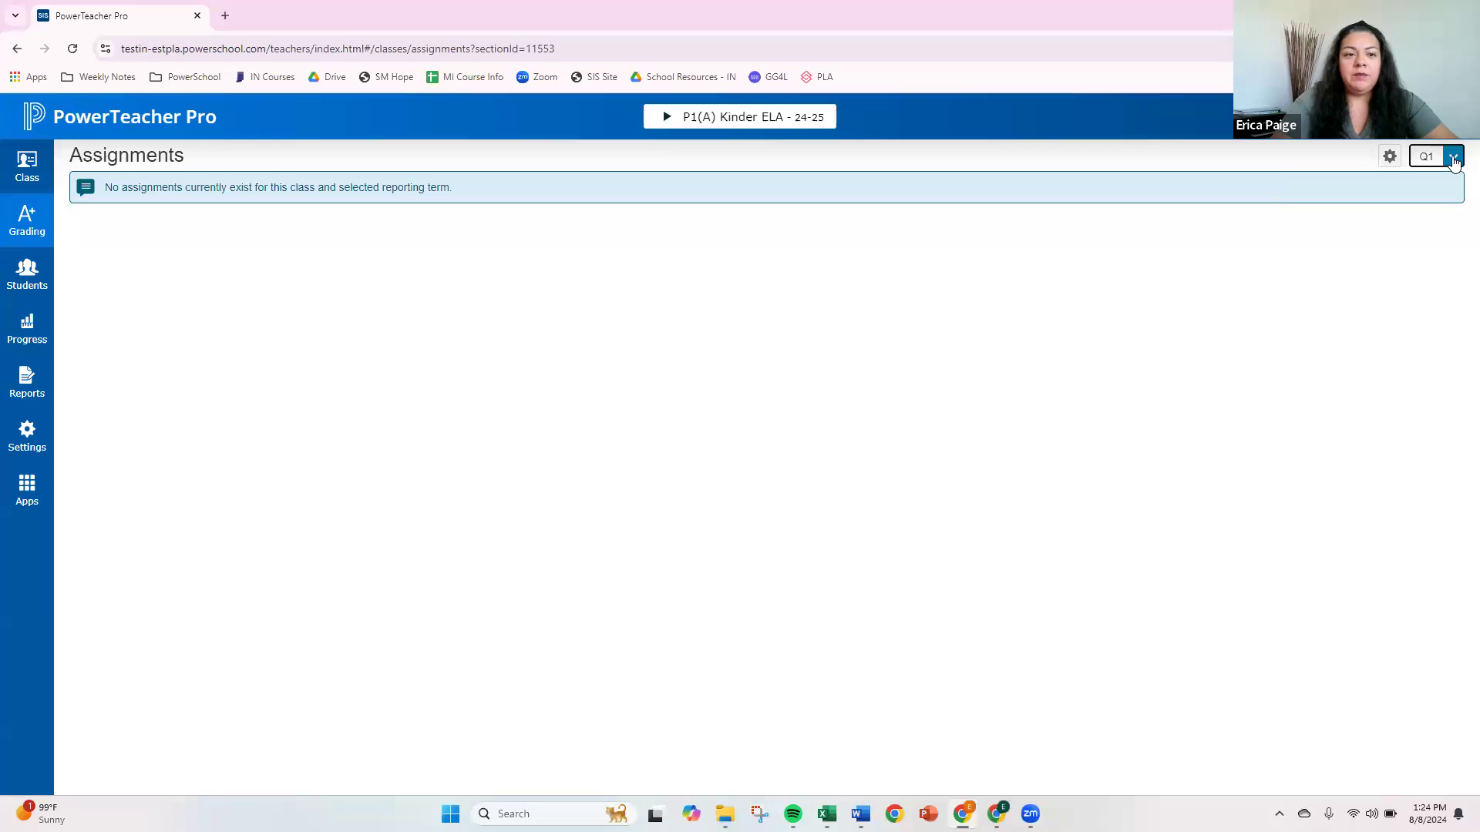
# Open the grading categories for the class and start creating a new category.
pyautogui.click(26, 218)
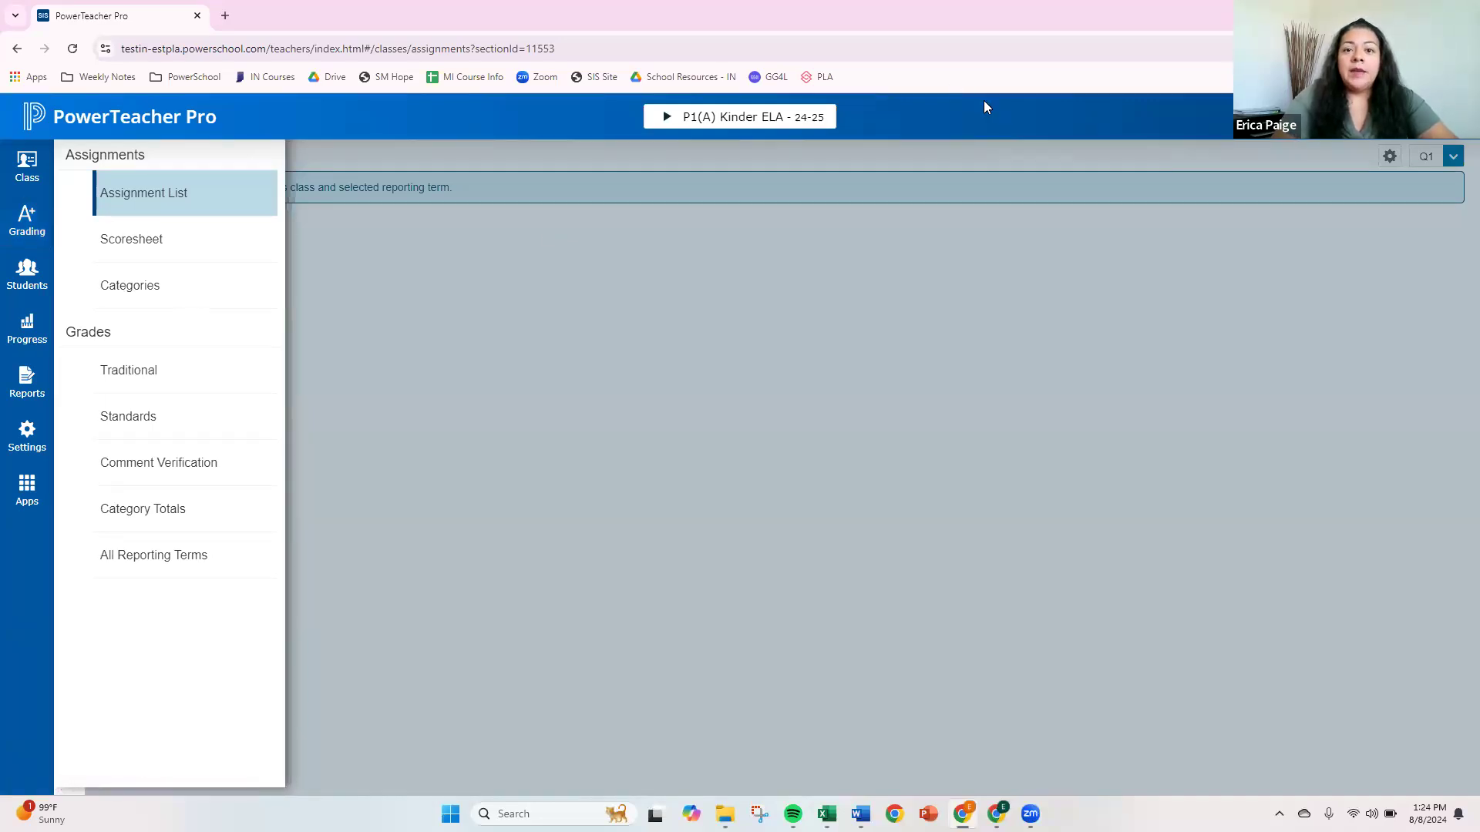
pyautogui.click(125, 290)
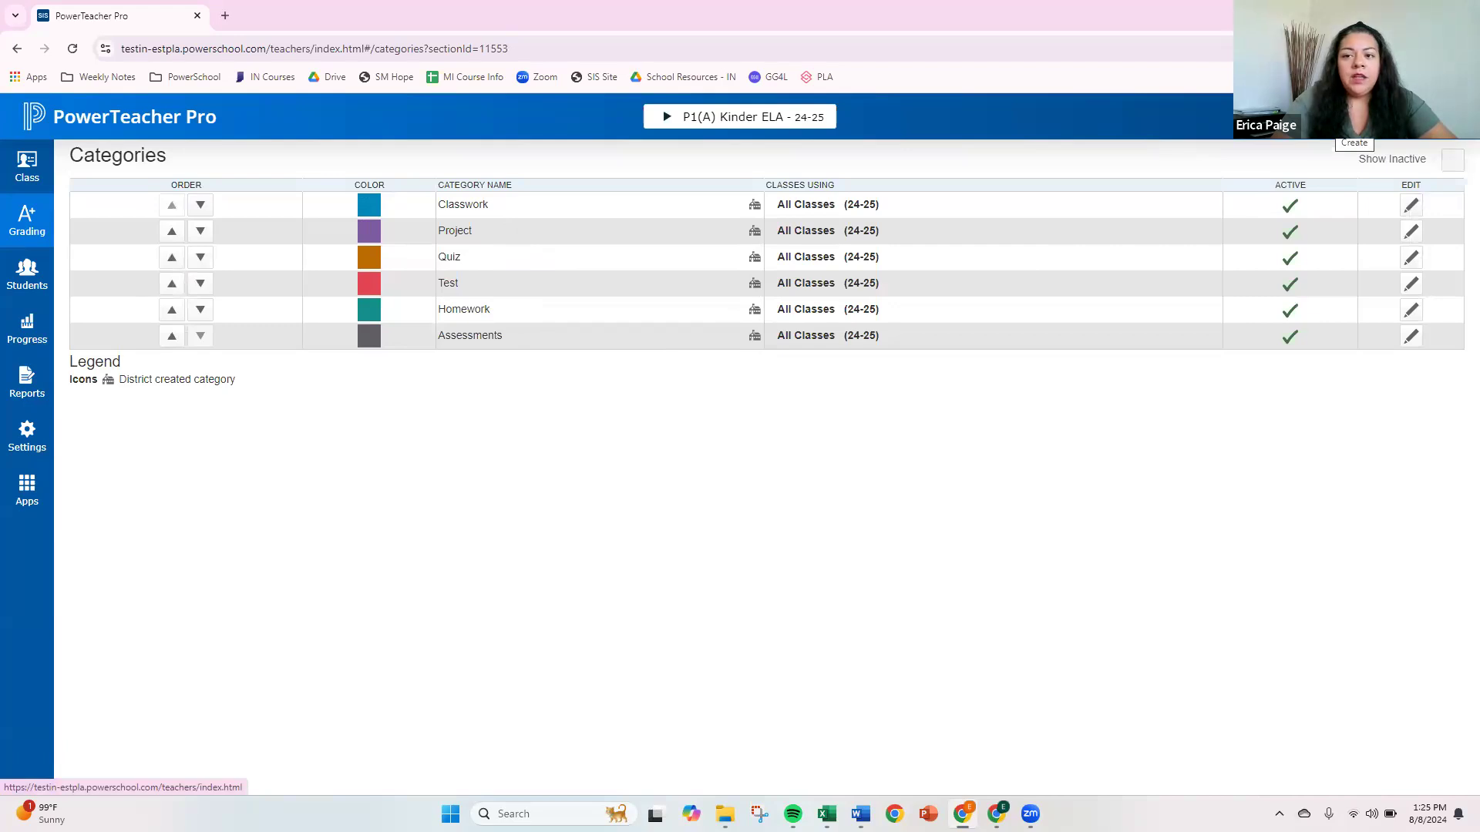
pyautogui.click(1354, 123)
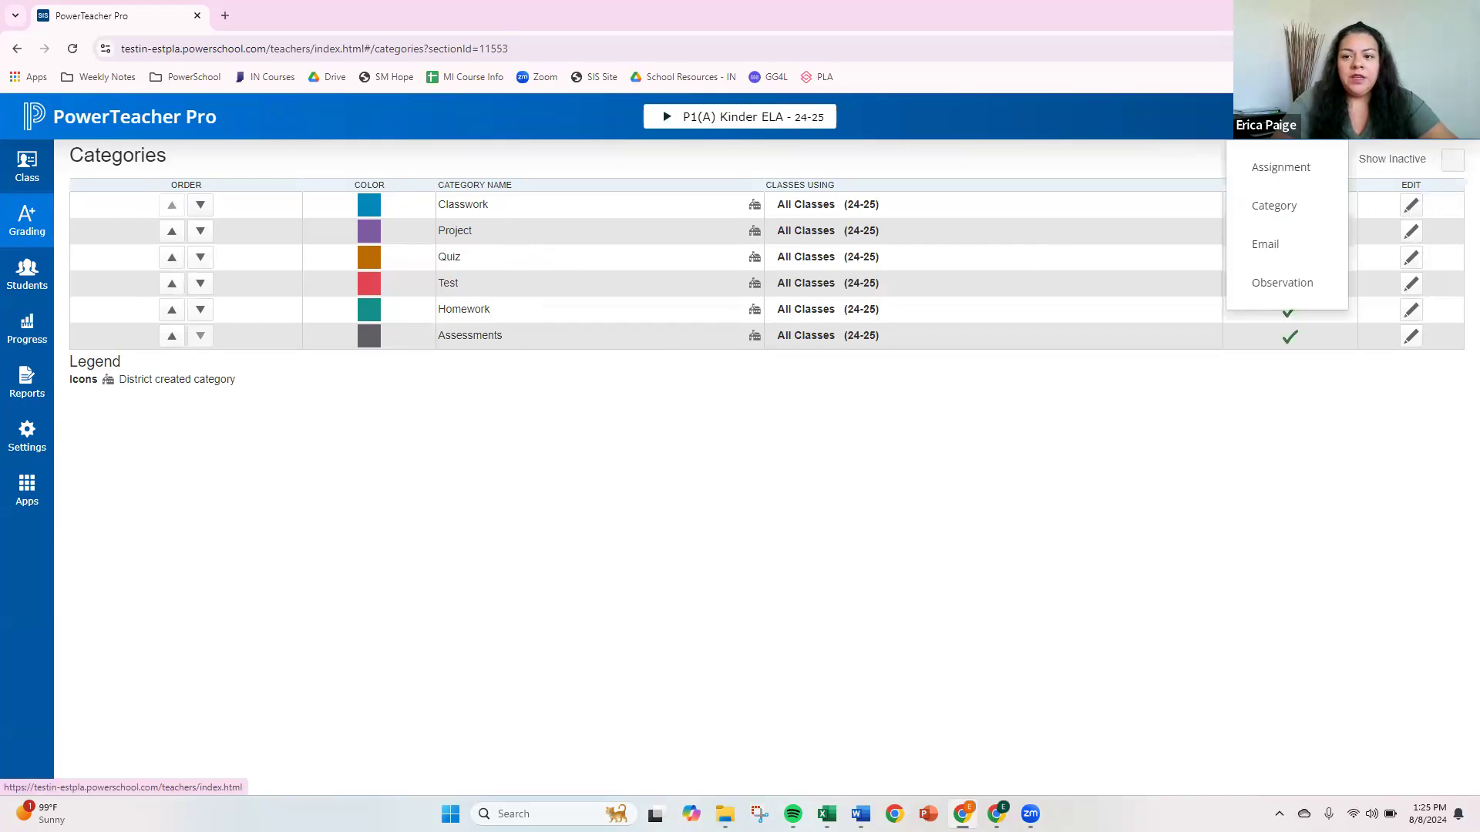
pyautogui.click(1300, 207)
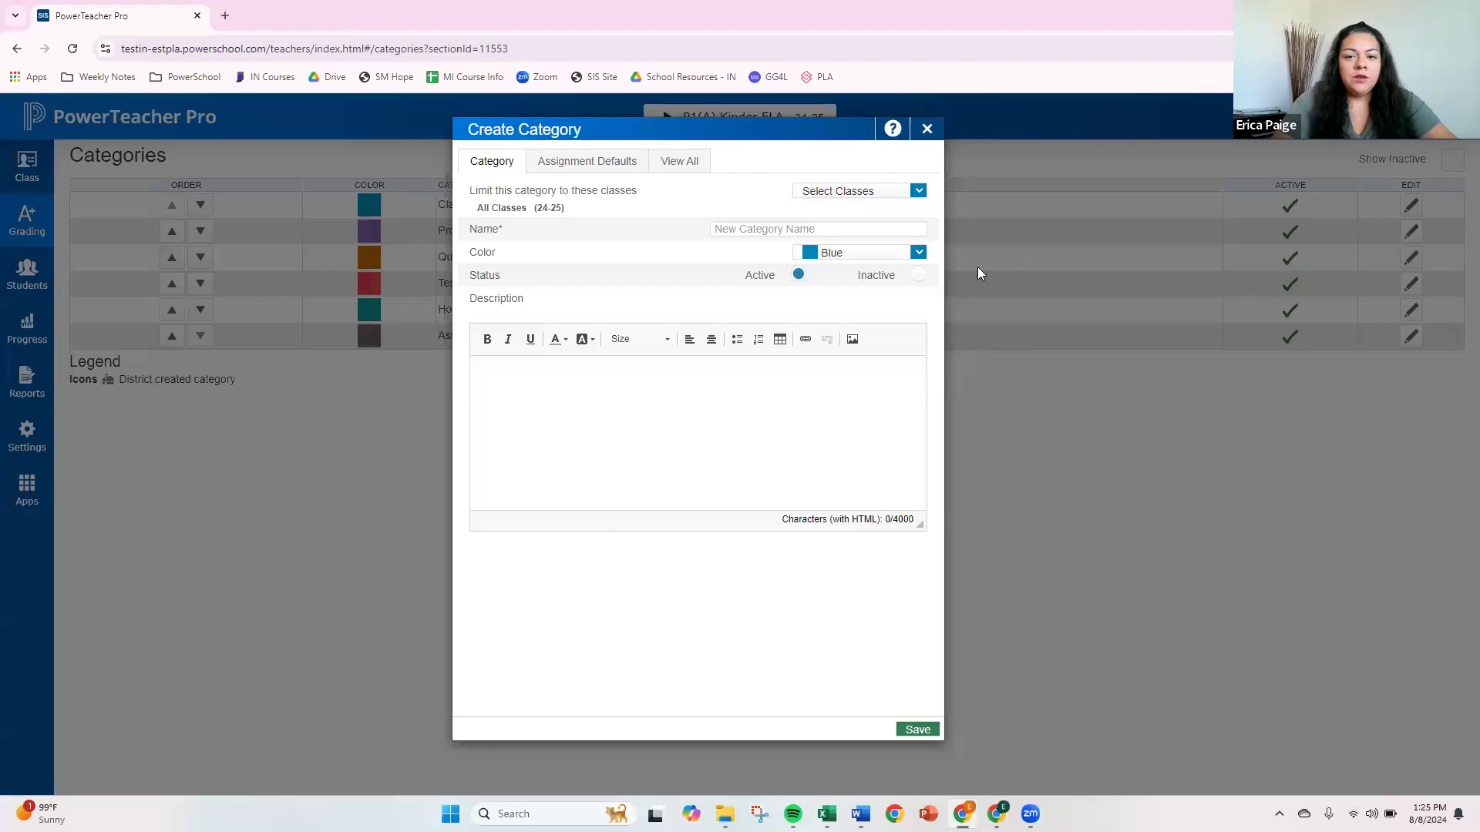
# Limit the new category to the P1(A) Kinder ELA and P2(A) Kinder Math classes.
pyautogui.click(919, 193)
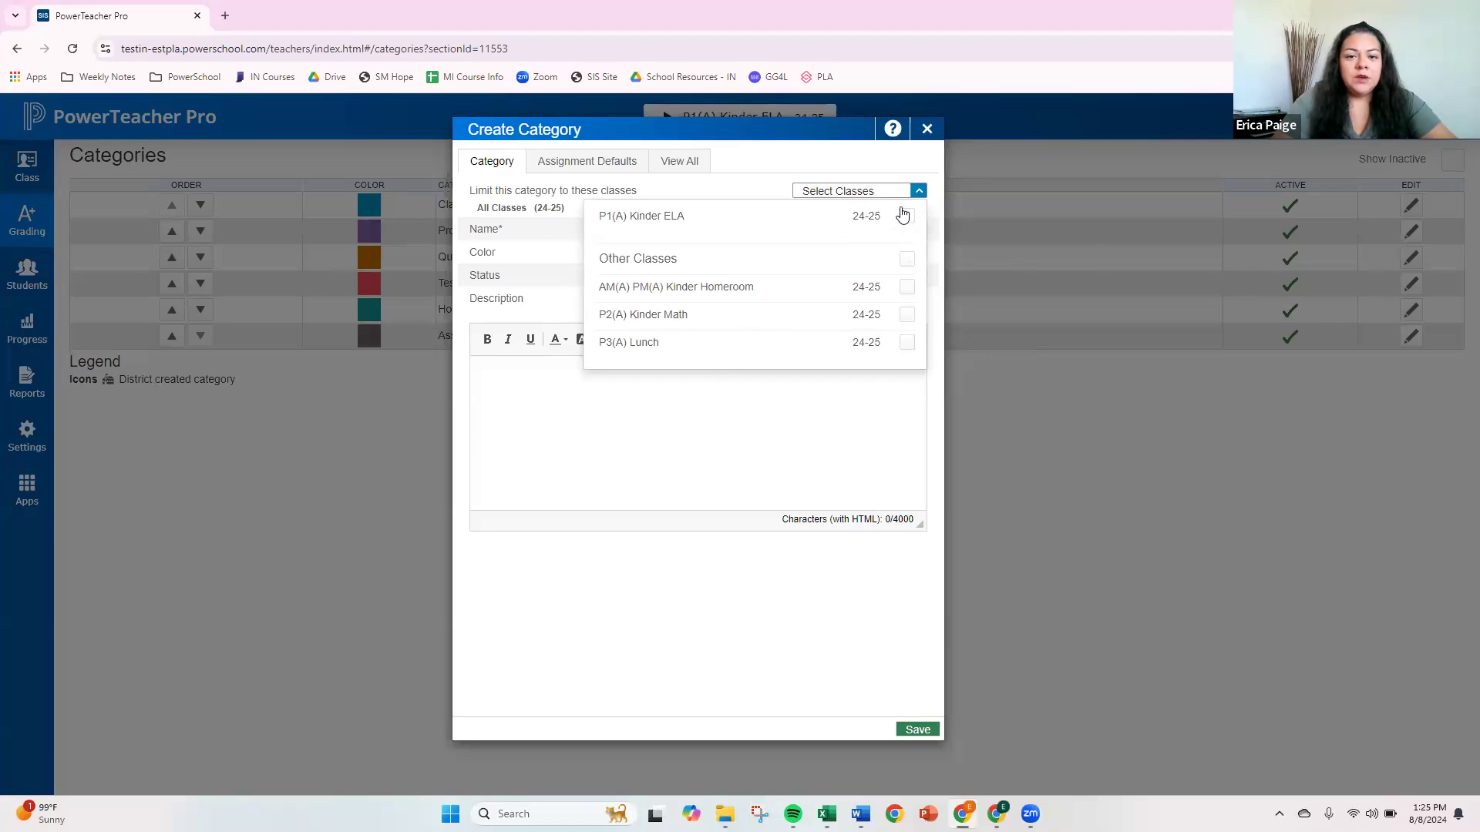
pyautogui.click(907, 218)
pyautogui.click(907, 261)
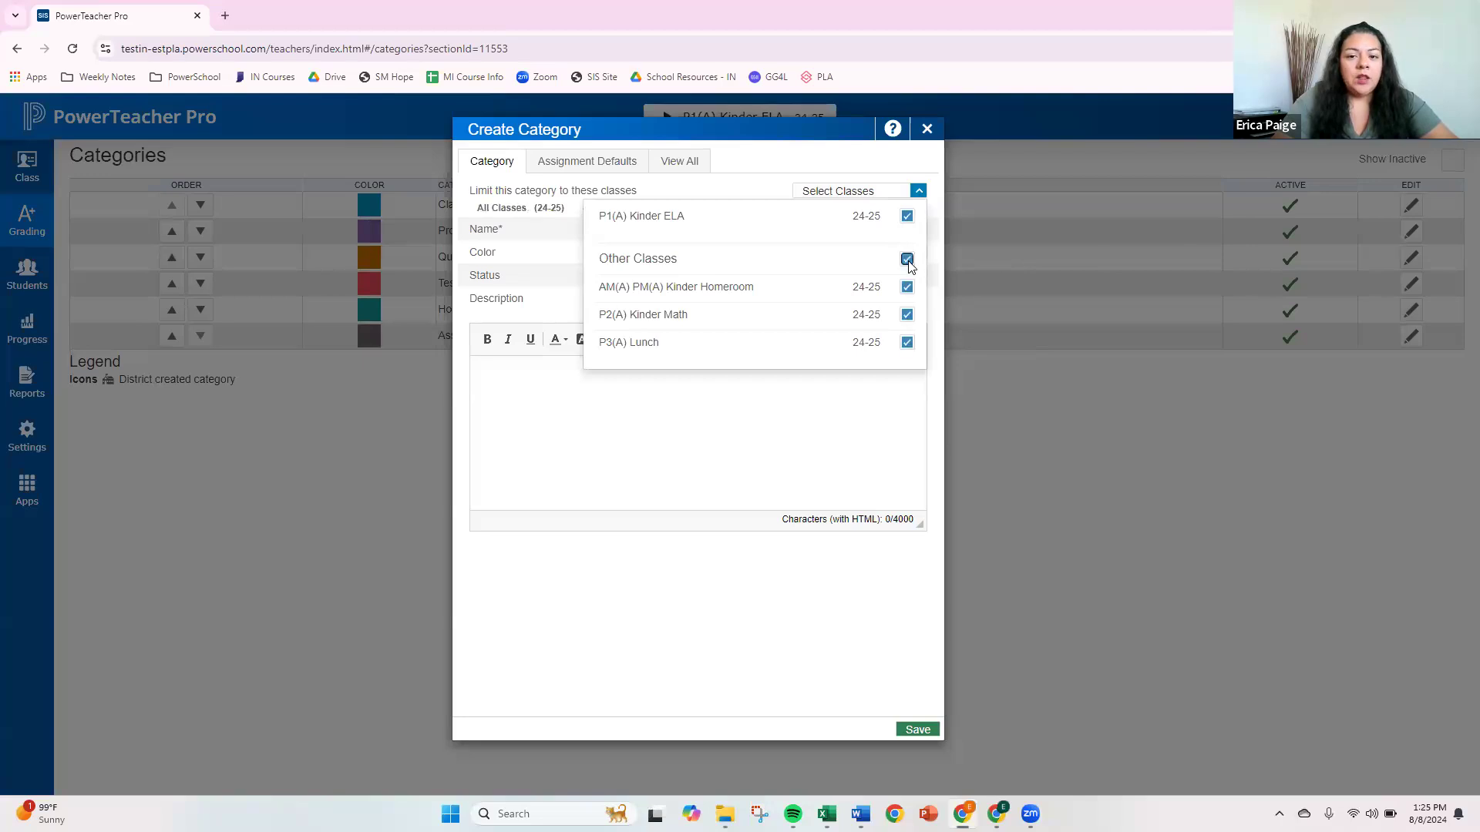
pyautogui.click(907, 261)
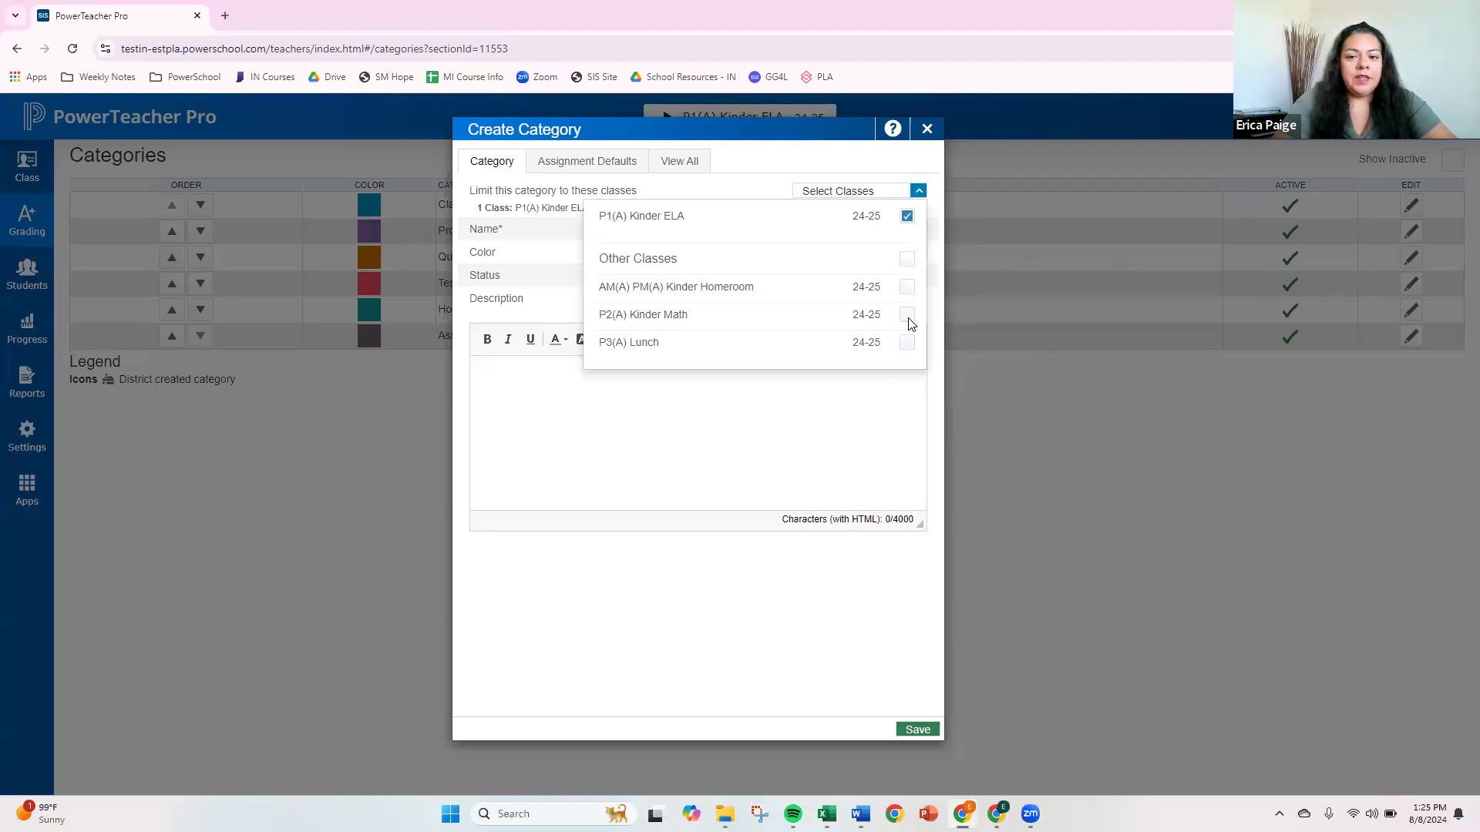
pyautogui.click(908, 317)
pyautogui.click(859, 433)
pyautogui.click(535, 270)
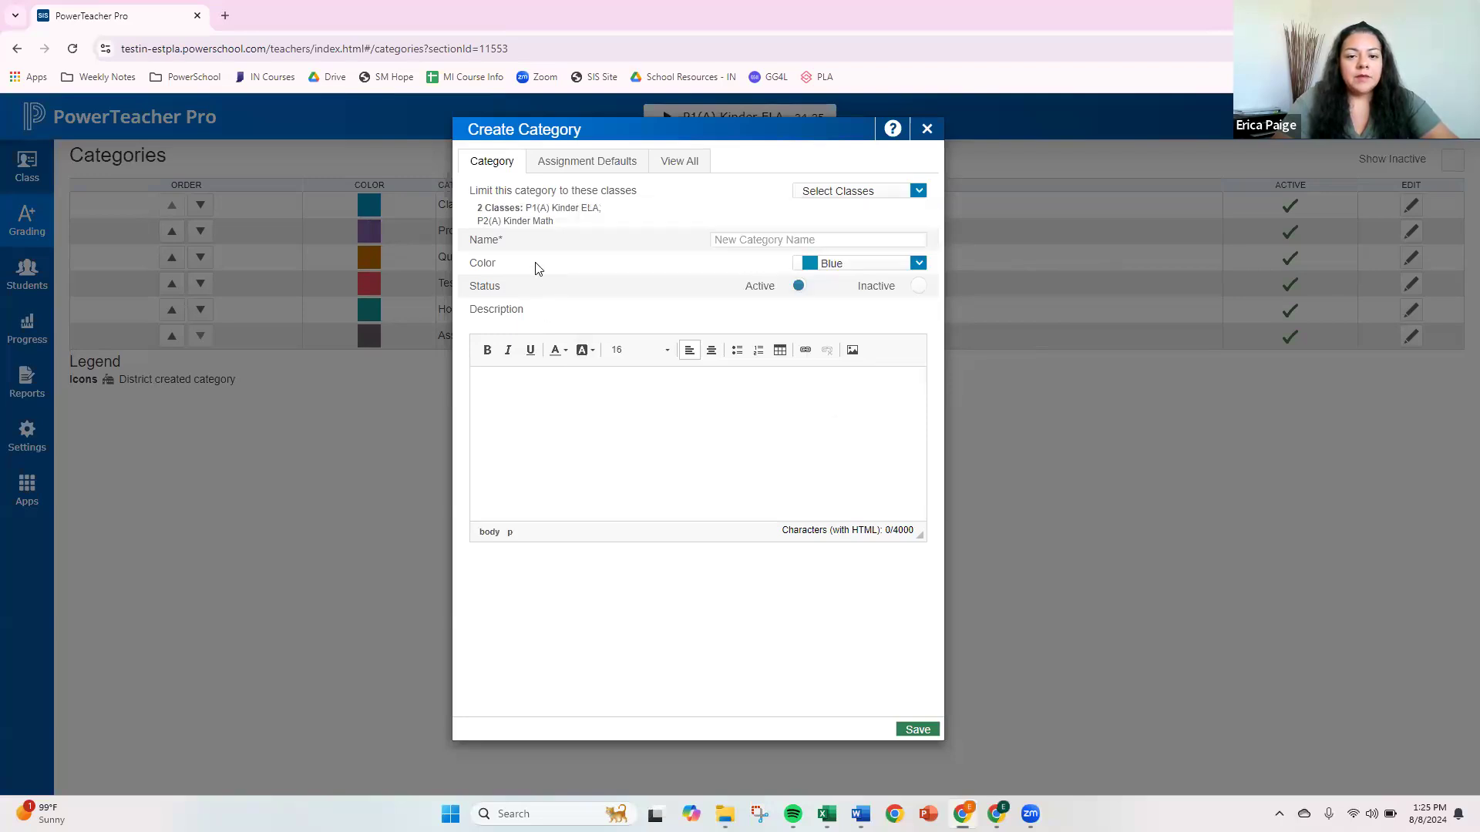
# Name the category EP, keep its color Blue and save it.
pyautogui.click(740, 242)
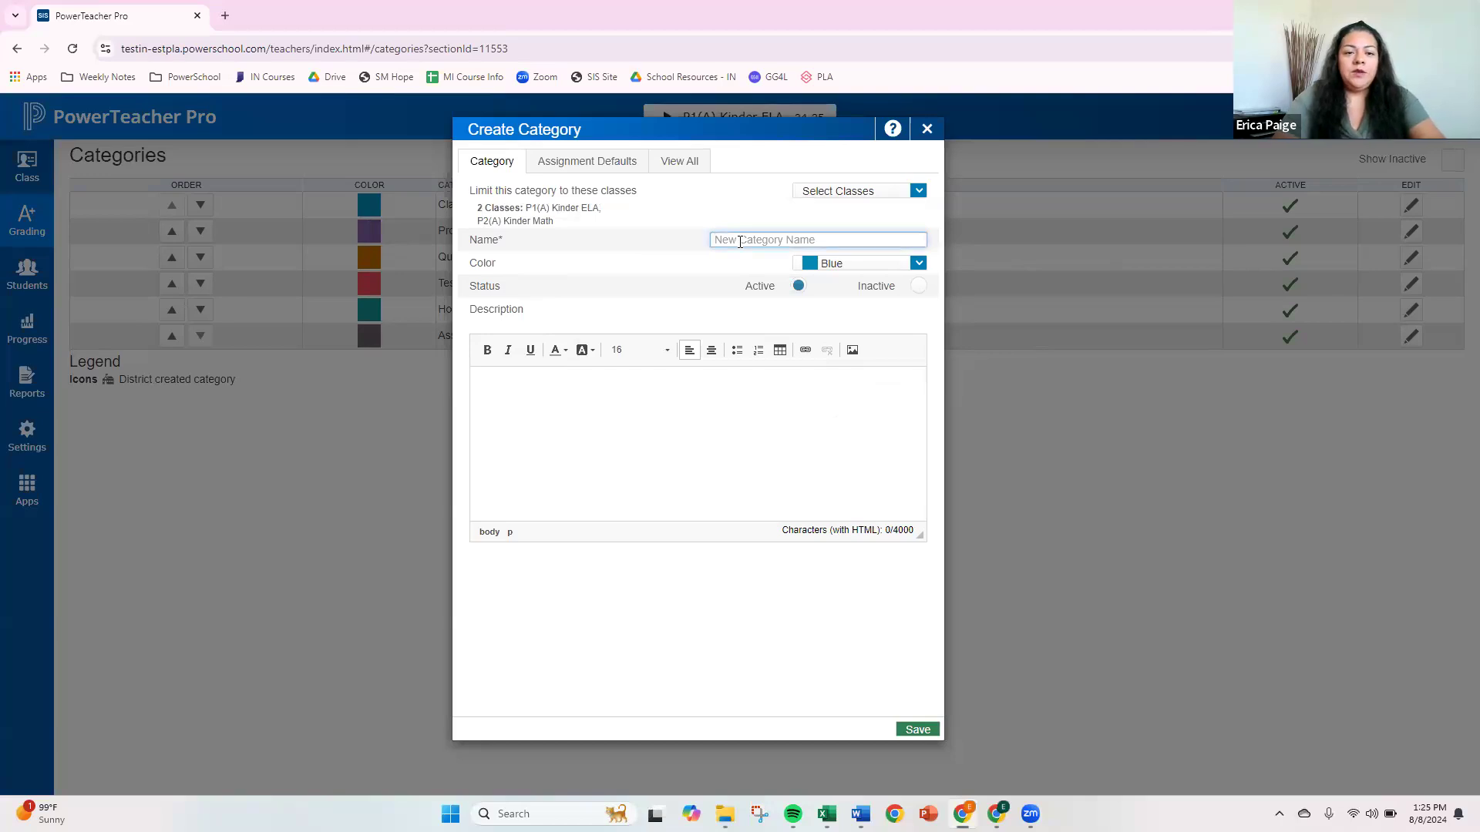
pyautogui.write('EP')
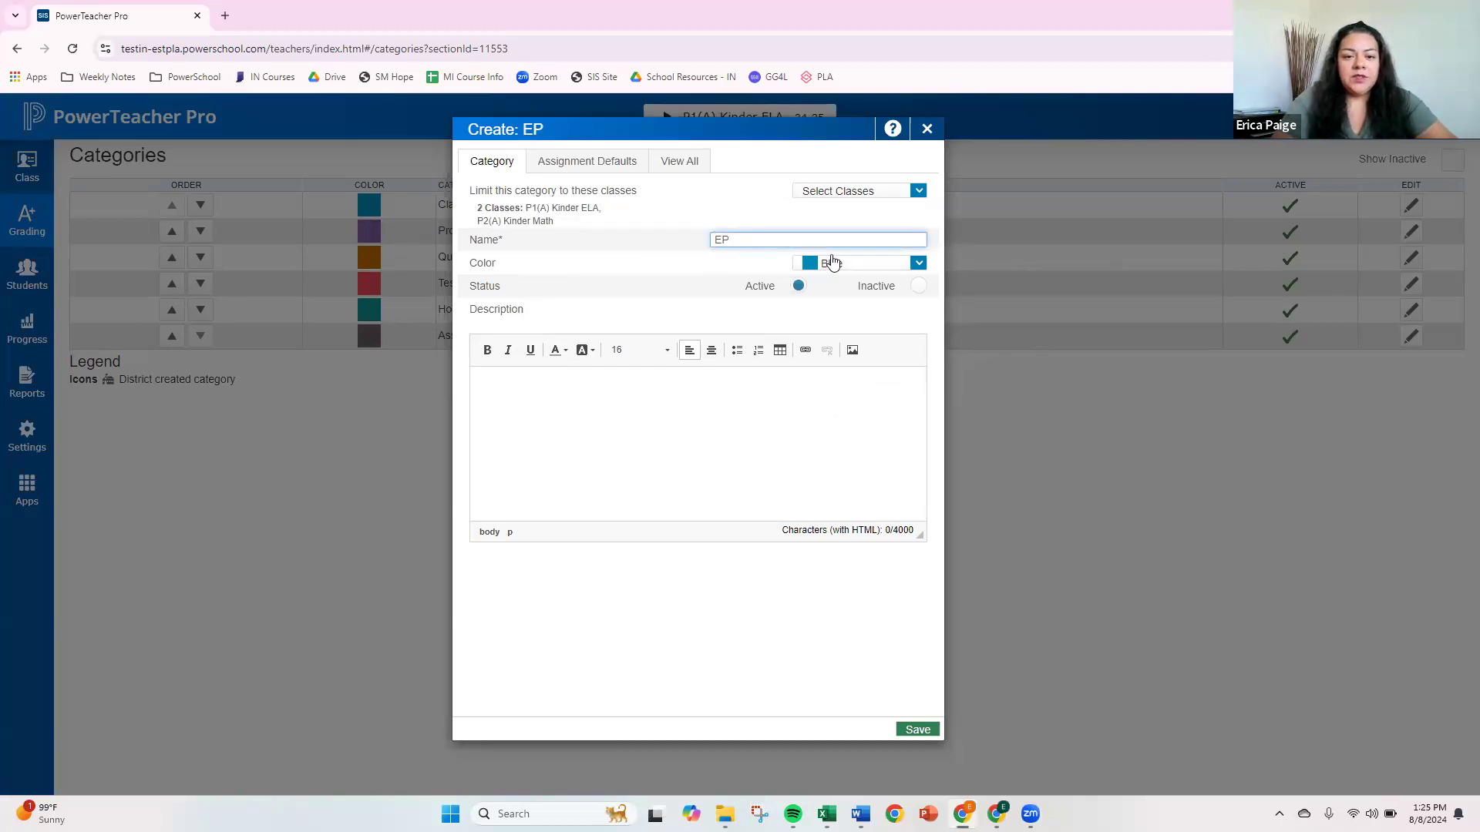
pyautogui.click(918, 266)
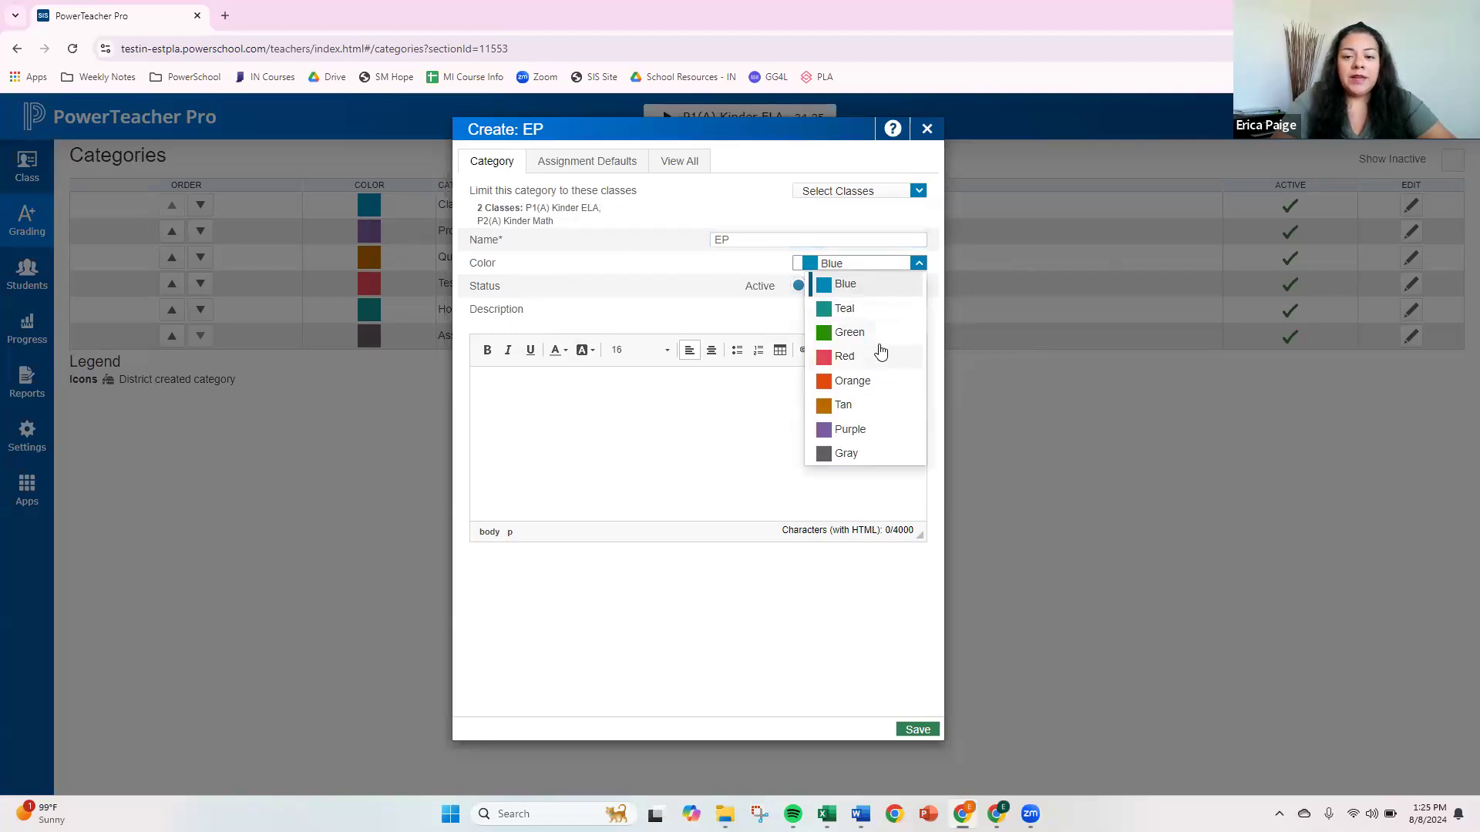
pyautogui.click(732, 296)
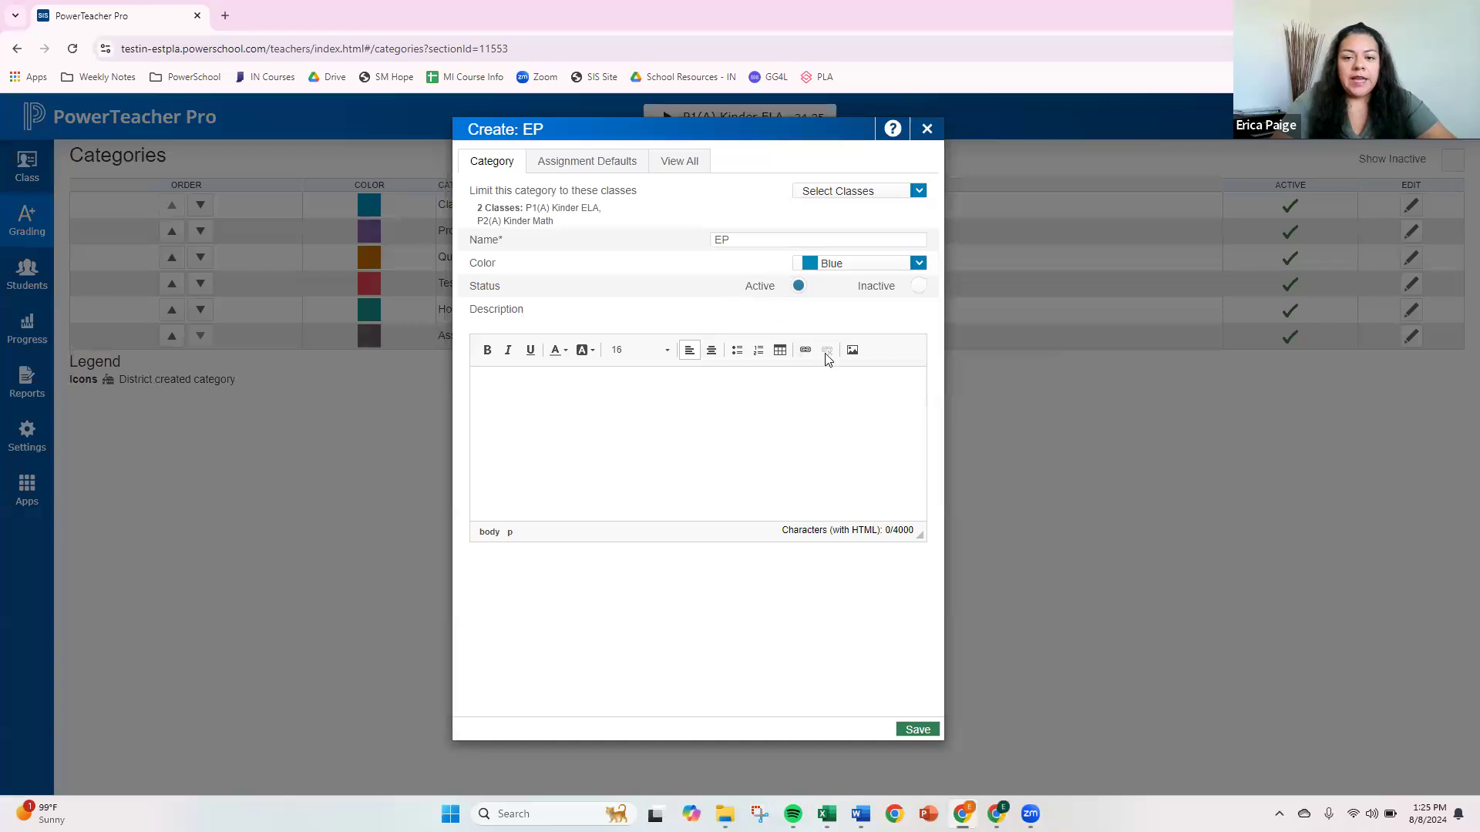
pyautogui.click(917, 729)
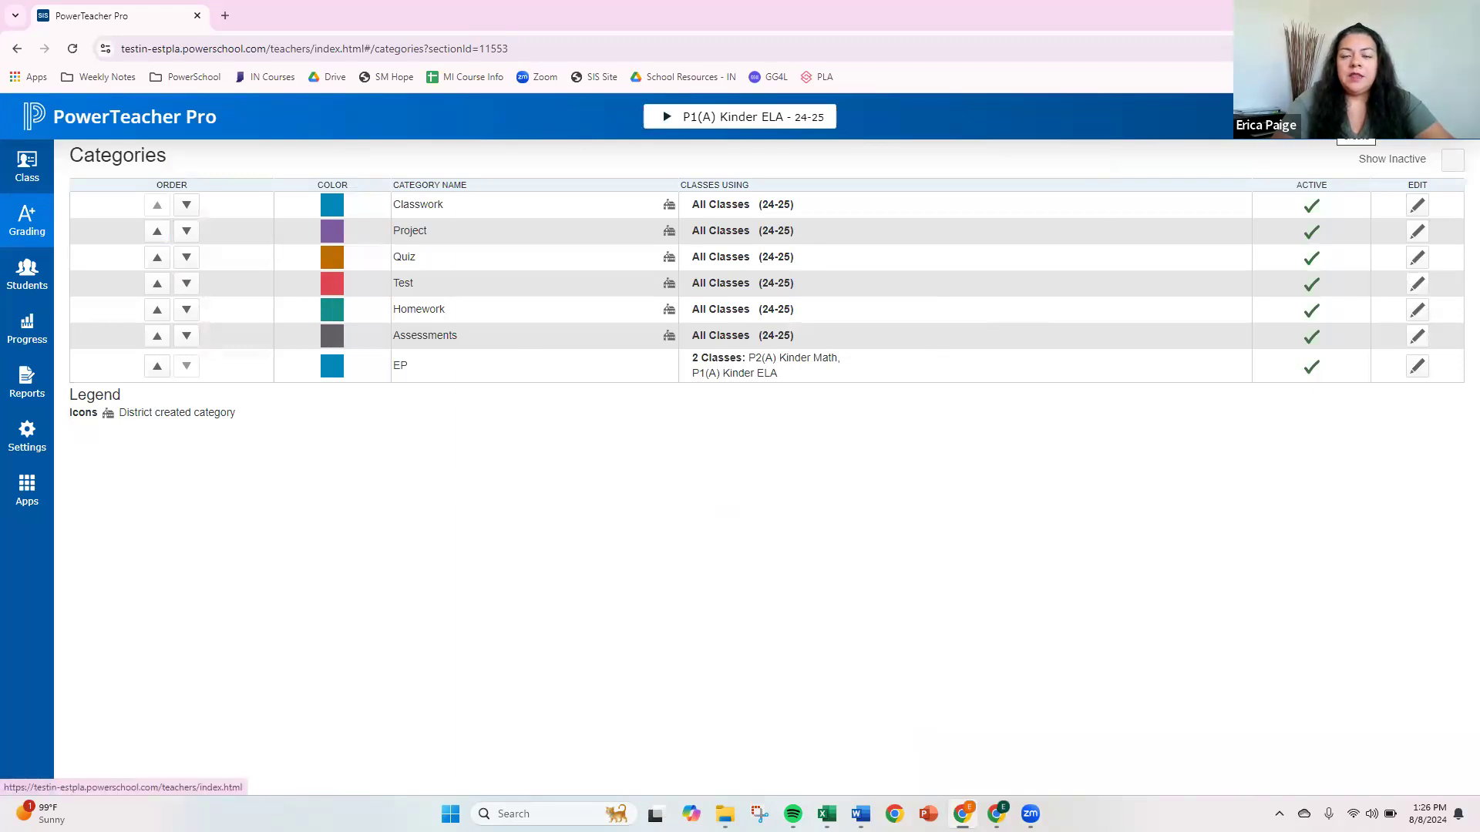
# Start a new assignment for P1(A) Kinder ELA named TEST1 and assign it to the Test category.
pyautogui.click(1354, 136)
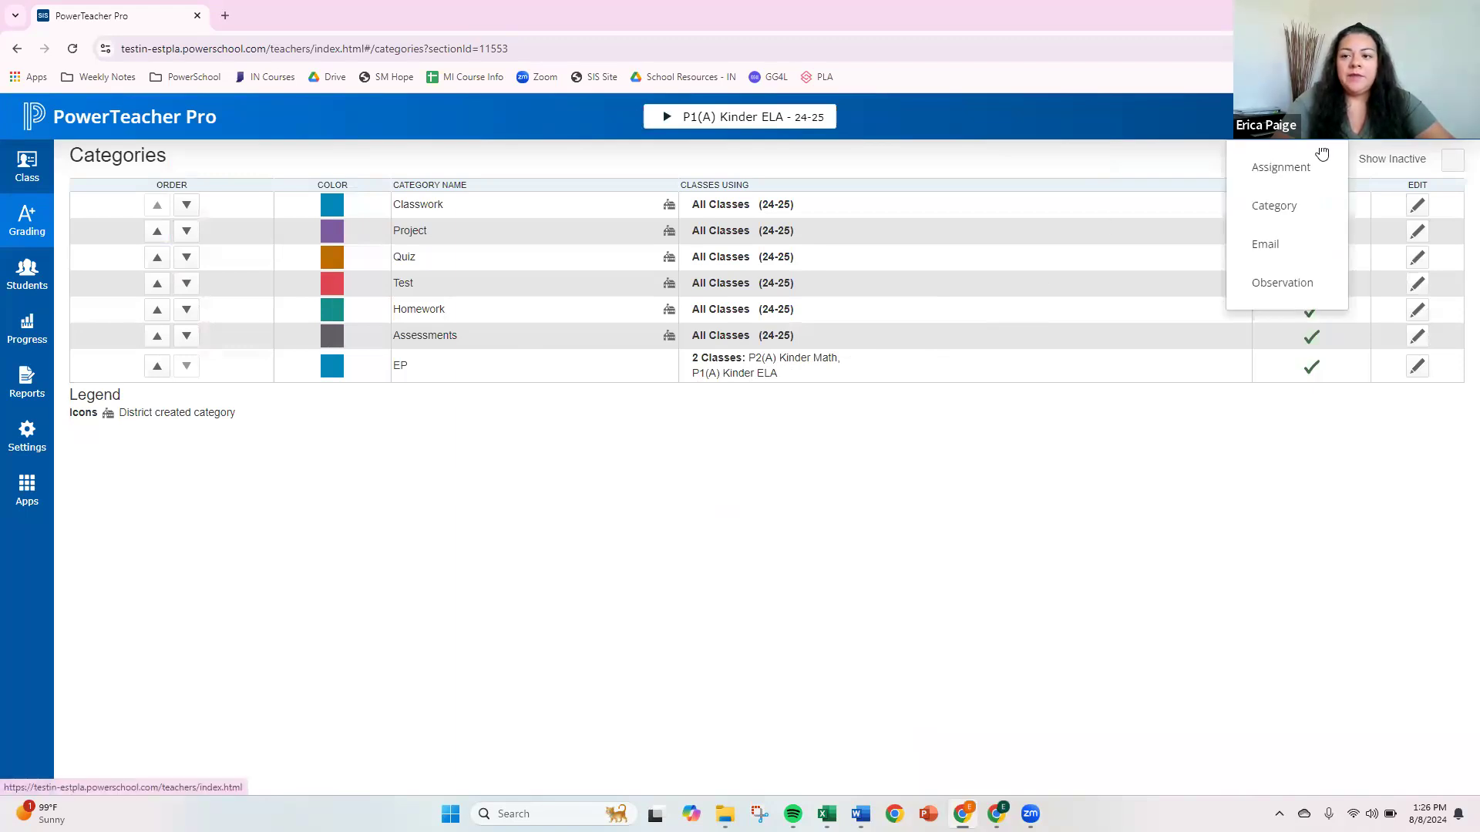
pyautogui.click(1301, 167)
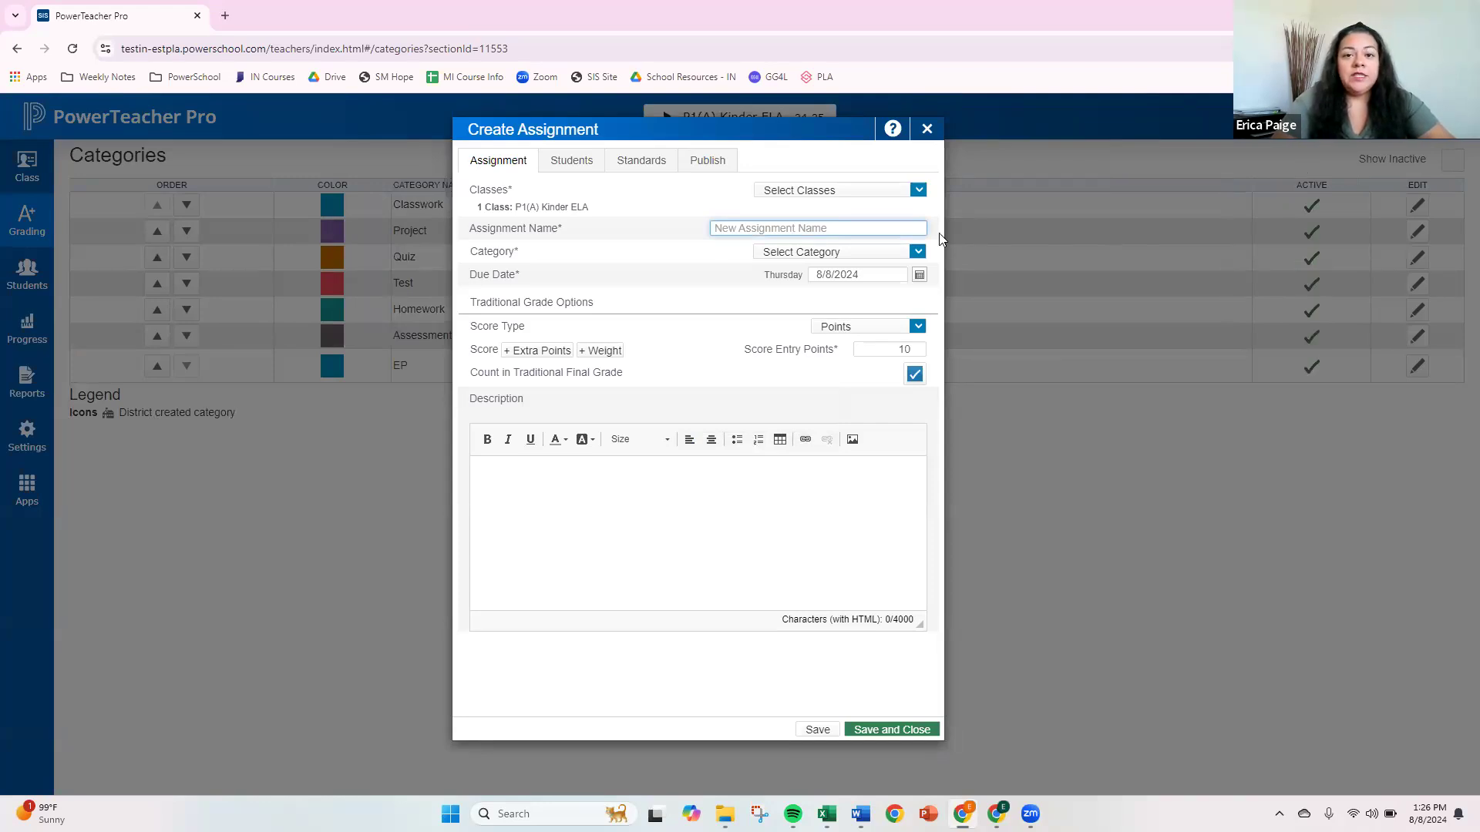
pyautogui.click(917, 193)
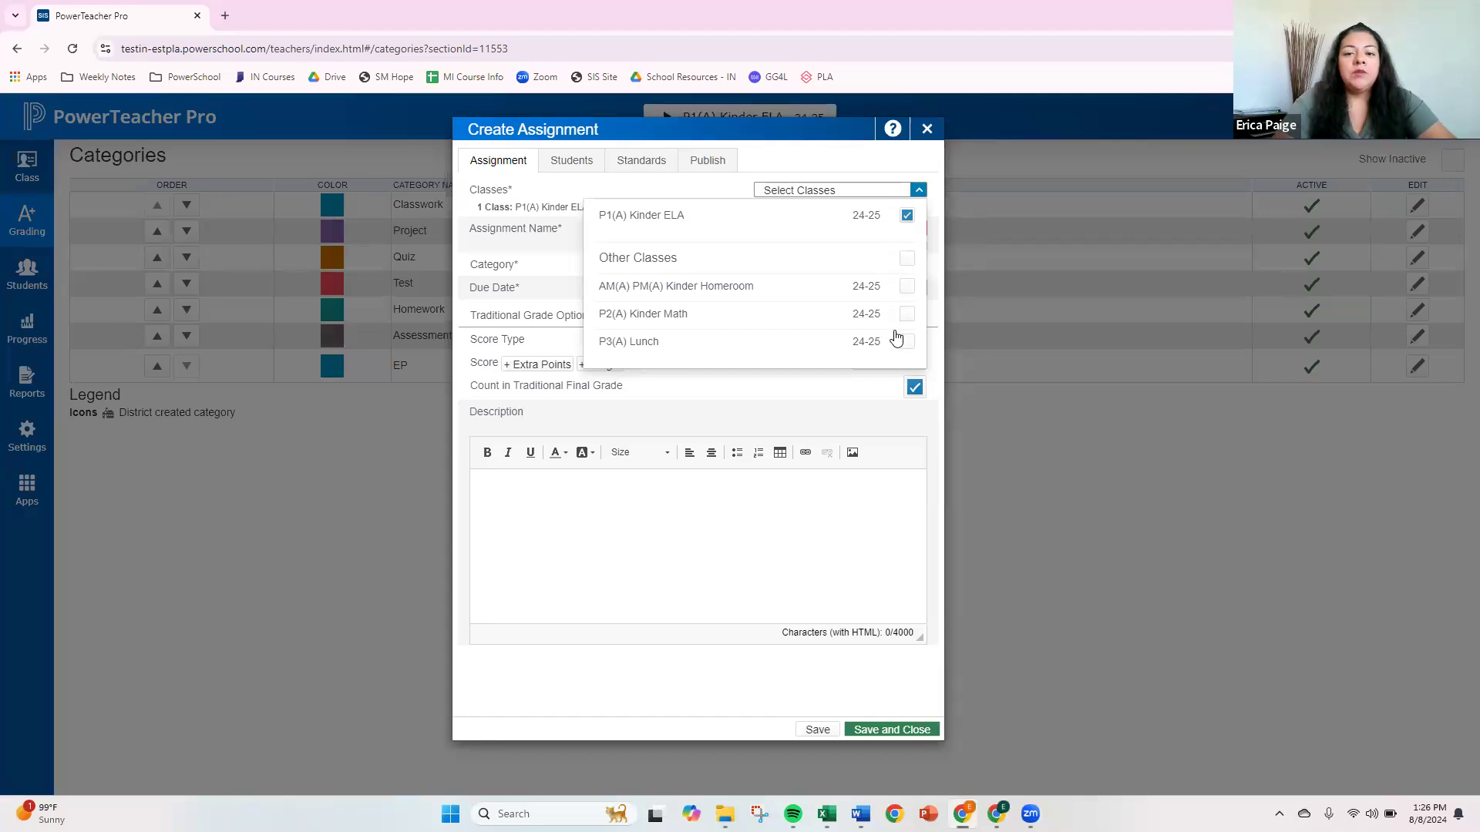
pyautogui.click(553, 205)
pyautogui.click(729, 228)
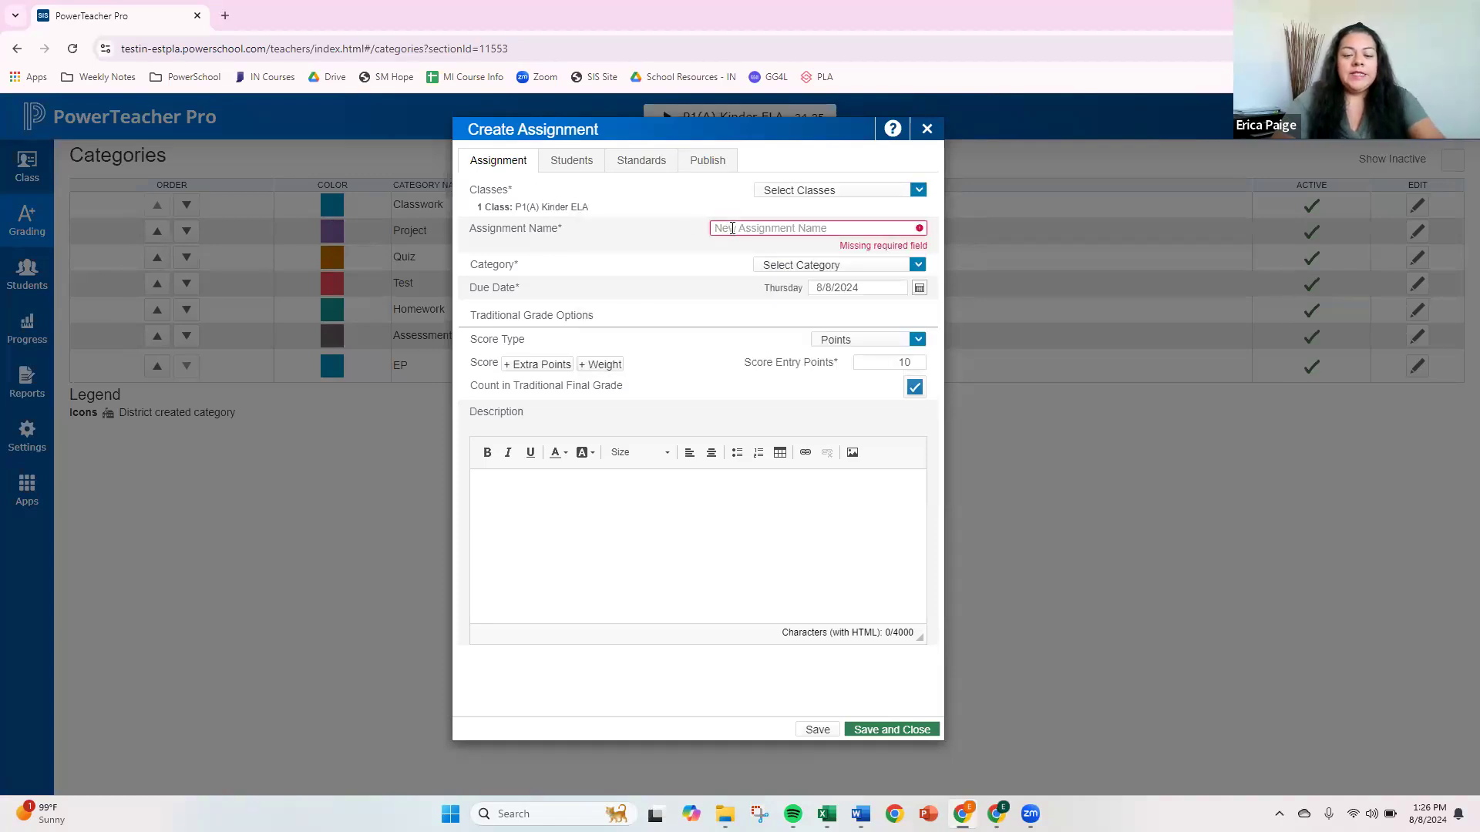
pyautogui.write('TEST1')
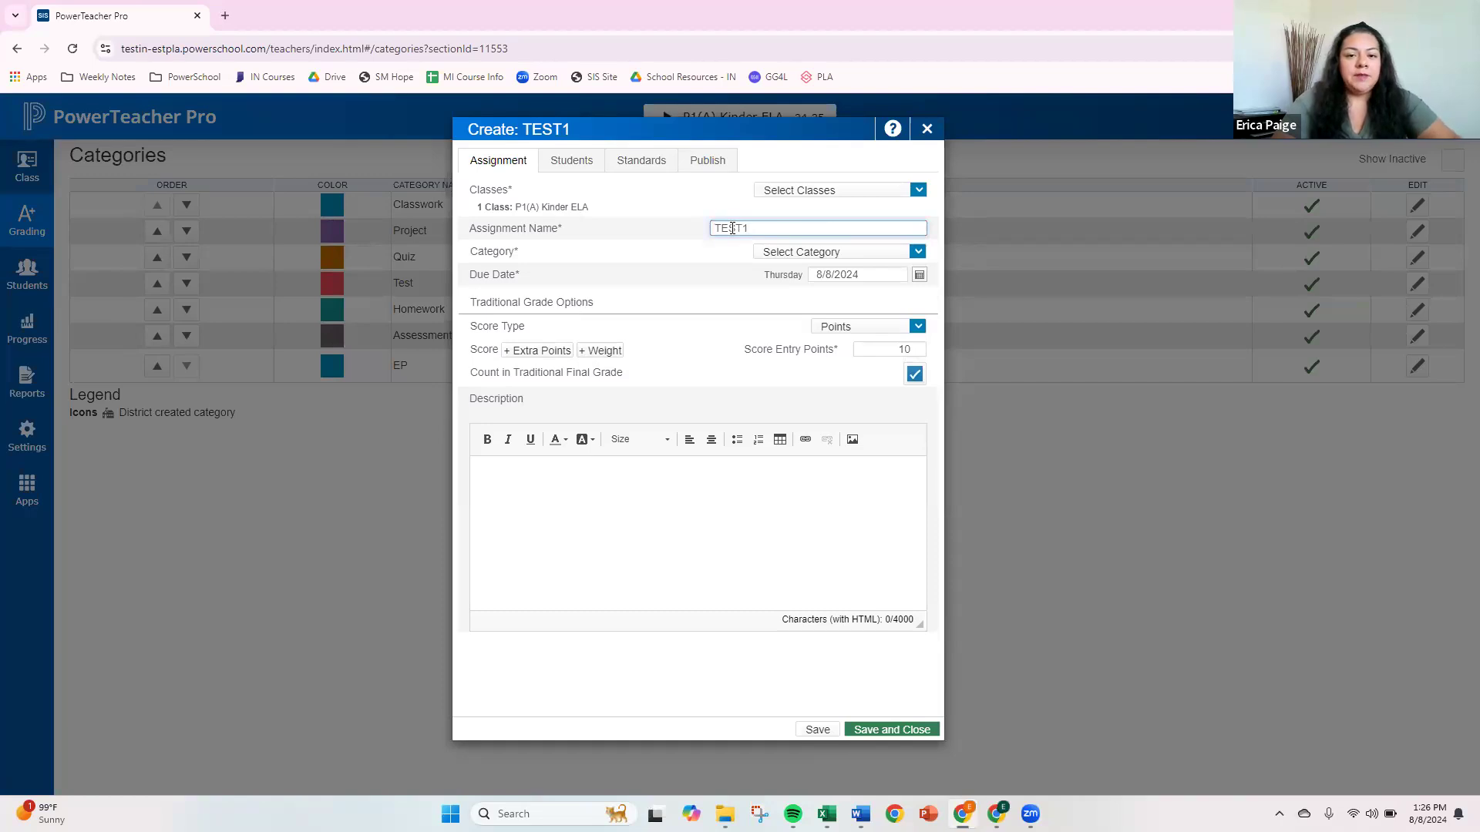
pyautogui.click(915, 252)
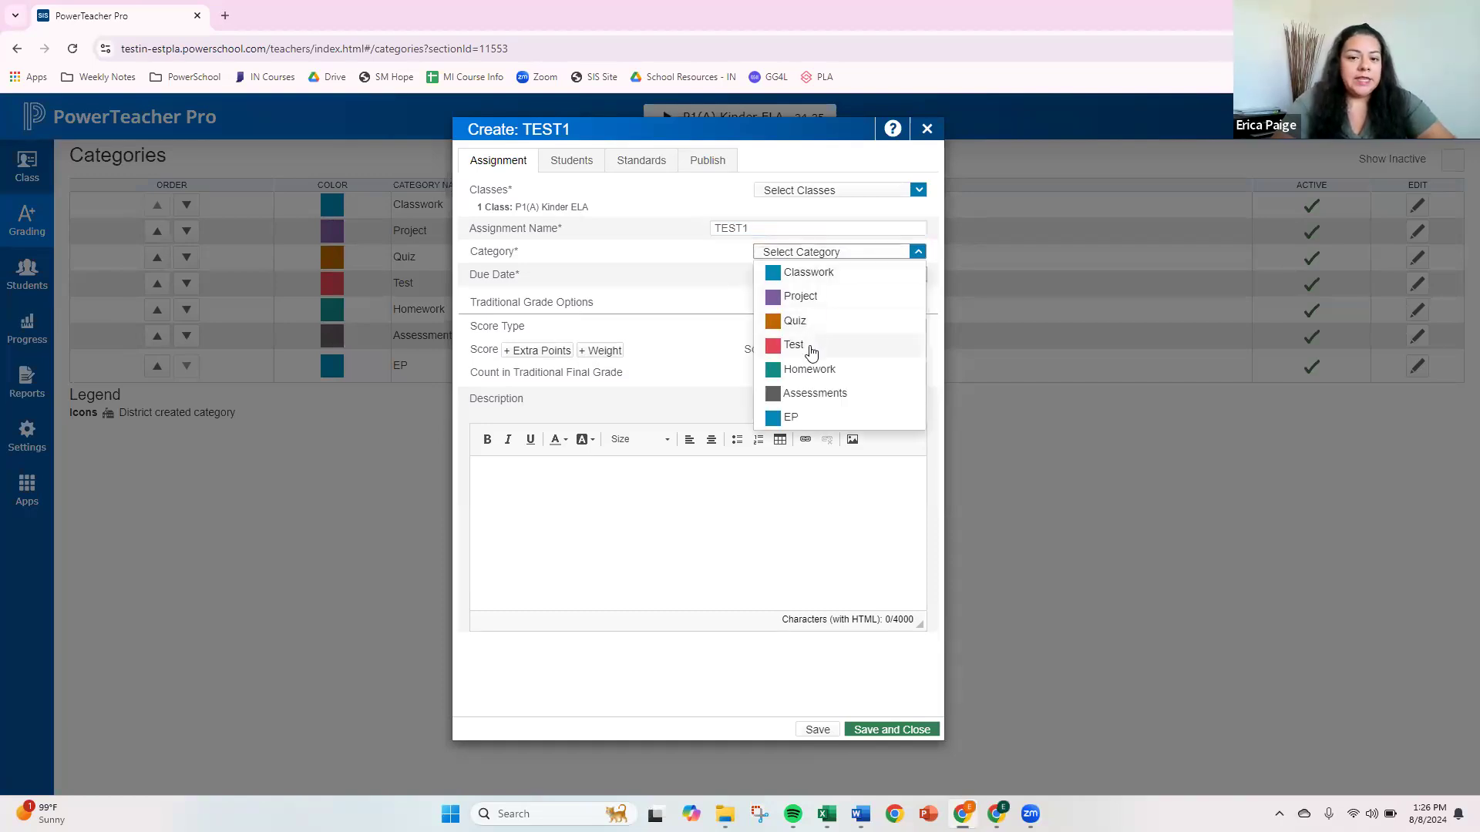
pyautogui.click(811, 352)
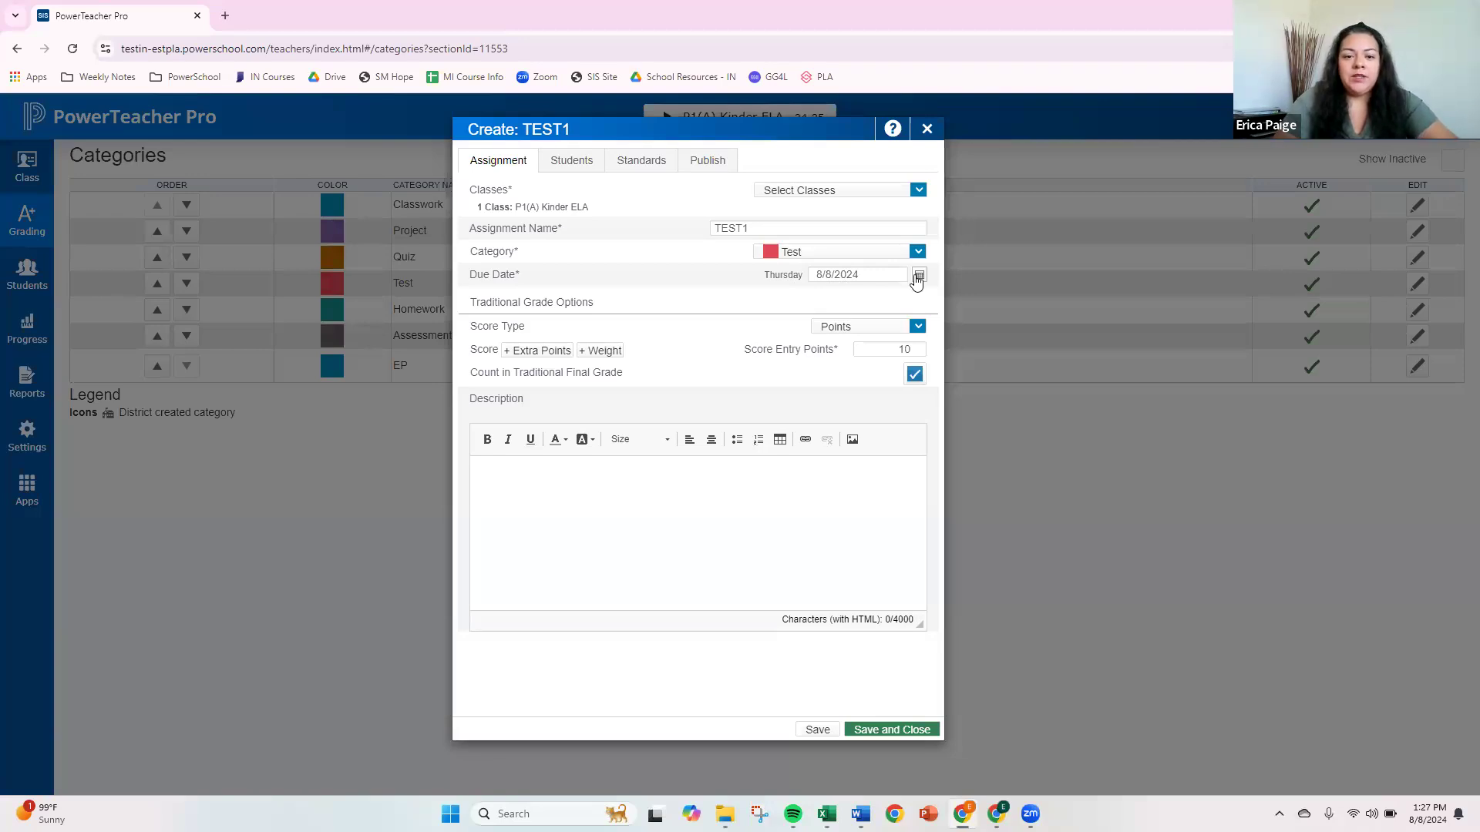
# Set the TEST1 assignment's score type to Percent with 100 points, leave the description empty, and save and close it.
pyautogui.click(916, 328)
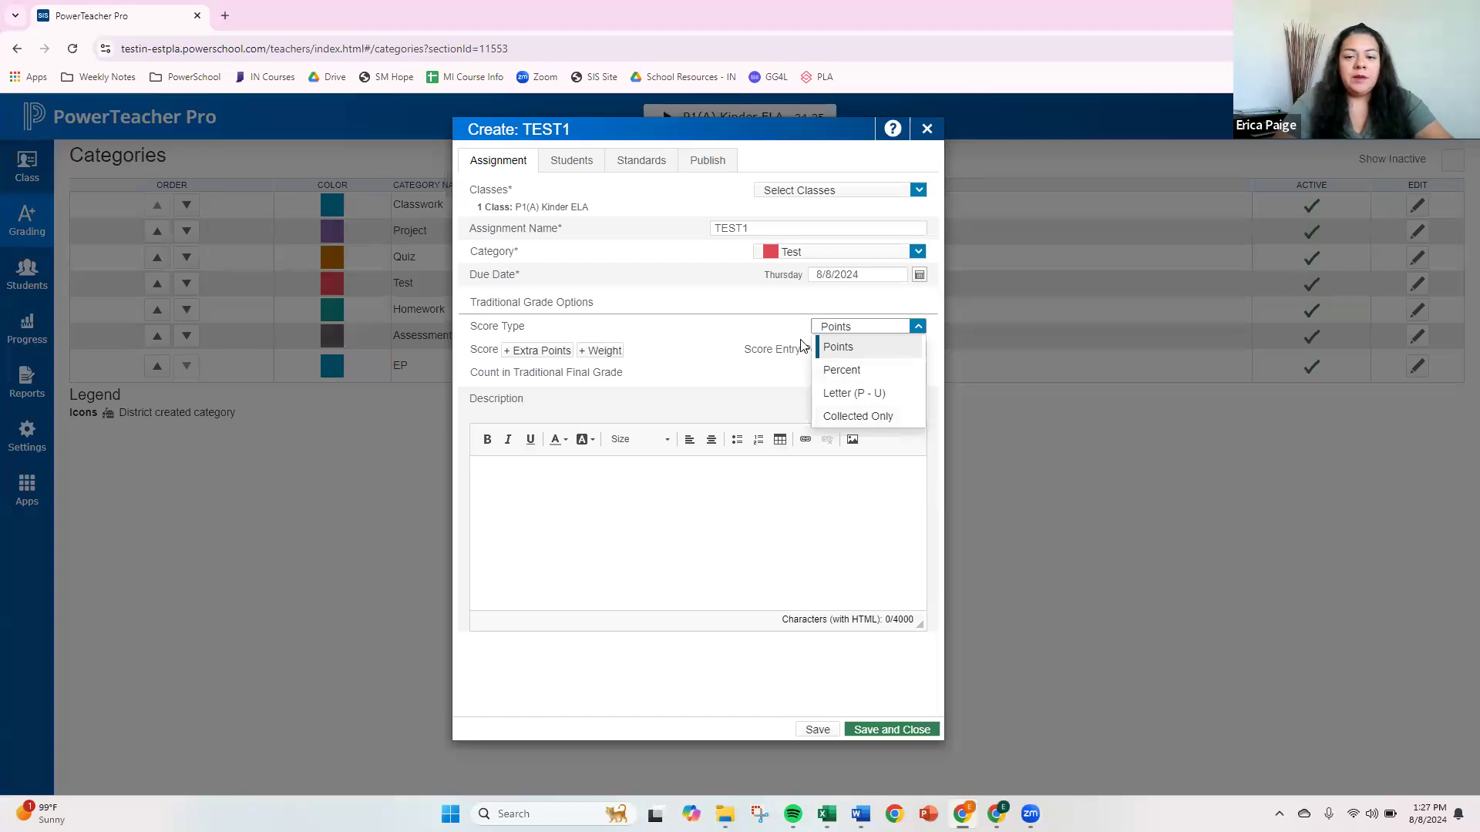
pyautogui.click(852, 374)
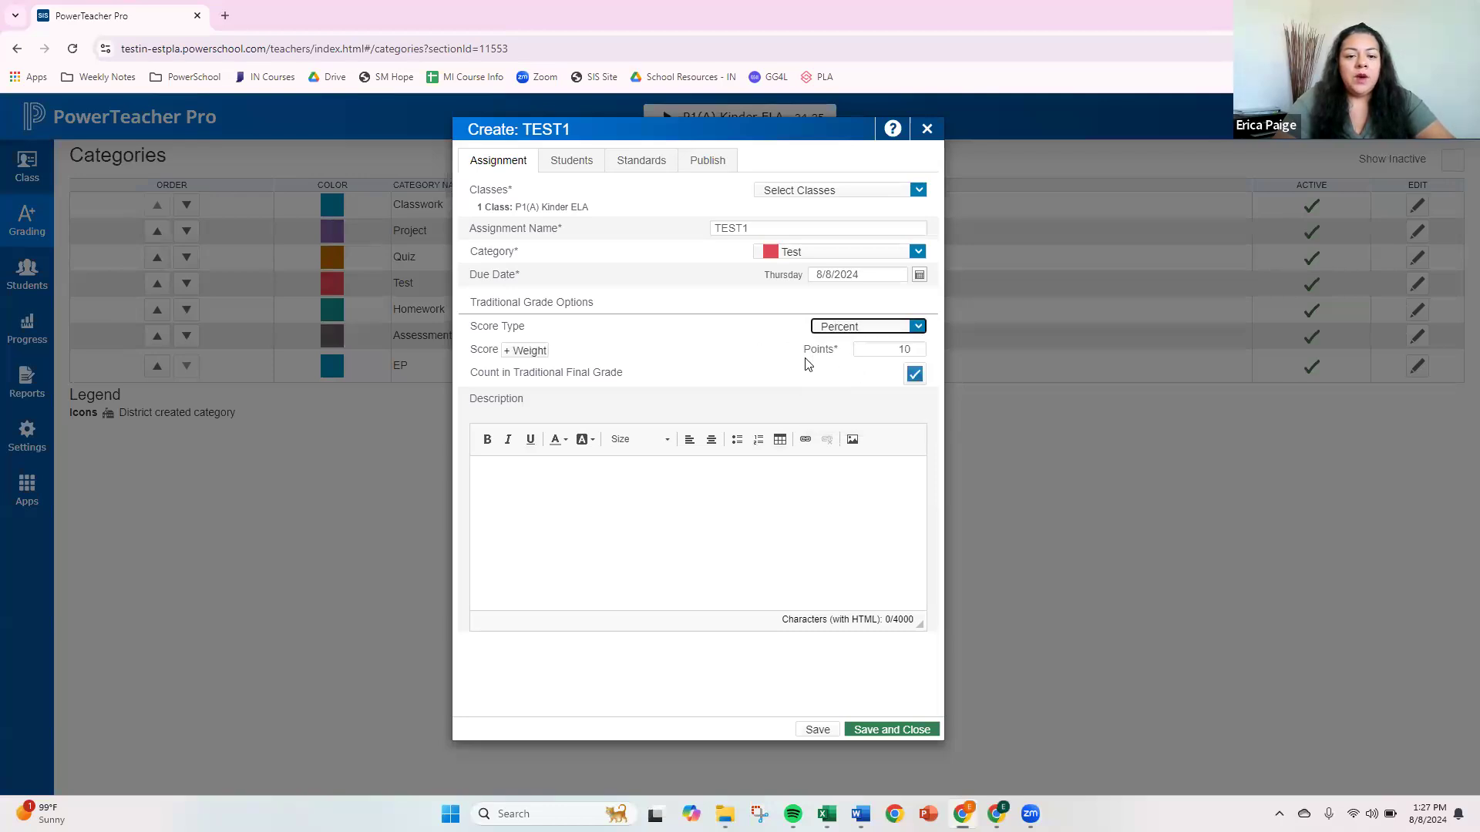
pyautogui.click(912, 350)
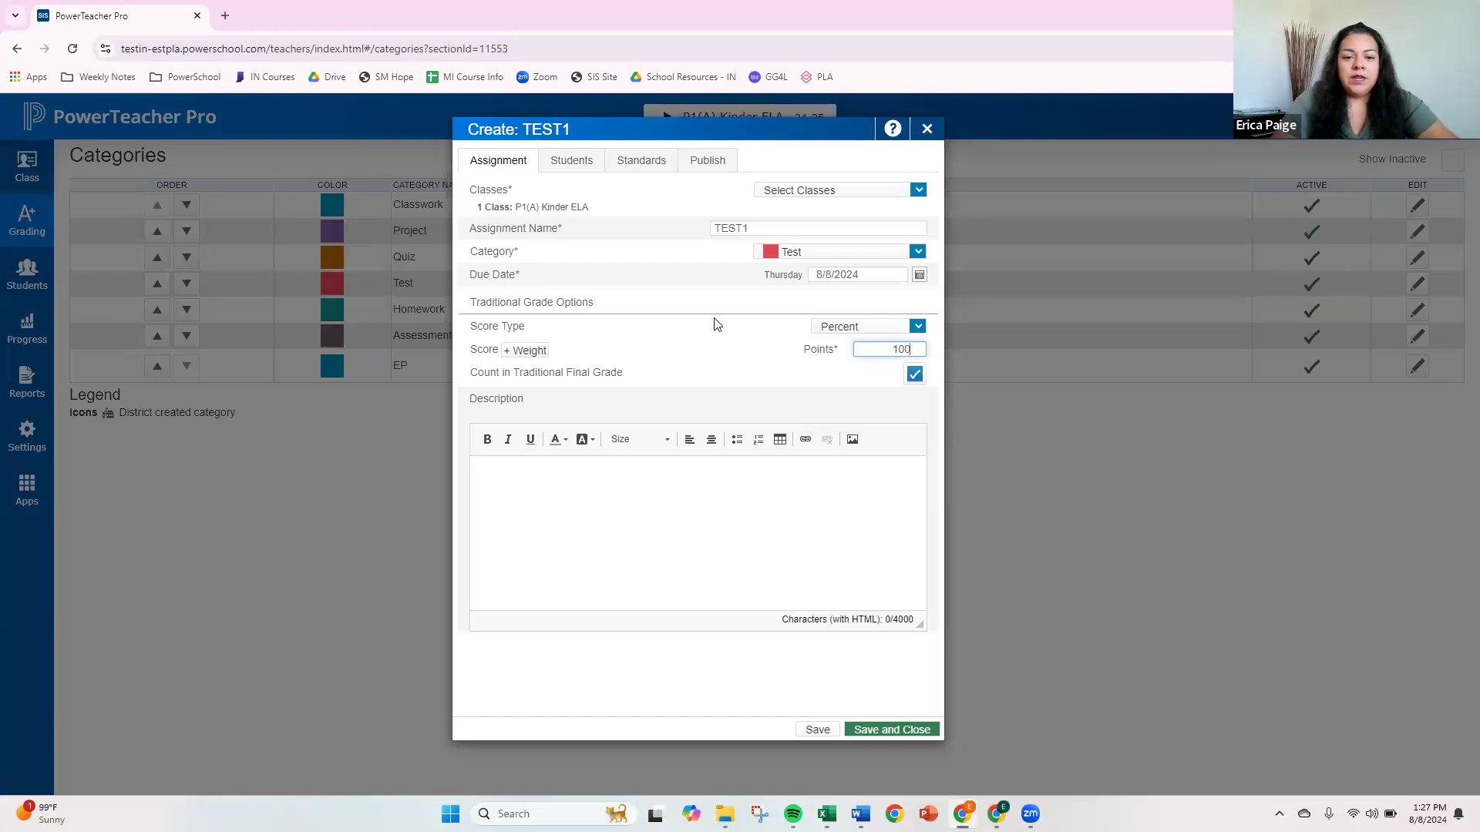
pyautogui.click(639, 493)
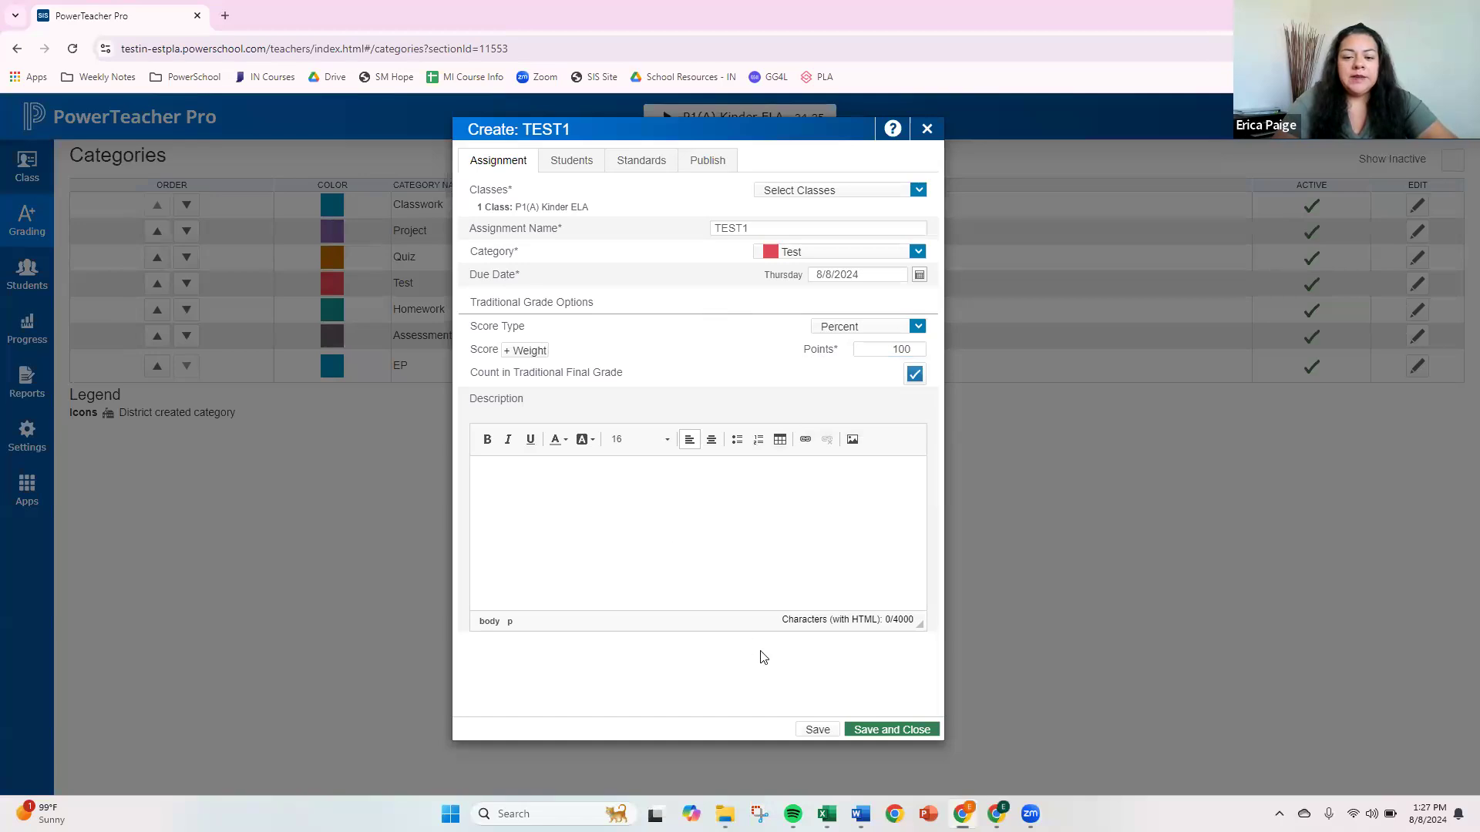
pyautogui.click(890, 730)
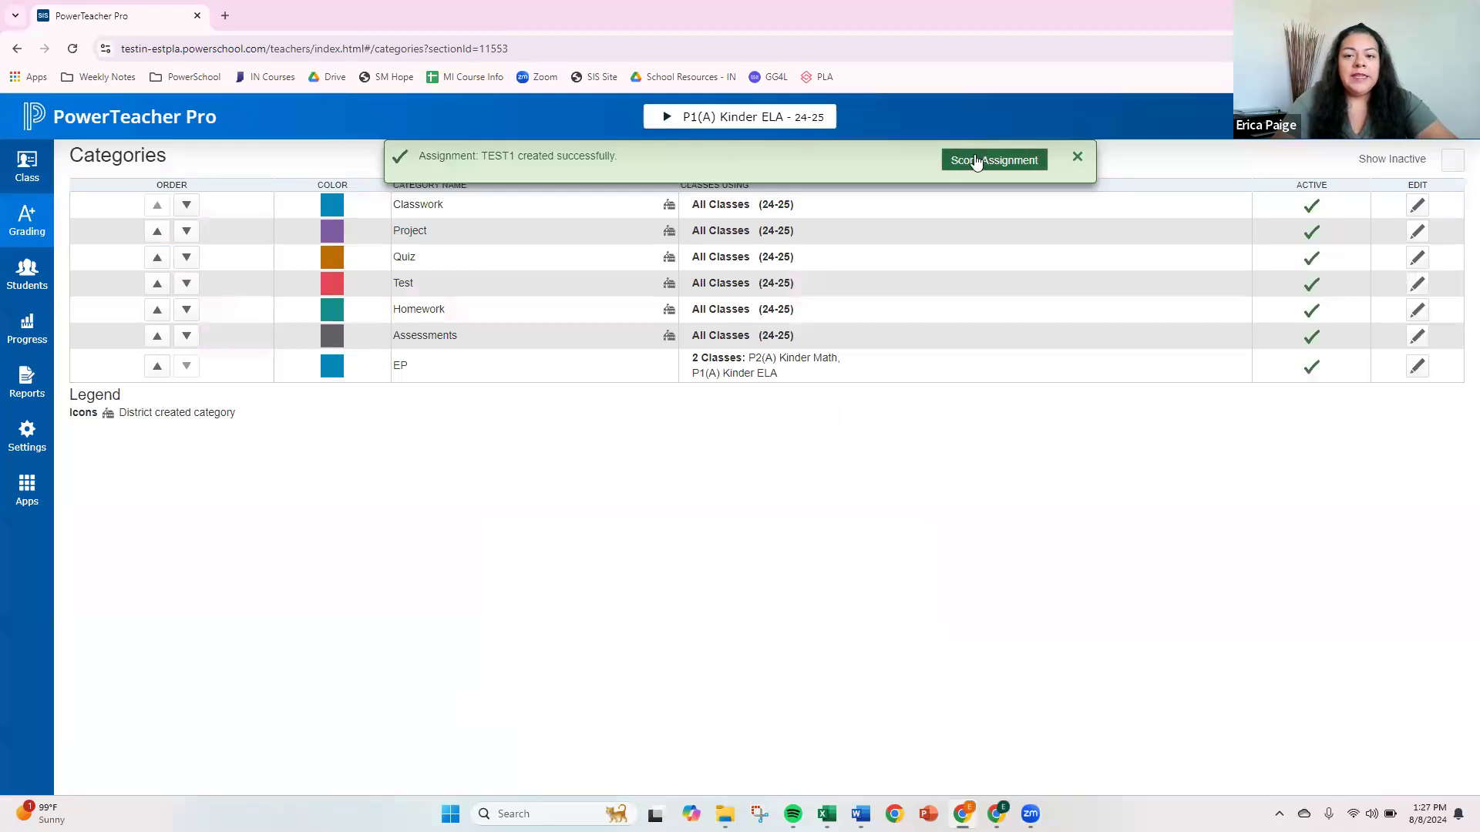
# View the score entry page for TEST1 and open the P1(A) Kinder ELA class scoresheet.
pyautogui.click(1002, 158)
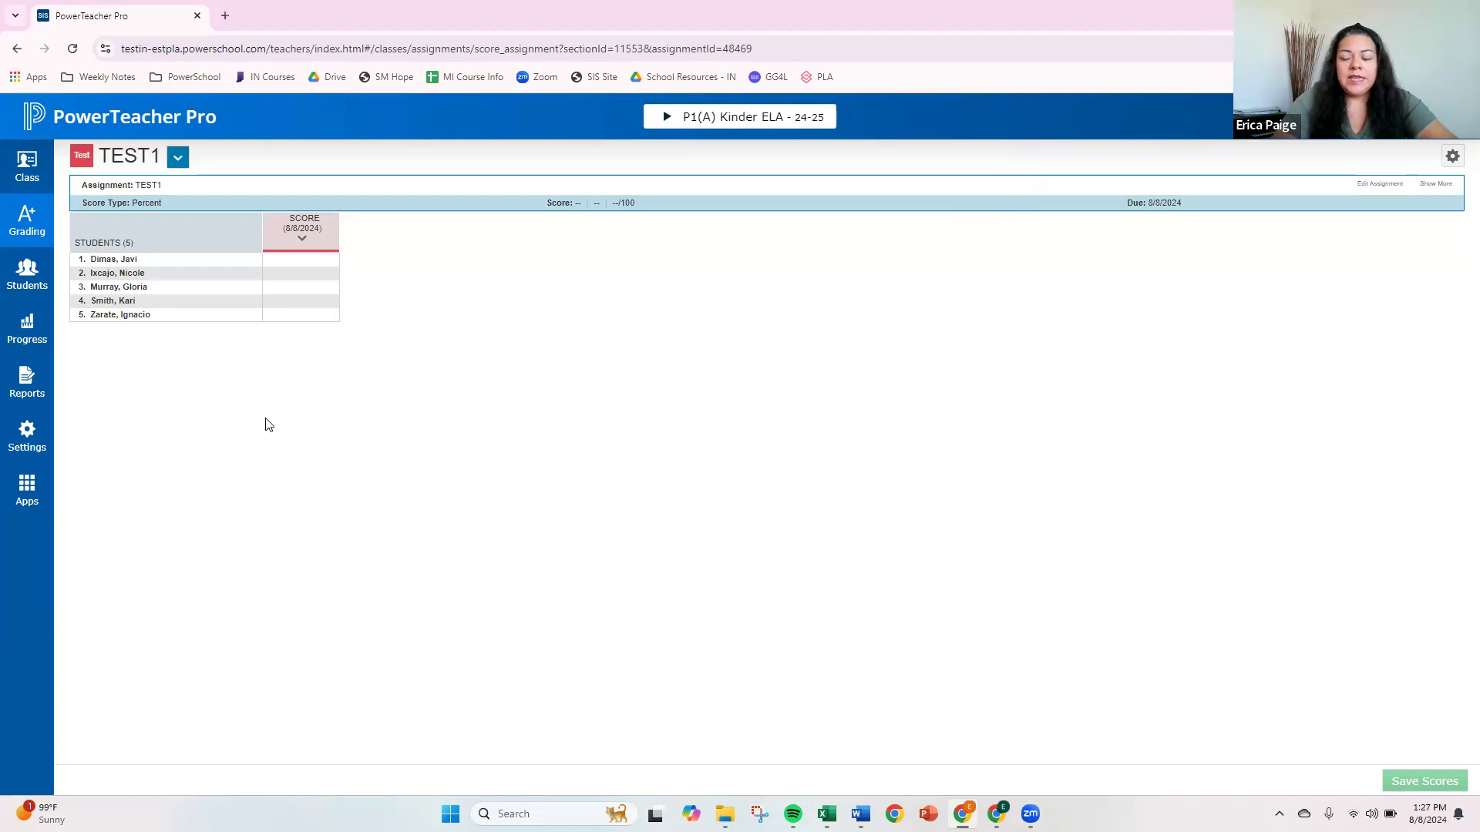
pyautogui.click(24, 222)
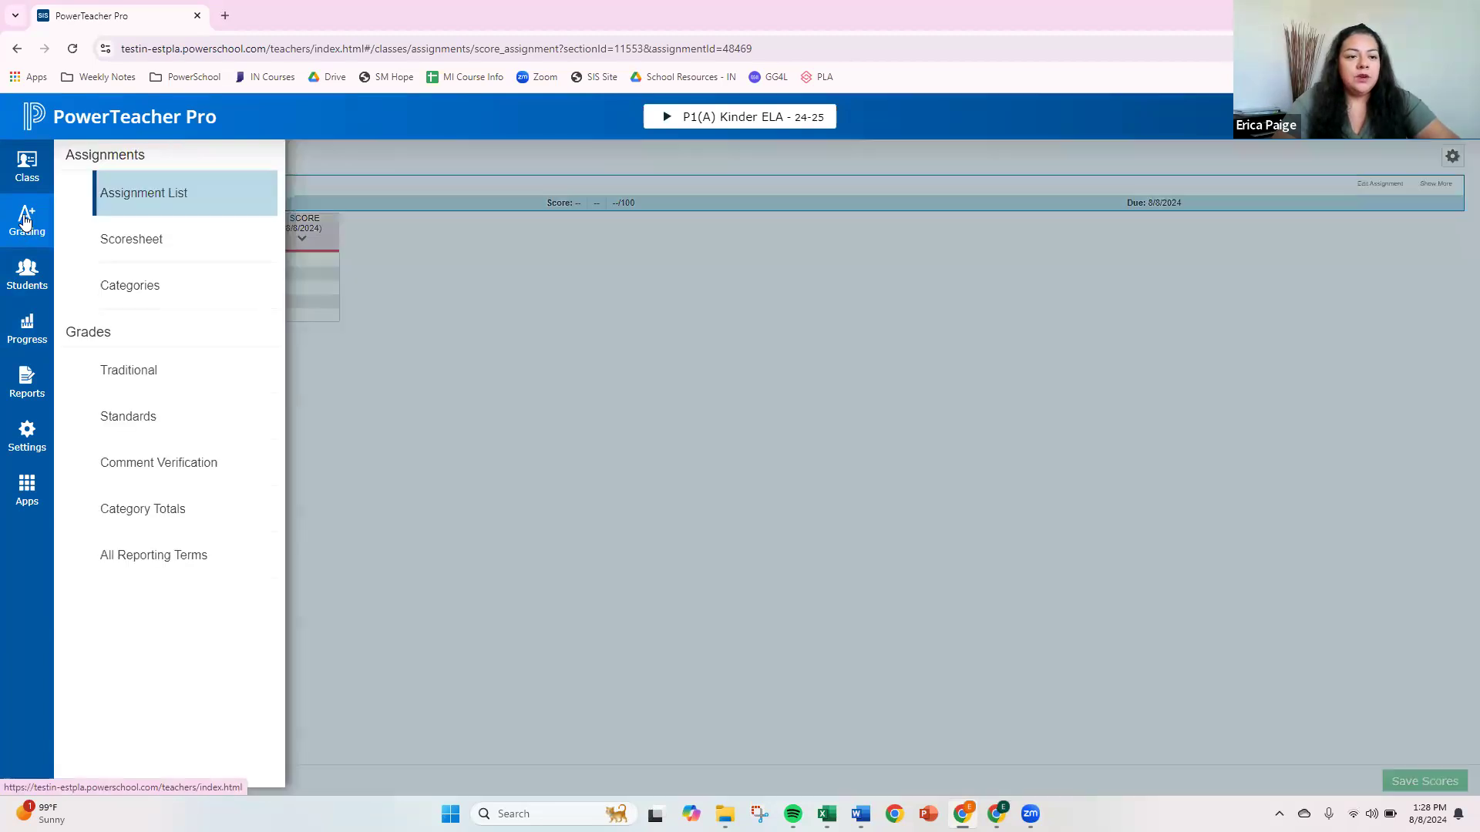
pyautogui.click(131, 239)
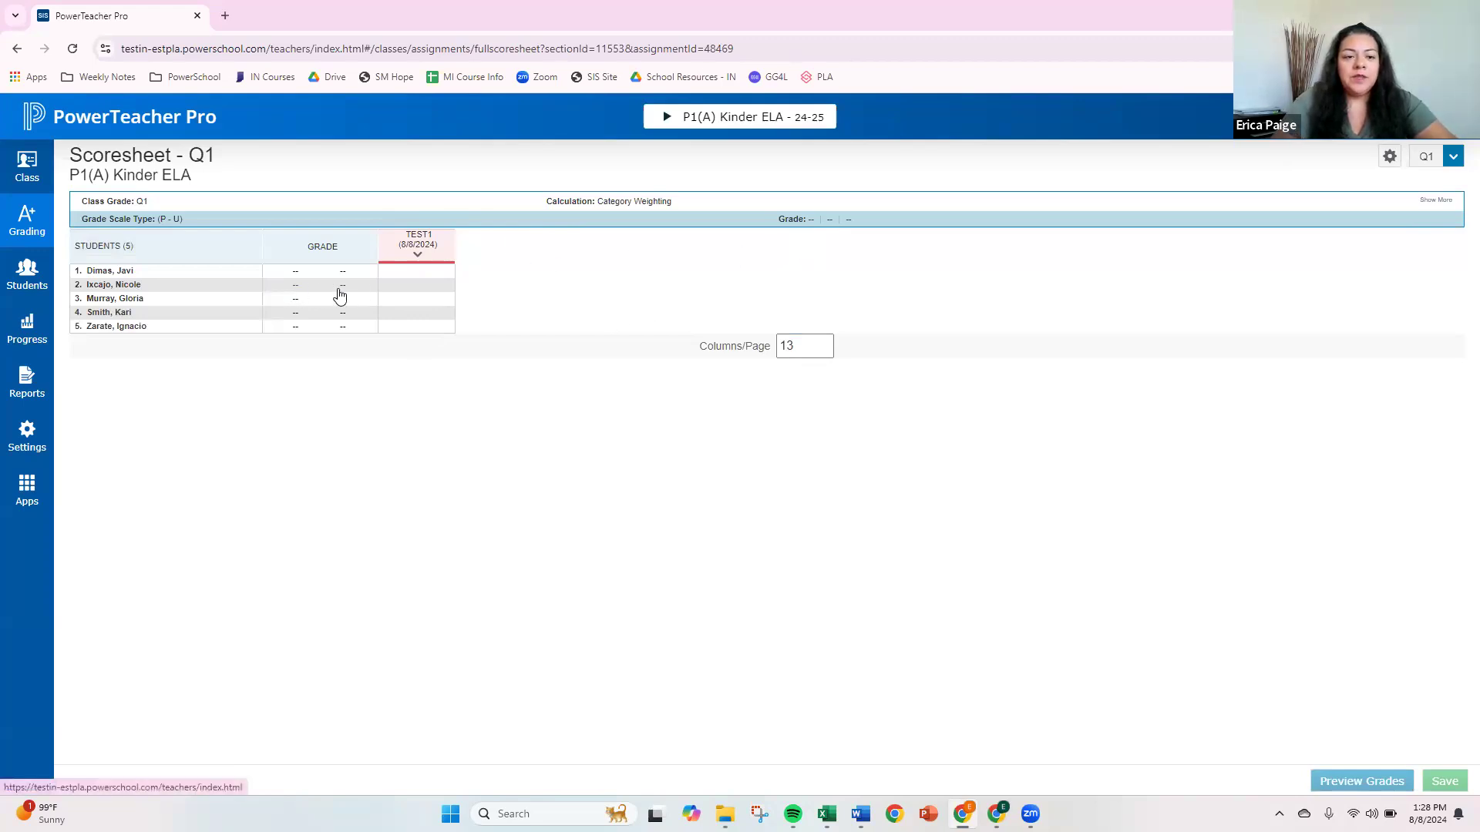
# Enter TEST1 scores of 85 for the first student and 96 for the second student.
pyautogui.click(417, 278)
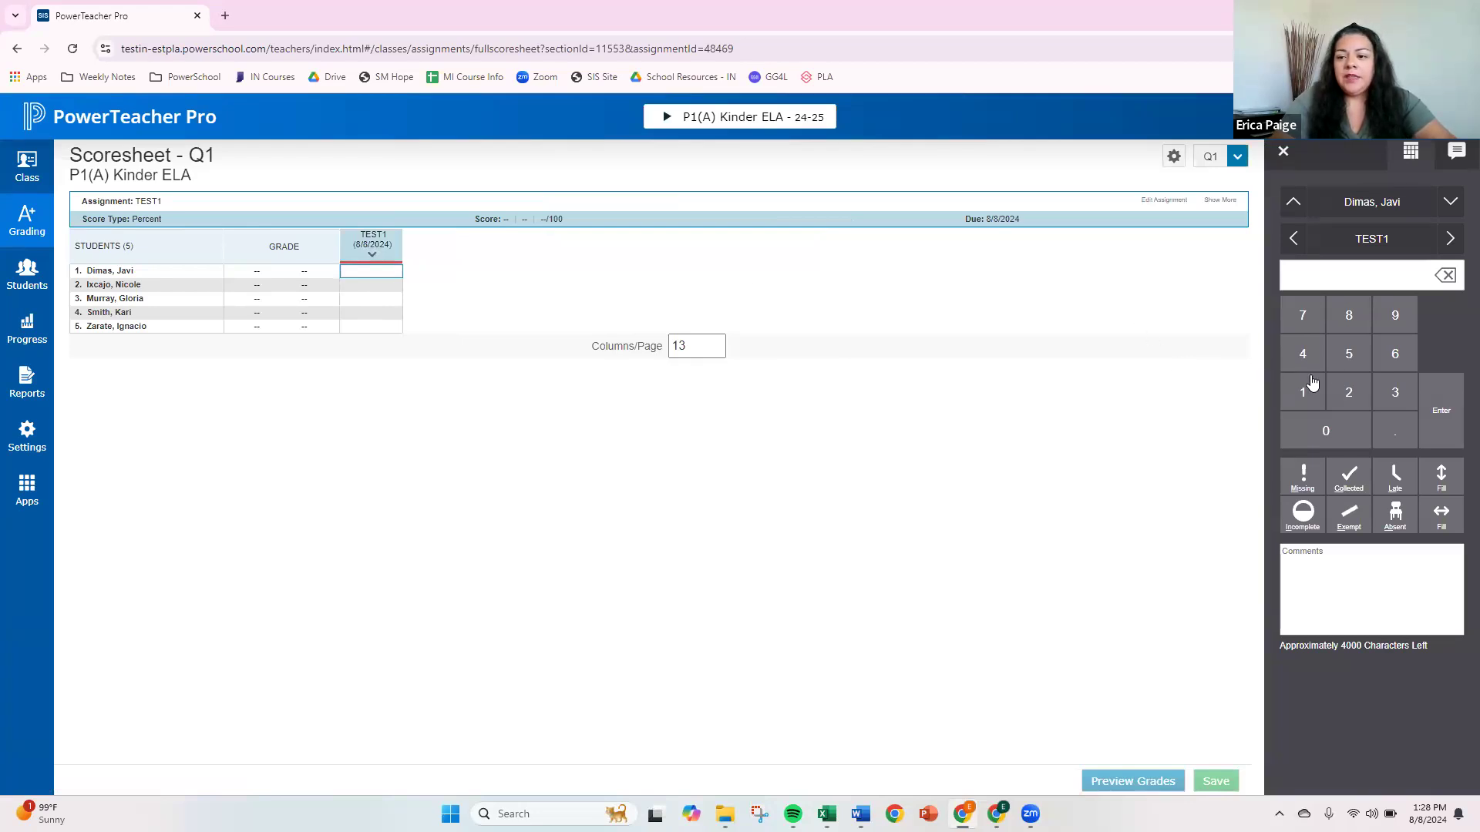
pyautogui.click(1349, 318)
pyautogui.click(1347, 353)
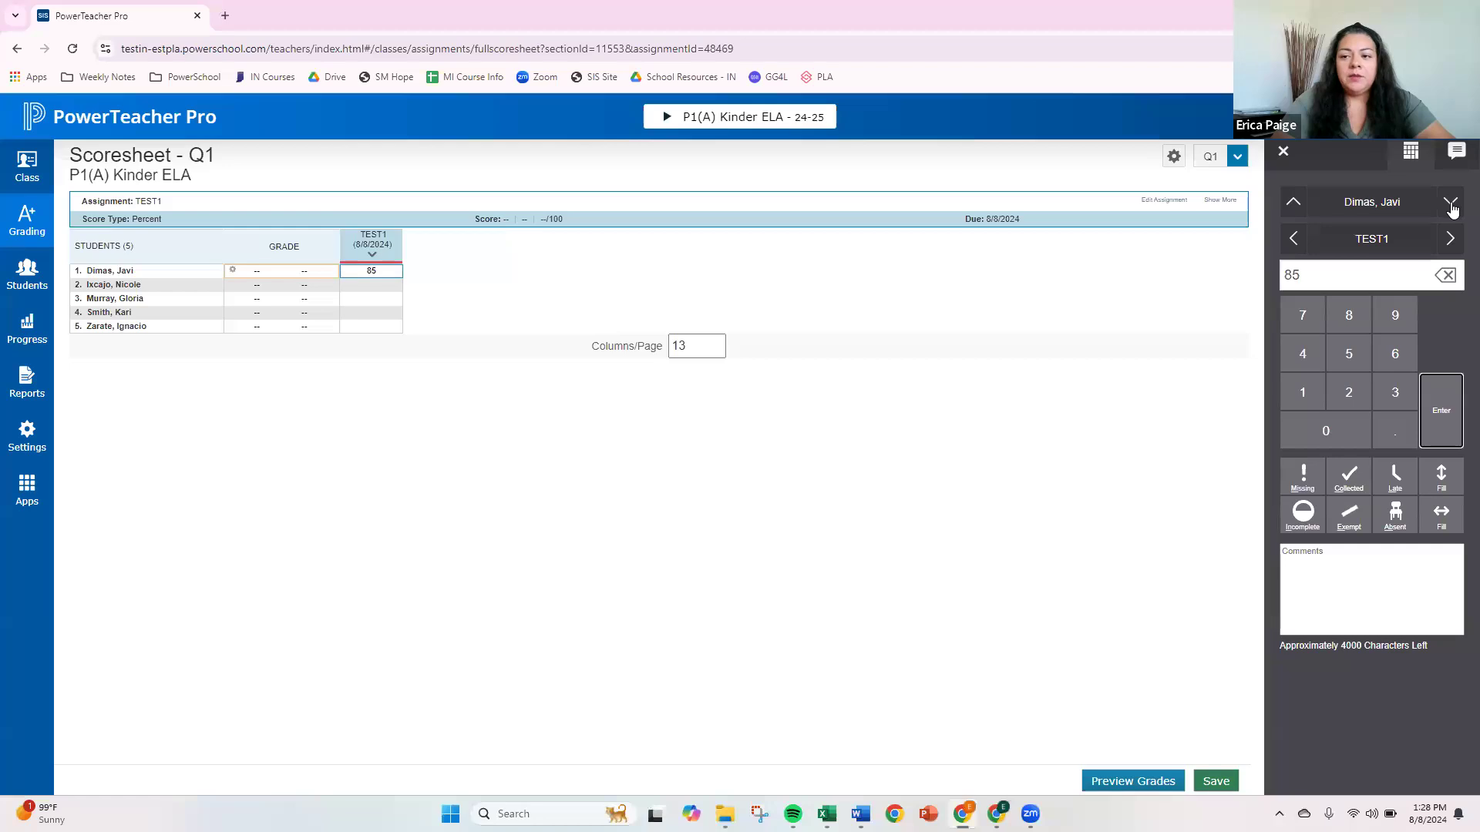
pyautogui.click(1450, 203)
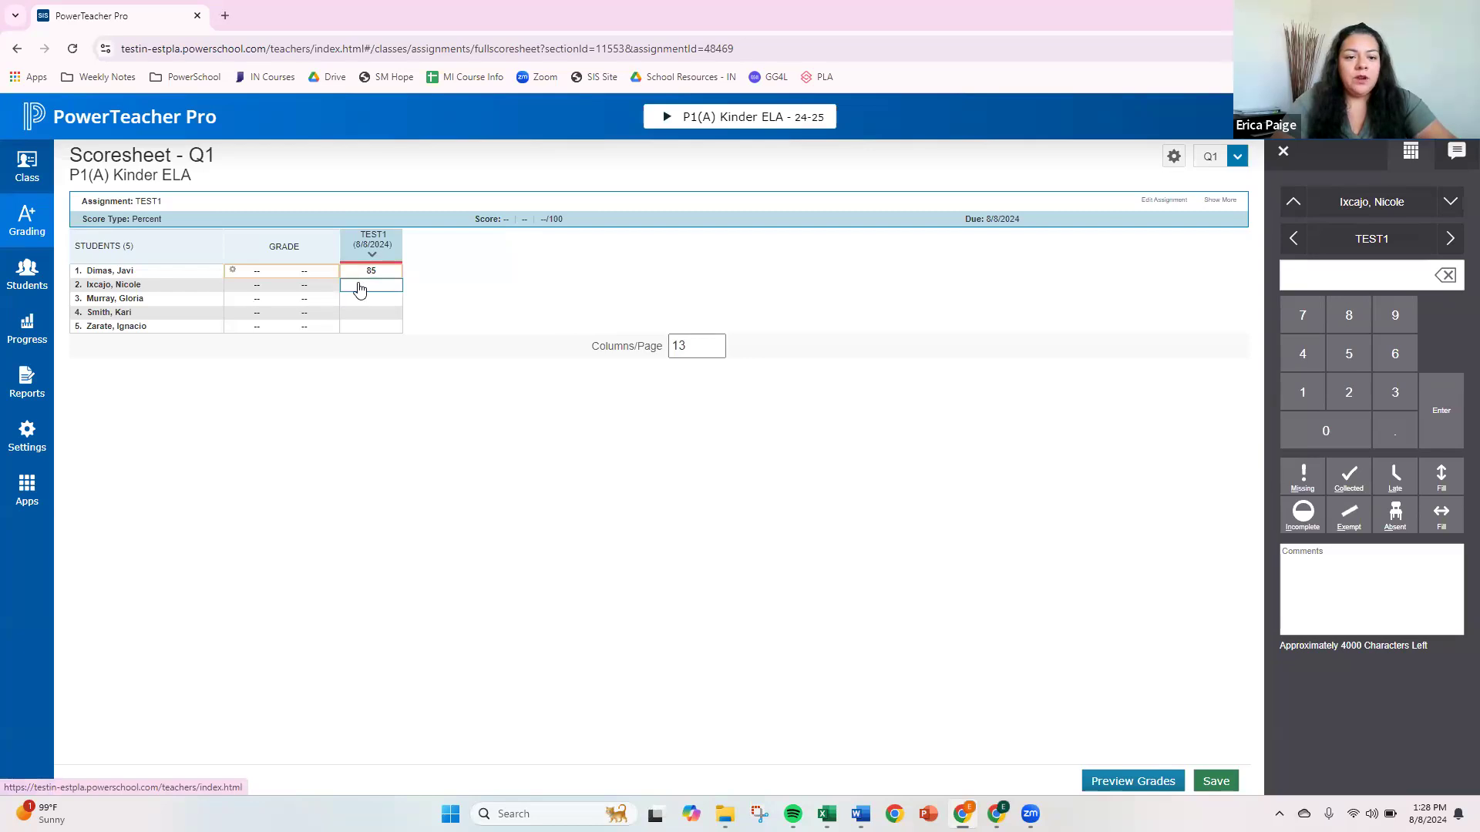
pyautogui.click(1393, 323)
pyautogui.click(1391, 353)
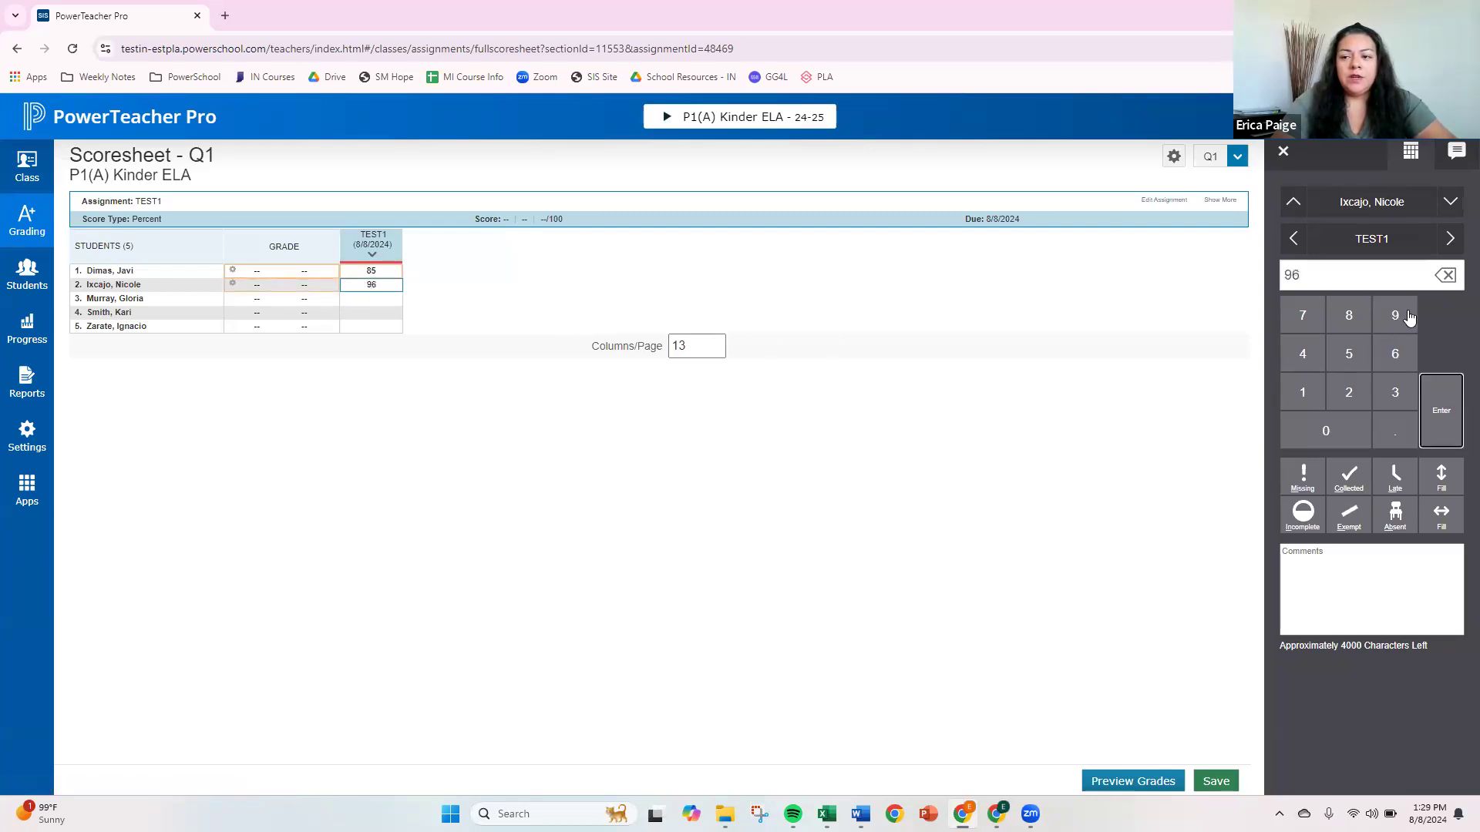
# Enter TEST1 scores of 87 for the third student and 85 for the fourth student.
pyautogui.click(1451, 202)
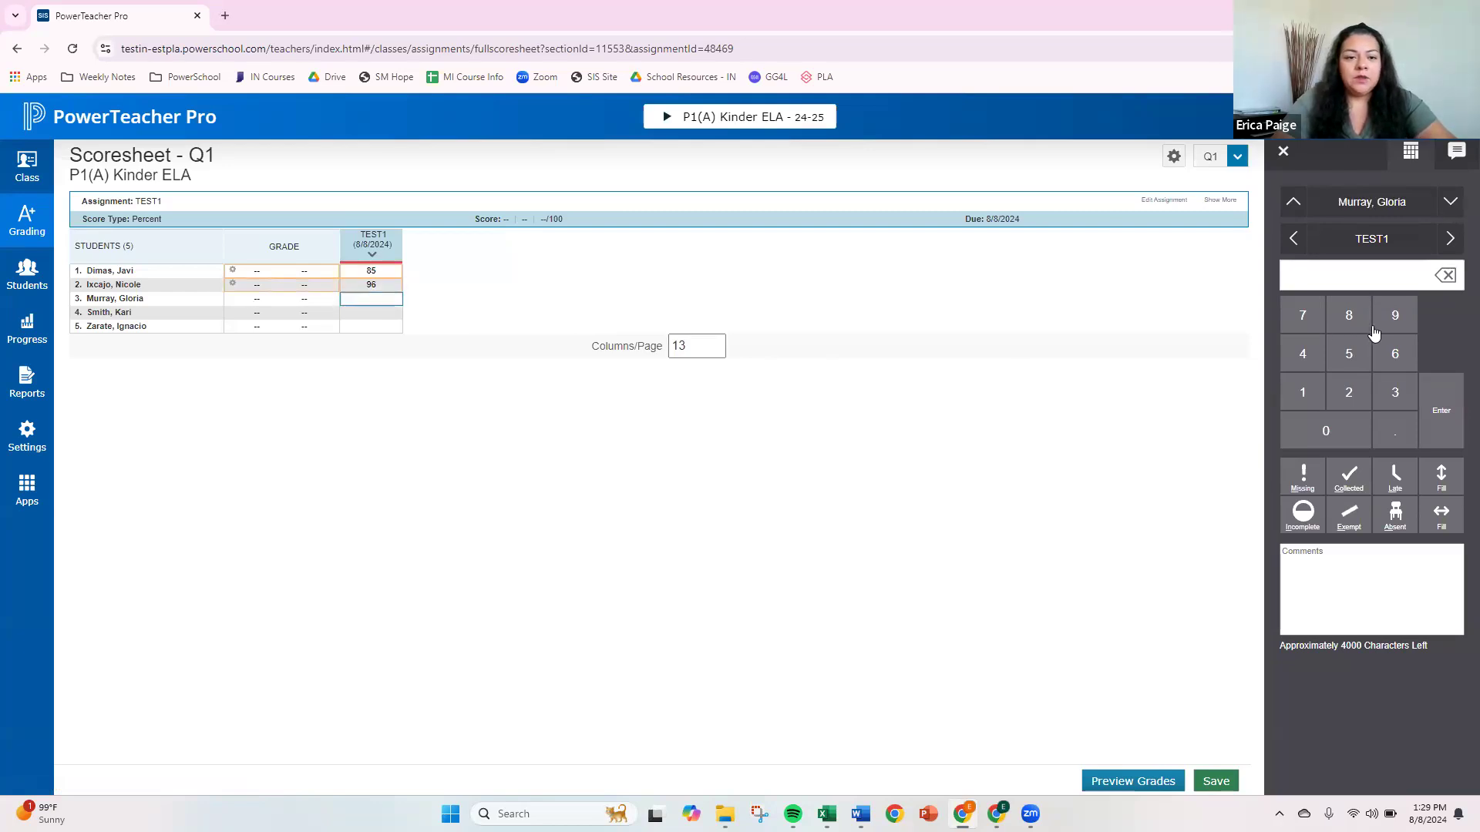
pyautogui.click(1349, 318)
pyautogui.click(1314, 318)
pyautogui.click(1451, 202)
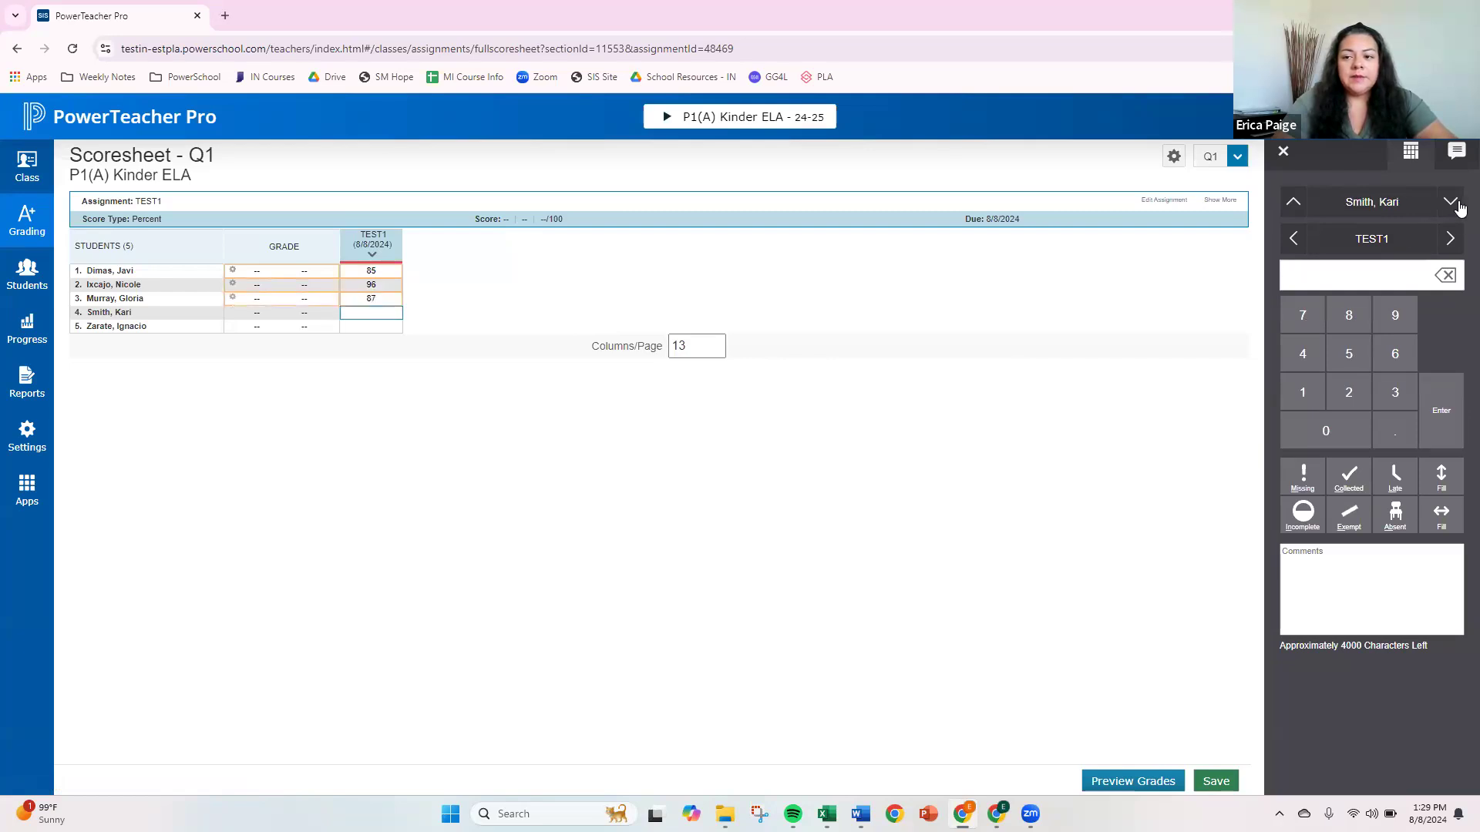
pyautogui.click(1358, 318)
pyautogui.click(1351, 353)
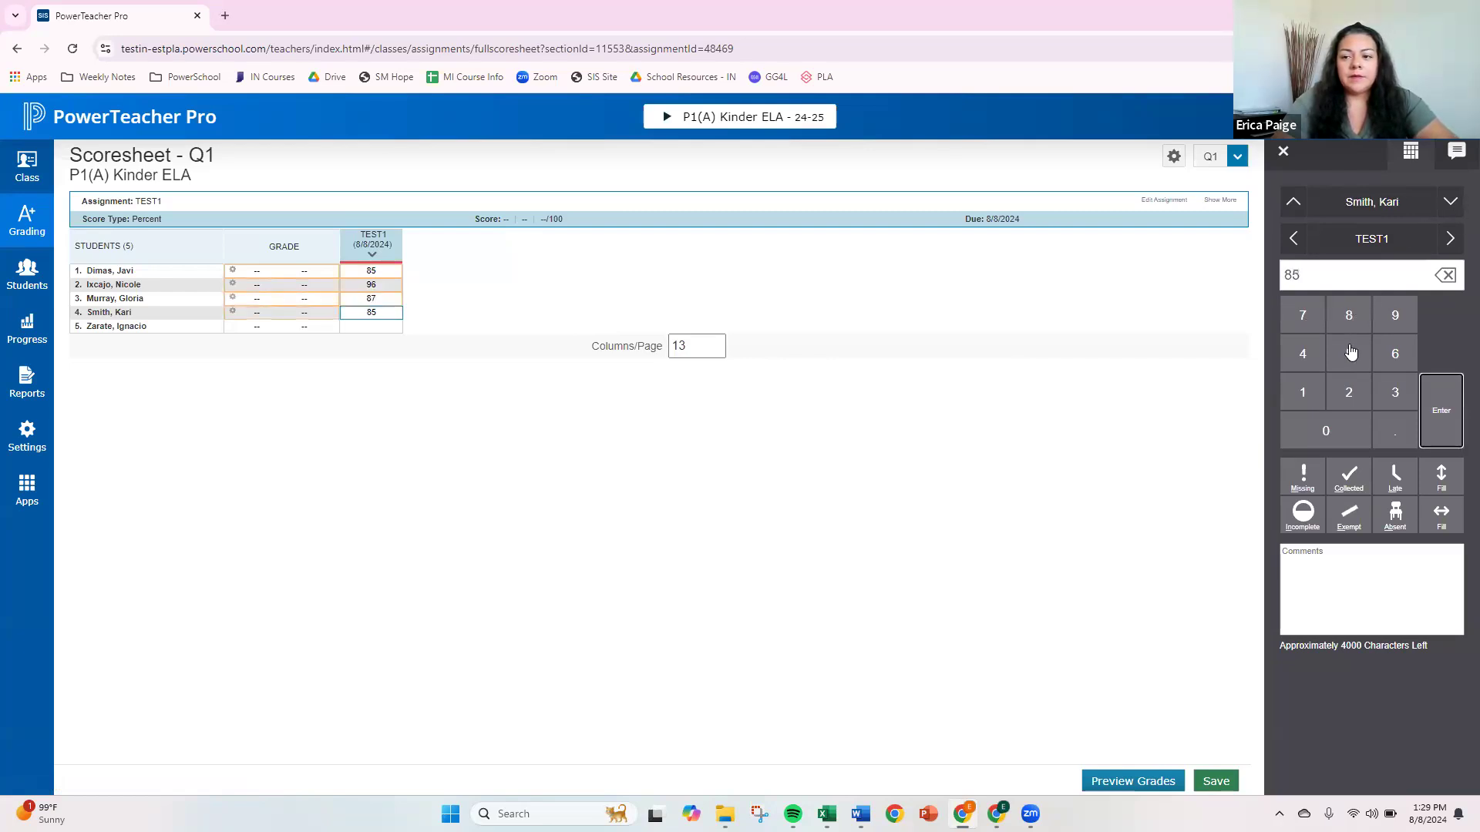
# Enter a TEST1 score of 86 for the fifth student, save the scores and close the score inspector.
pyautogui.click(1451, 202)
pyautogui.click(1350, 318)
pyautogui.click(1393, 353)
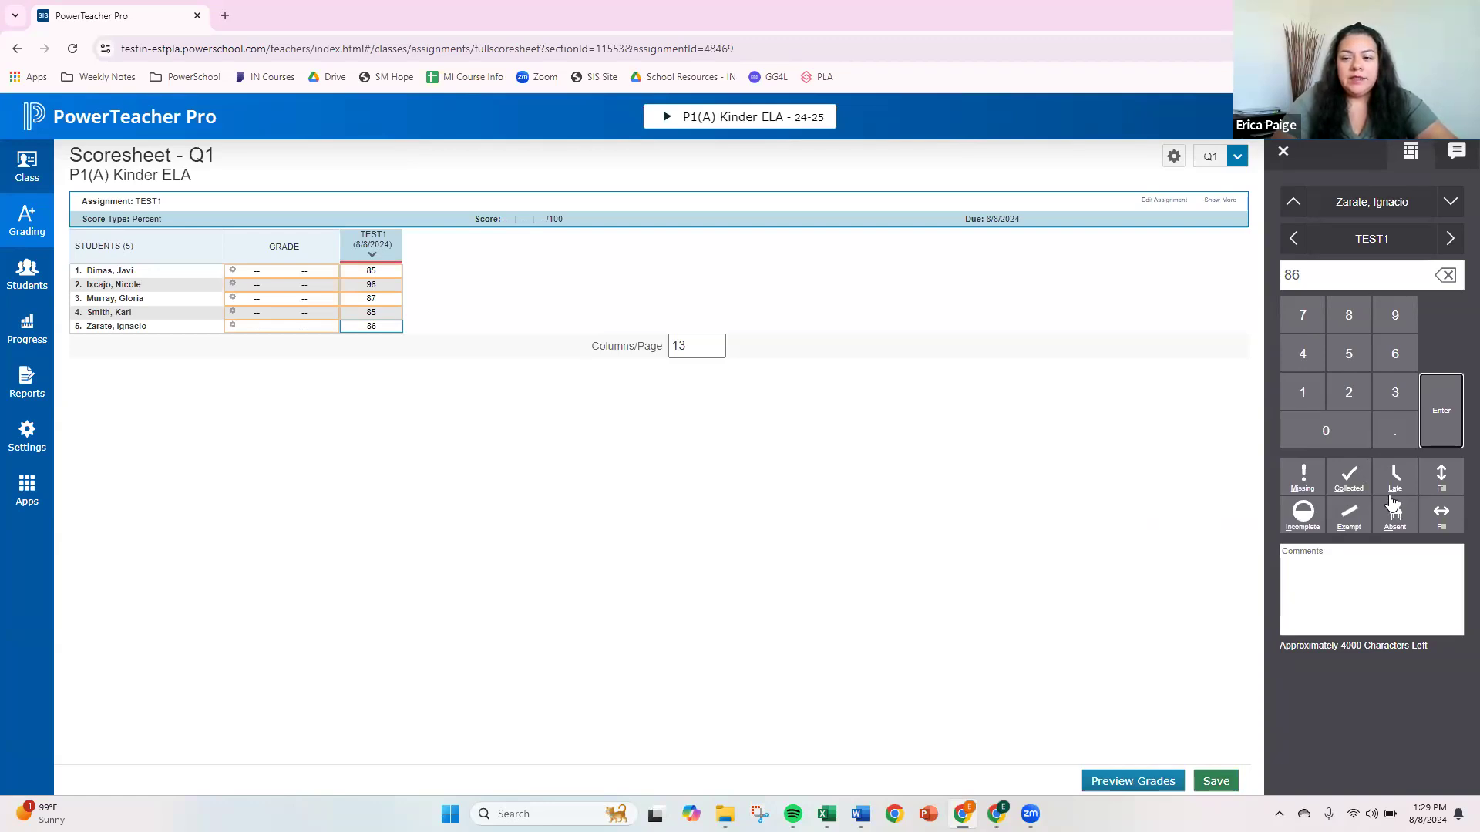
pyautogui.click(1217, 783)
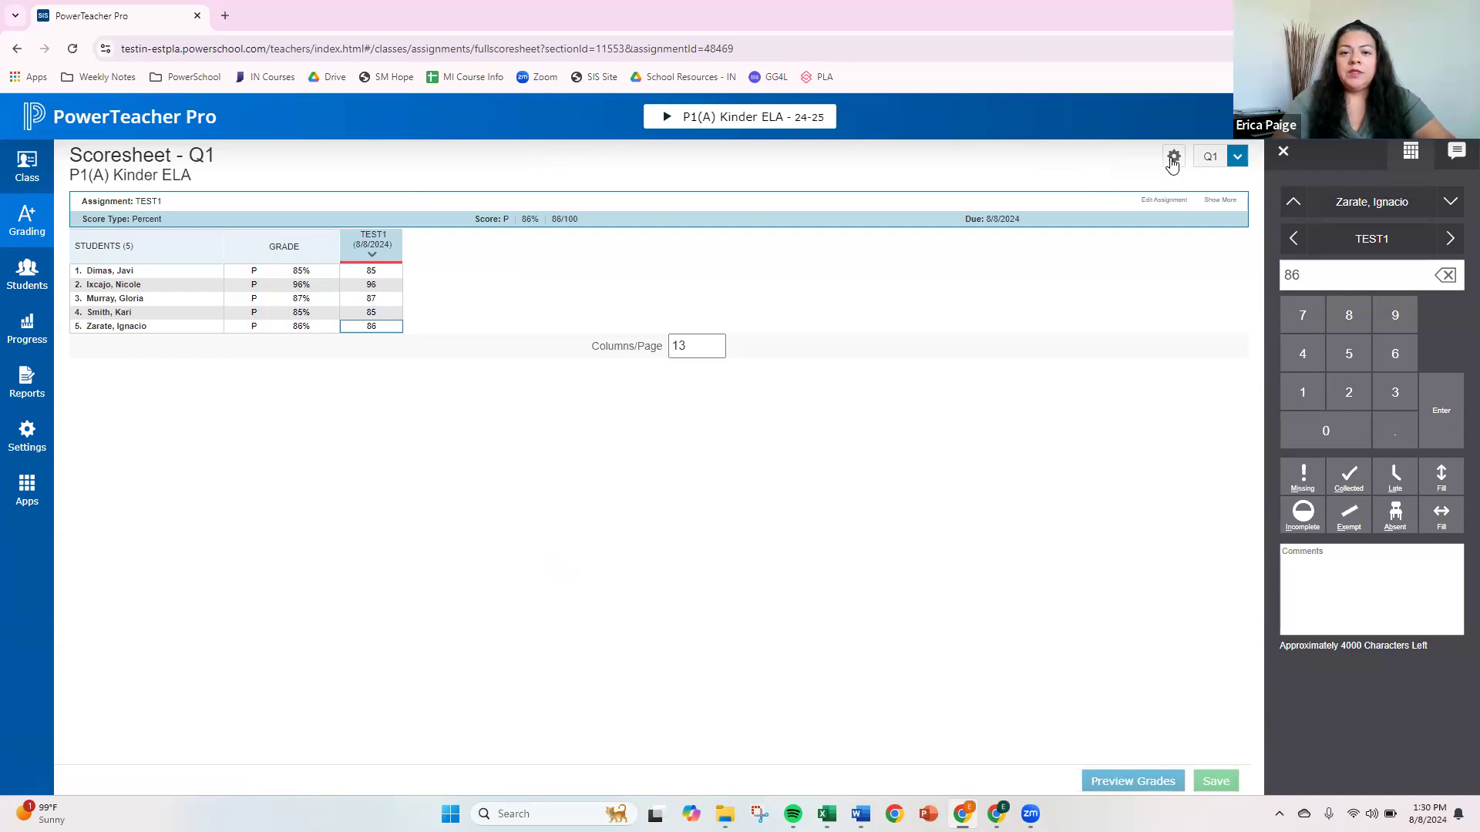
pyautogui.click(1284, 151)
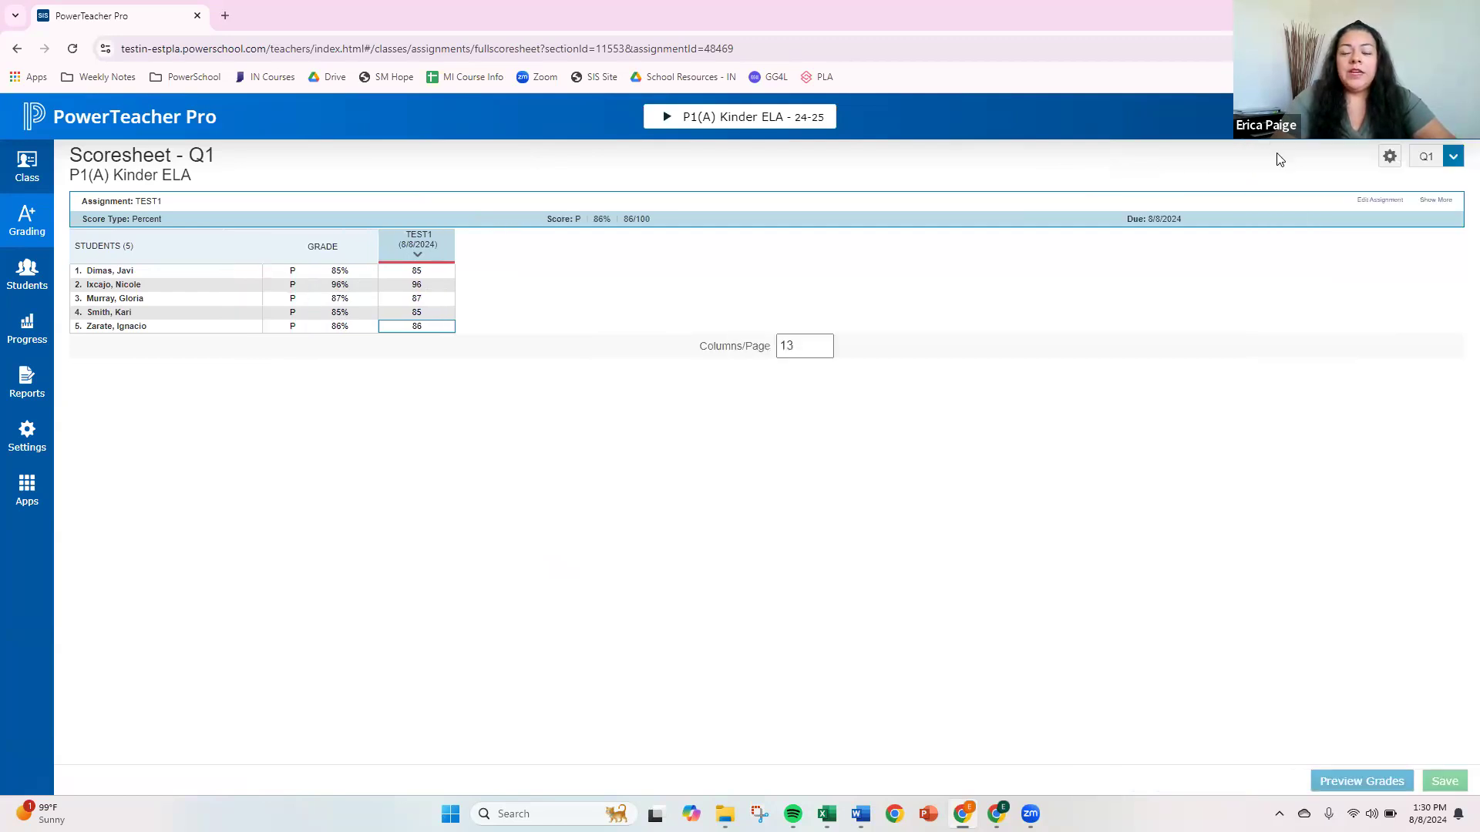
# Start a new assignment for P1(A) Kinder ELA named TEST2 and assign it to the Test category.
pyautogui.click(1286, 120)
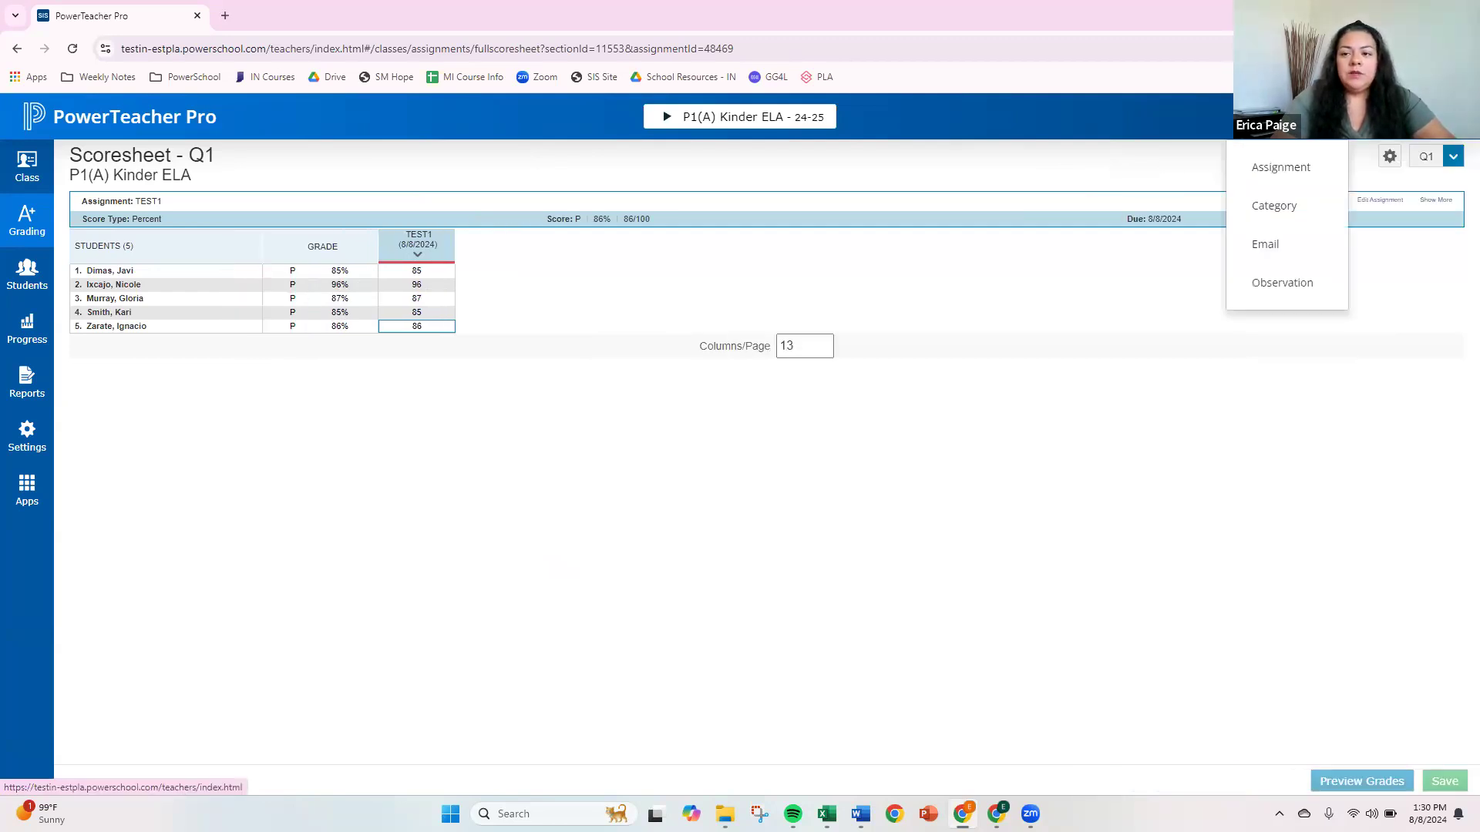
pyautogui.click(1284, 167)
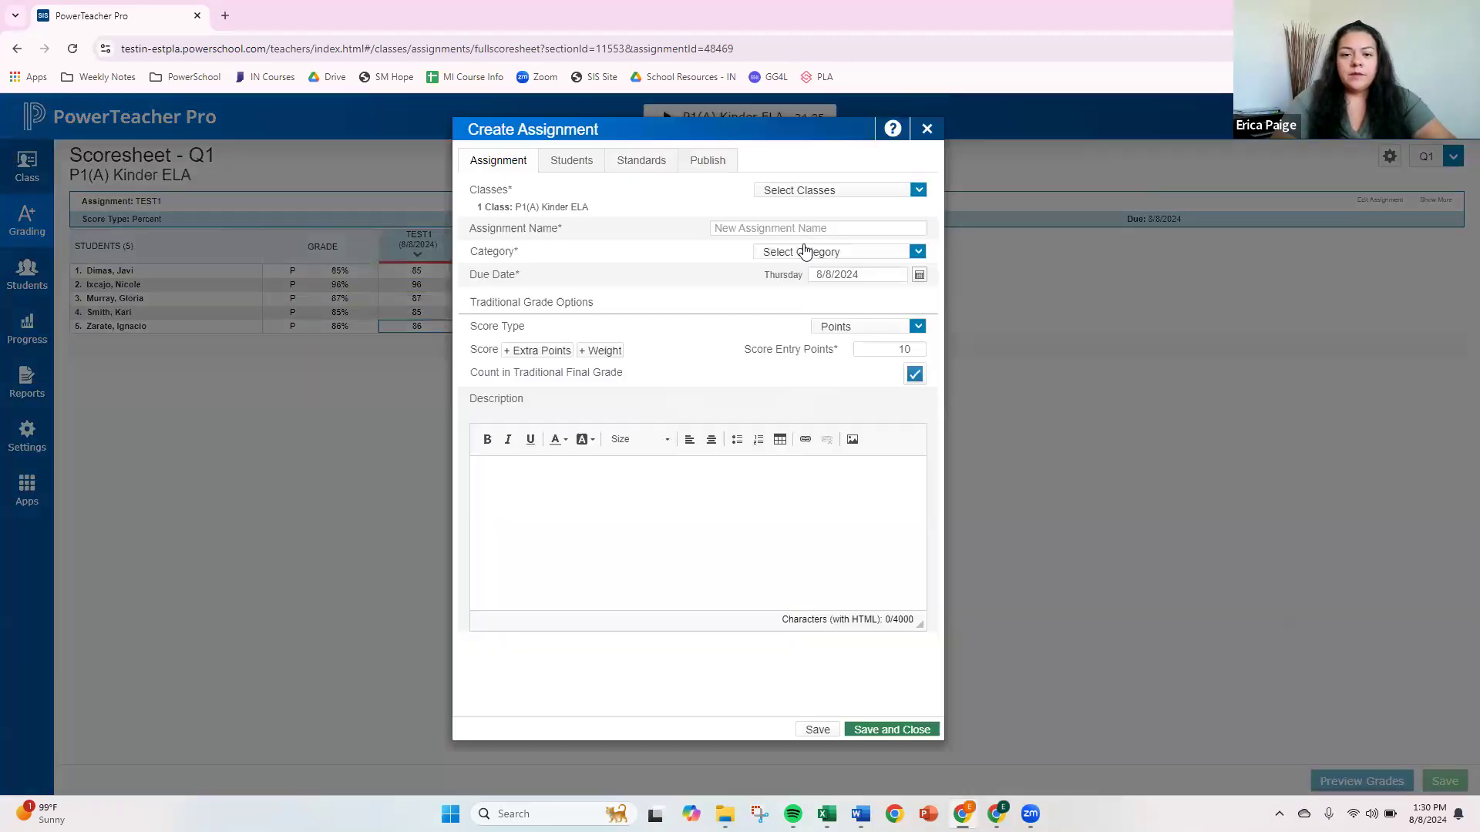
pyautogui.click(790, 228)
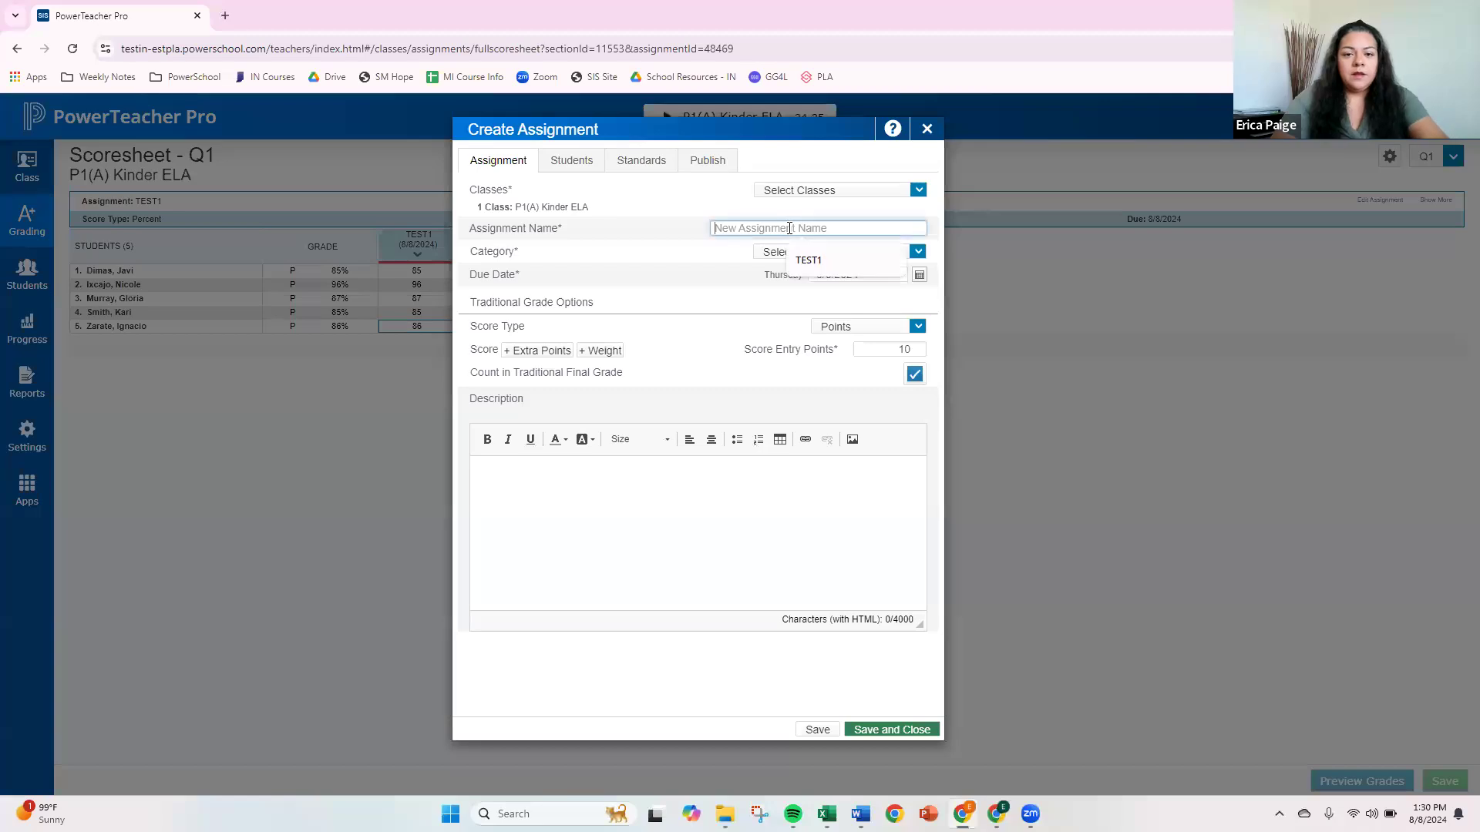
pyautogui.write('TEST2')
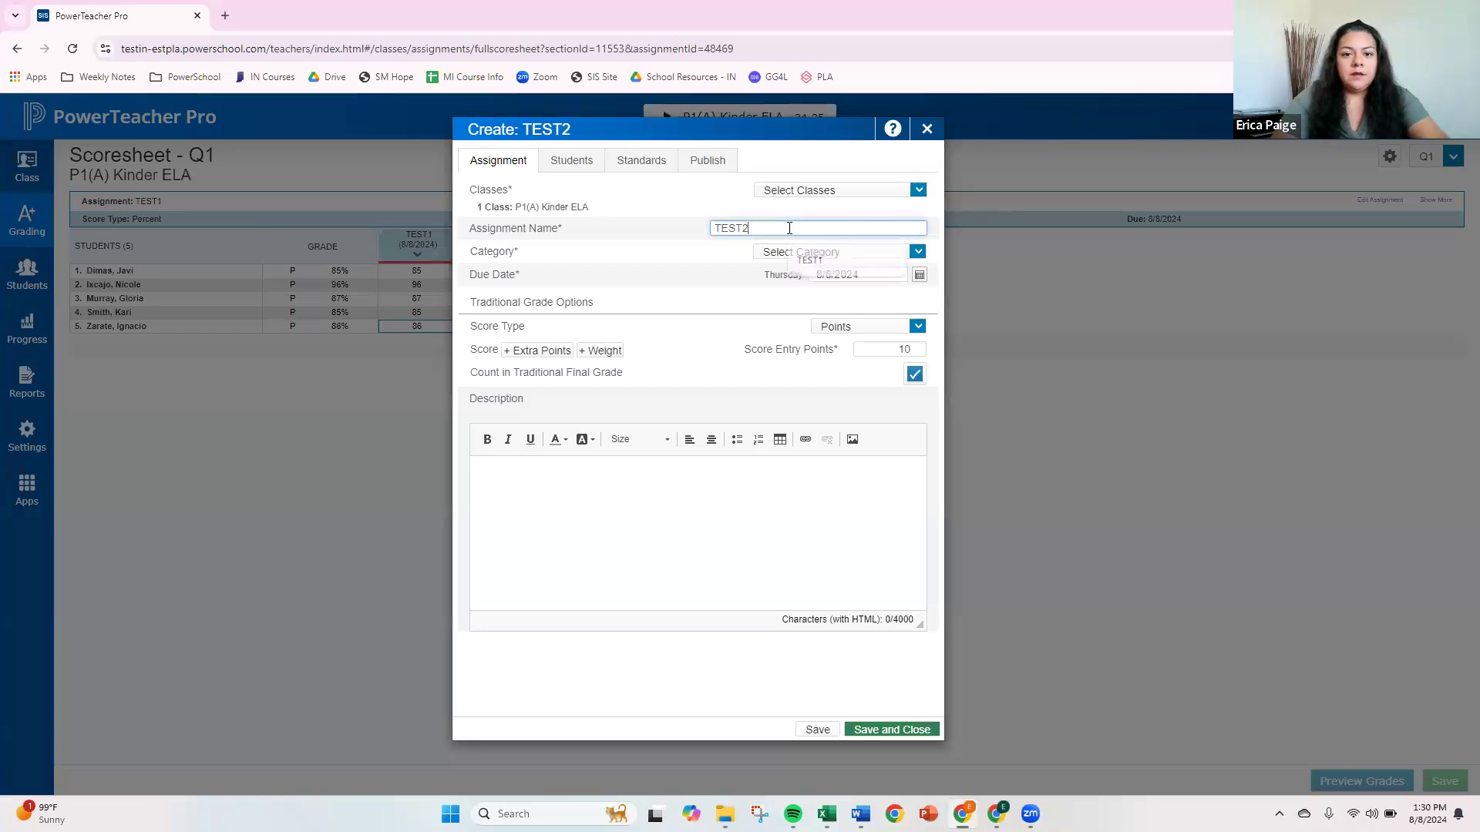
pyautogui.click(807, 254)
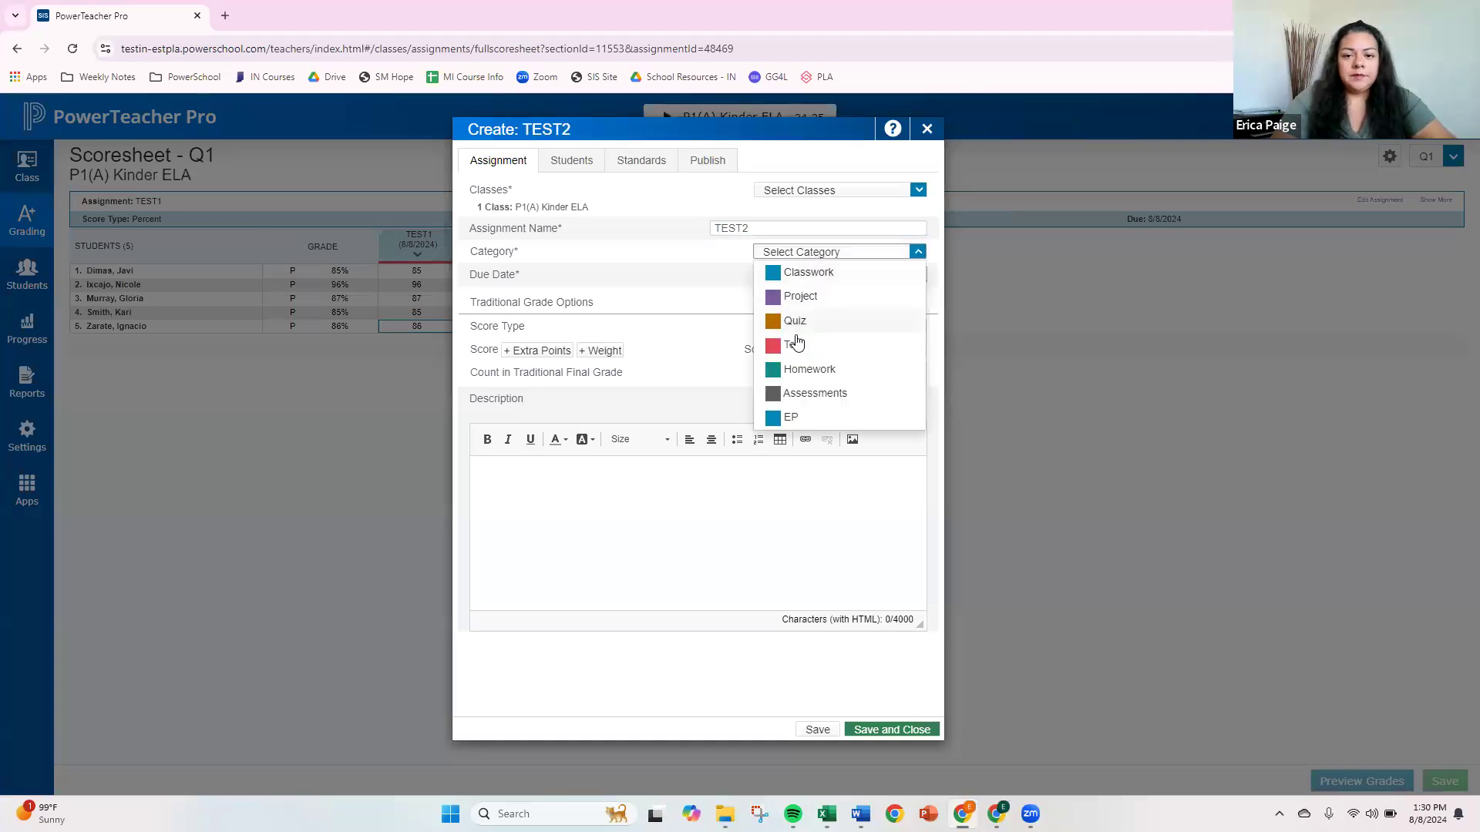
pyautogui.click(801, 346)
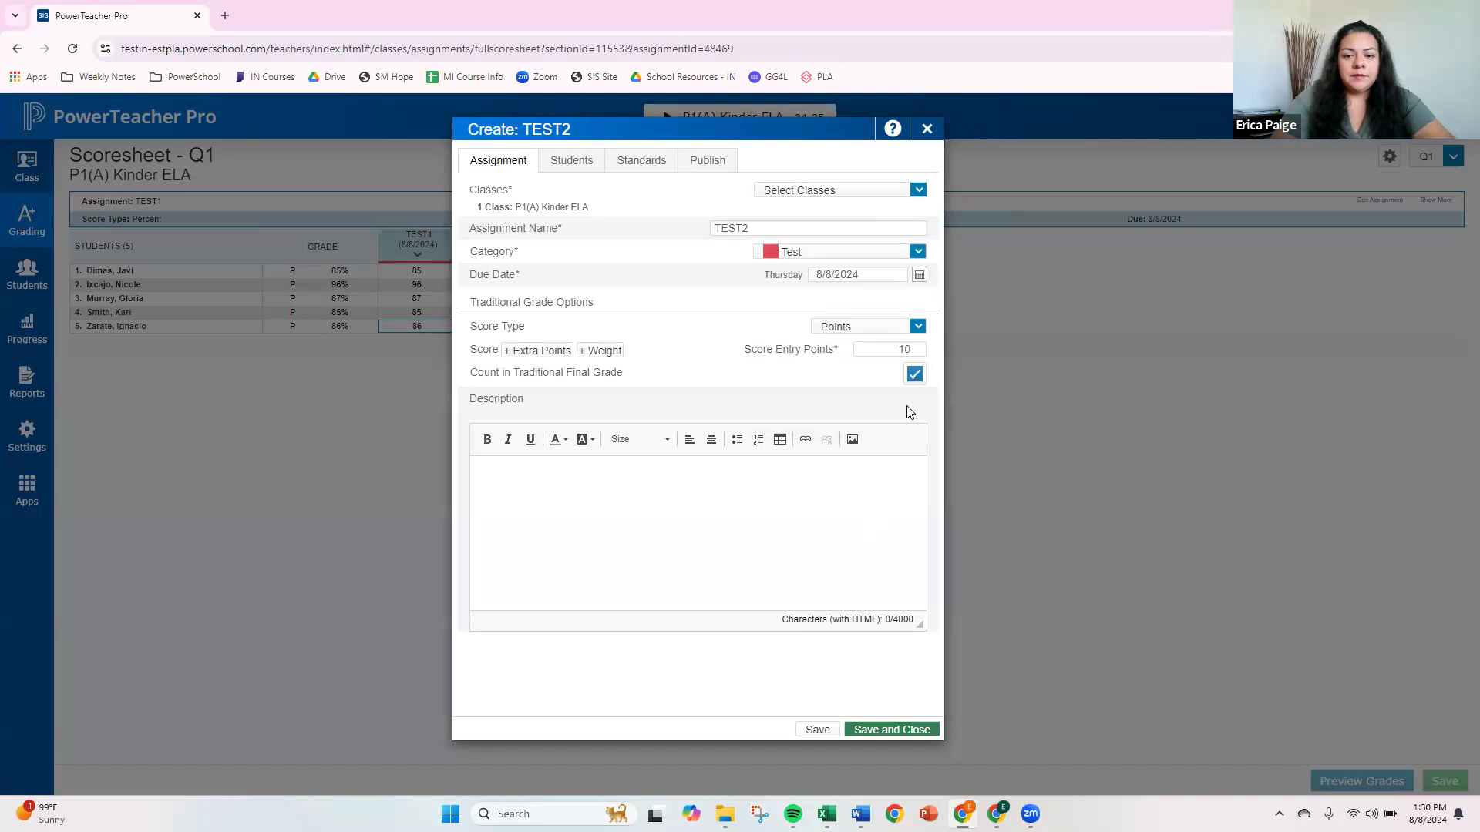
# Set the TEST2 assignment's score entry points to 100, then save and close it.
pyautogui.click(917, 351)
pyautogui.click(915, 378)
pyautogui.click(884, 730)
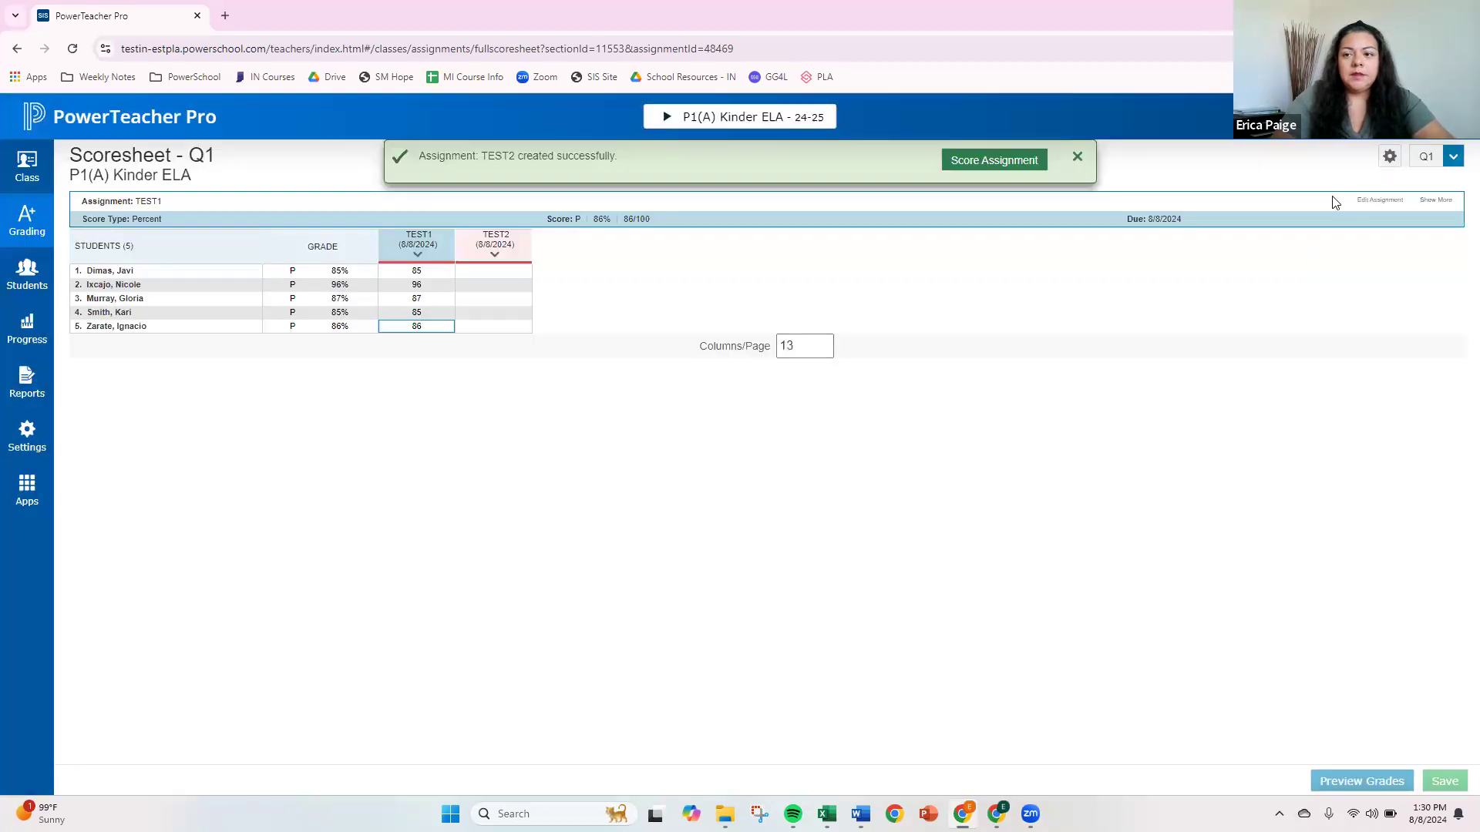
# Start another assignment for P1(A) Kinder ELA named TEST3 and assign it to the Test category.
pyautogui.click(1389, 157)
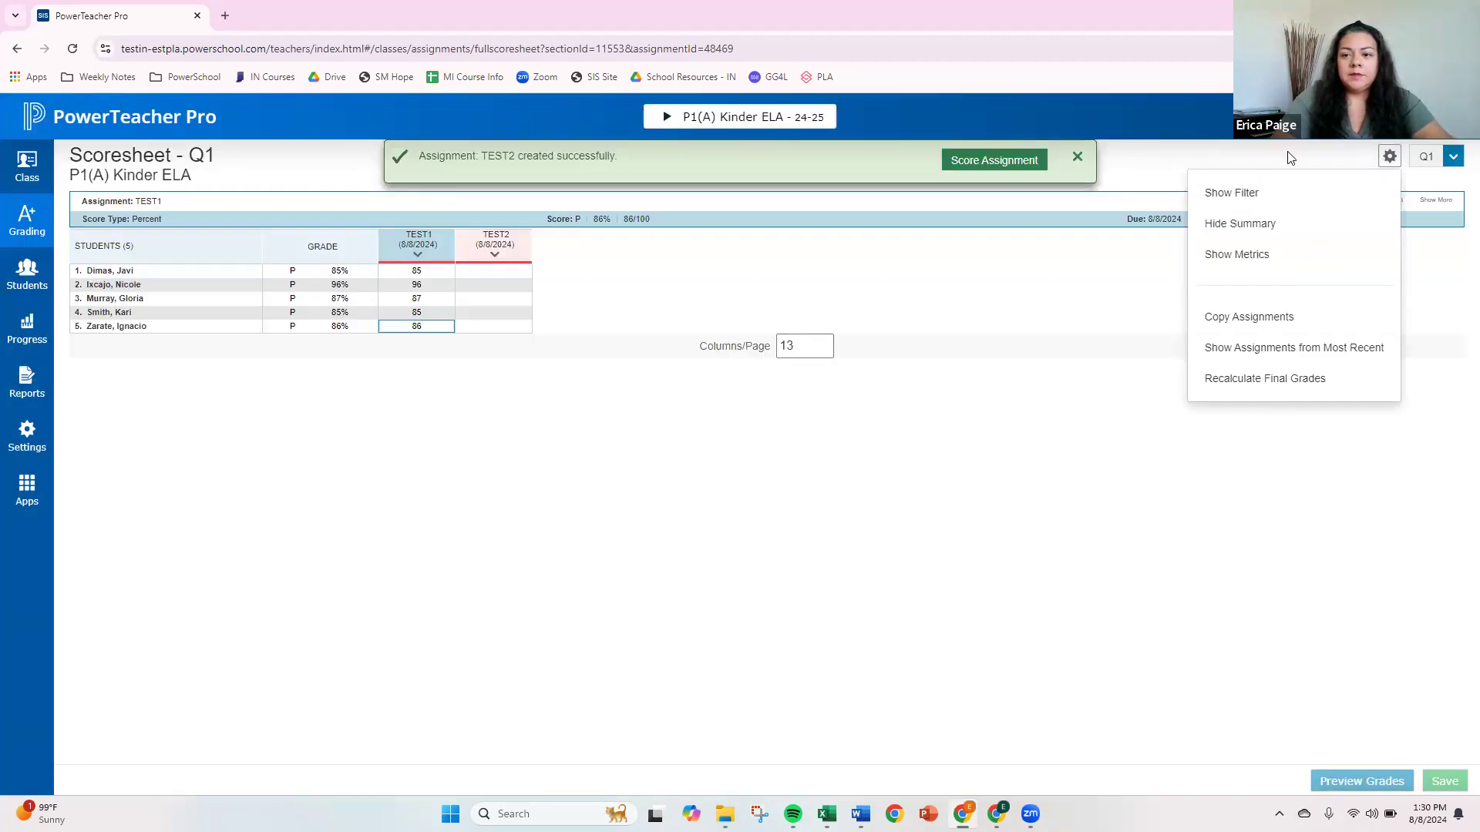
pyautogui.click(1290, 118)
pyautogui.click(1291, 175)
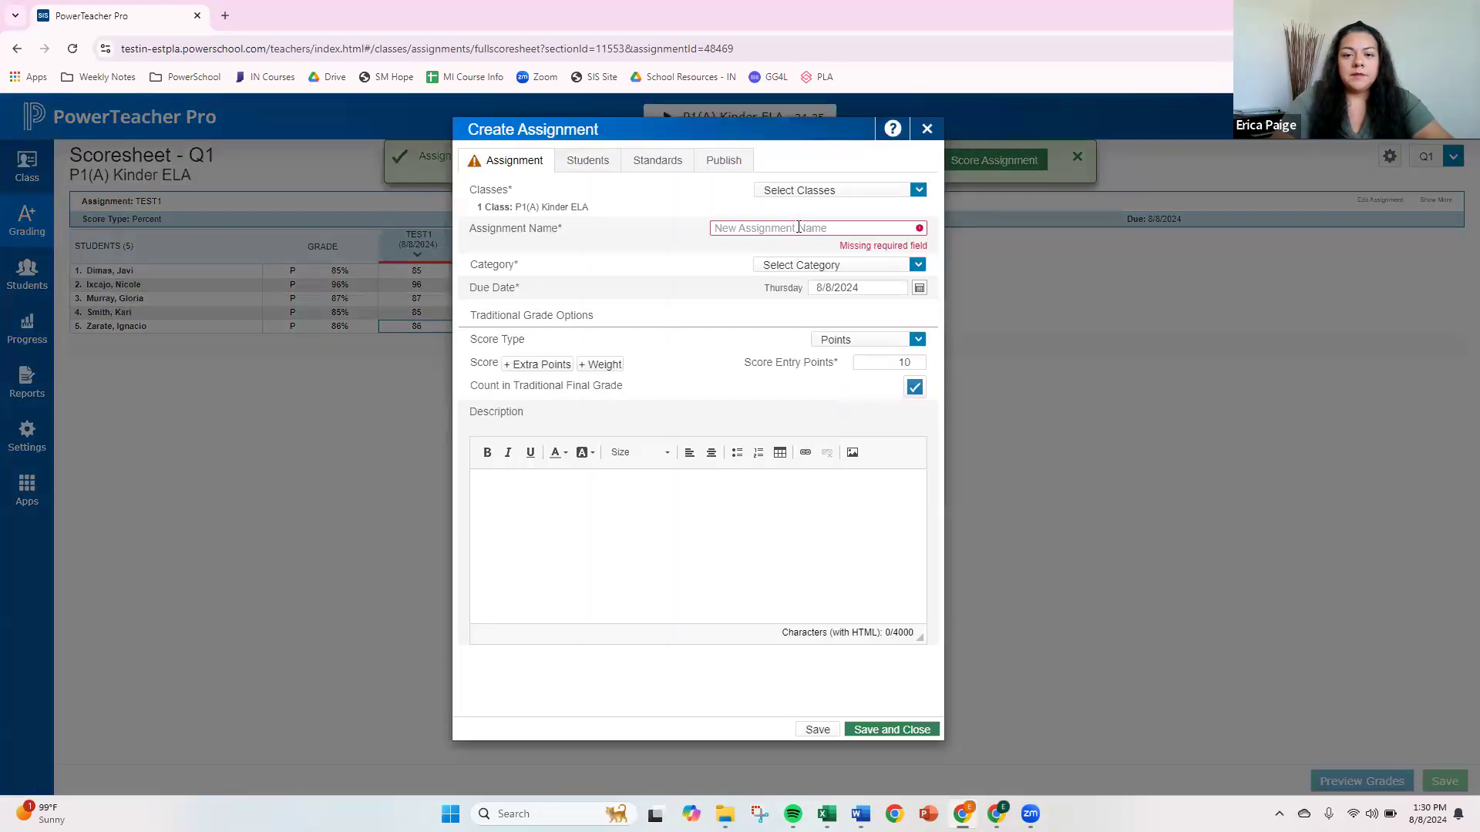
pyautogui.click(798, 227)
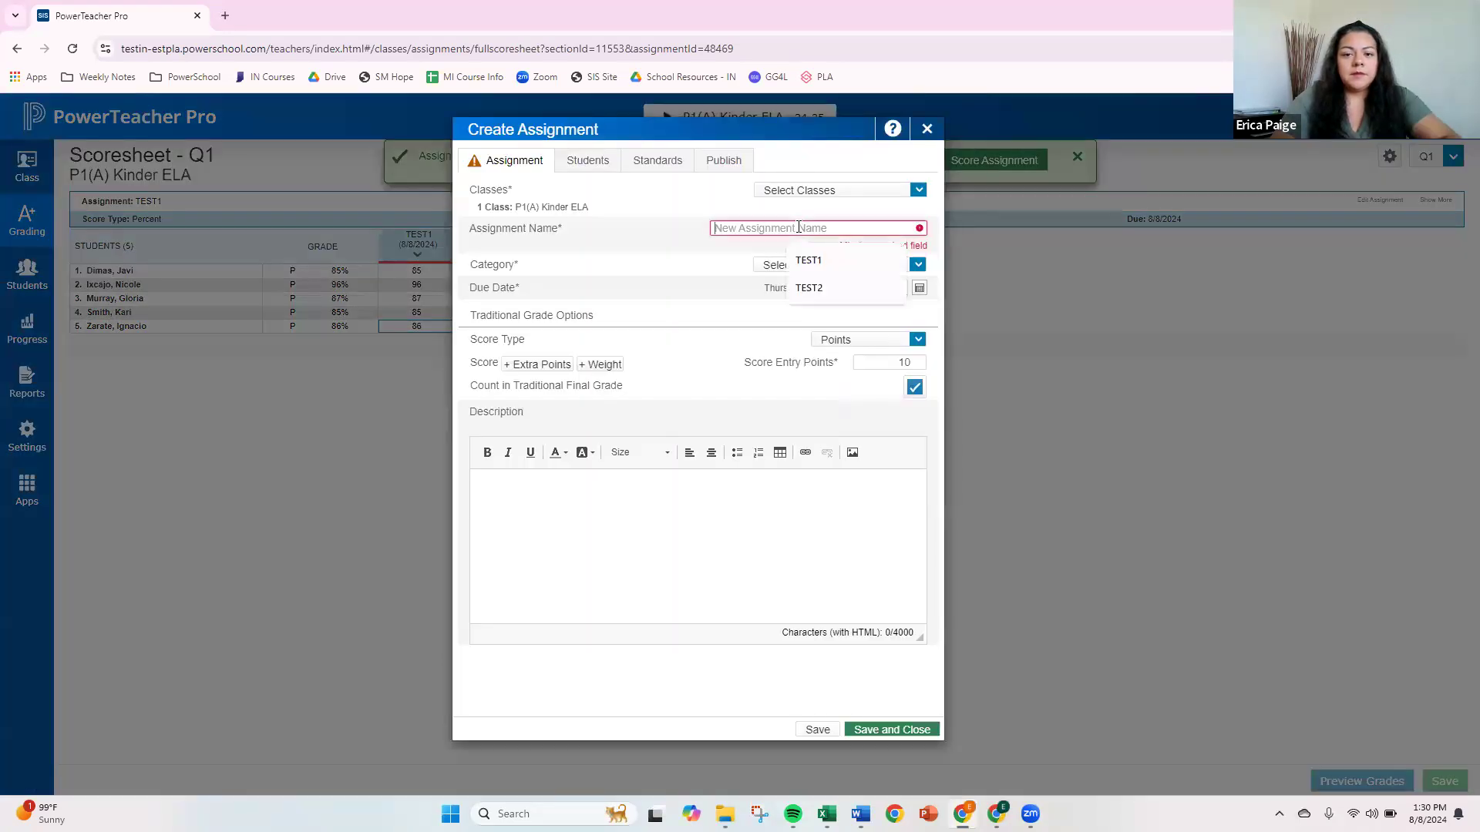
pyautogui.write('TES')
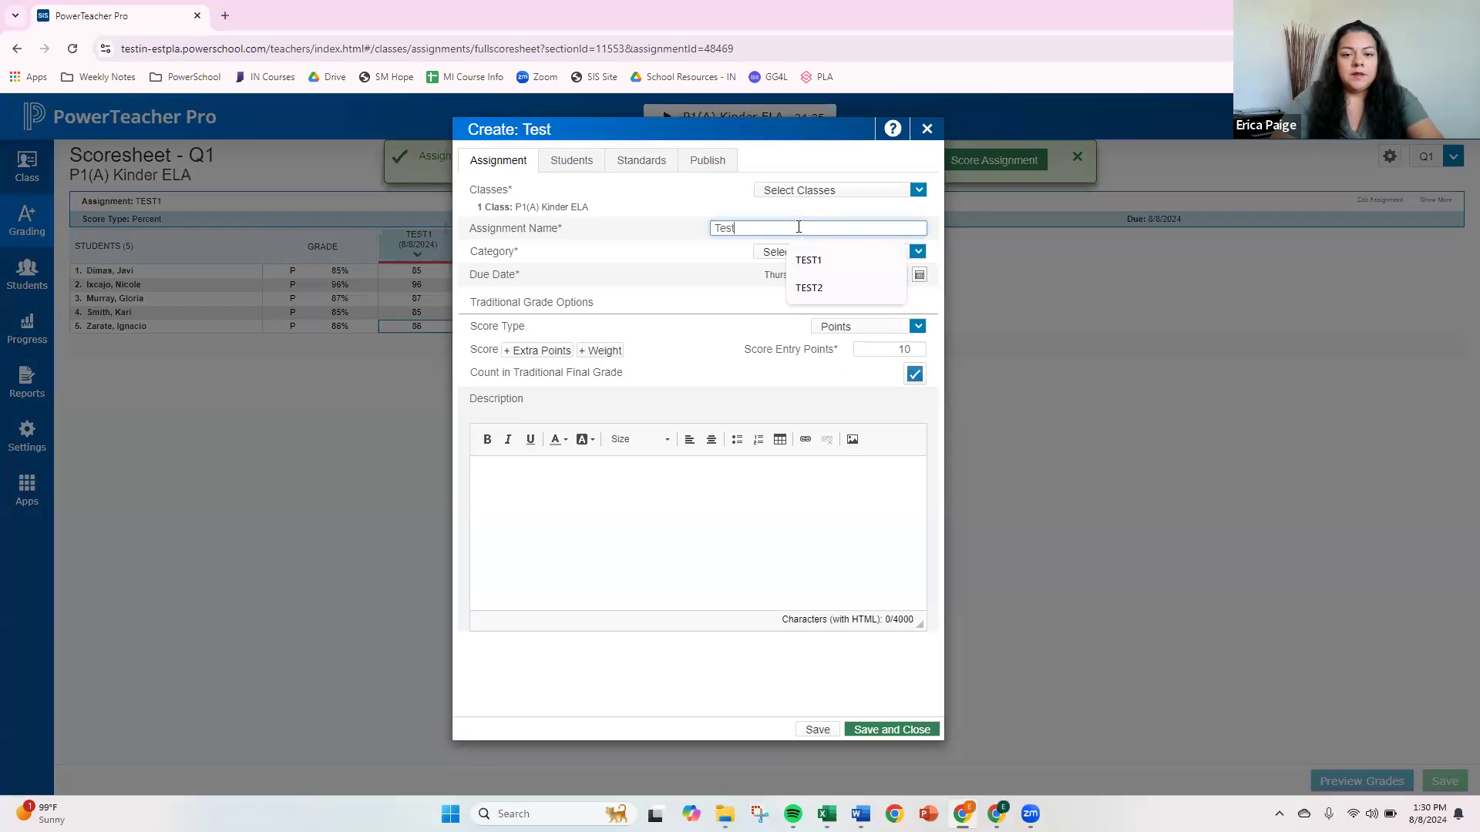
pyautogui.press('BackSpace')
pyautogui.write('ST3')
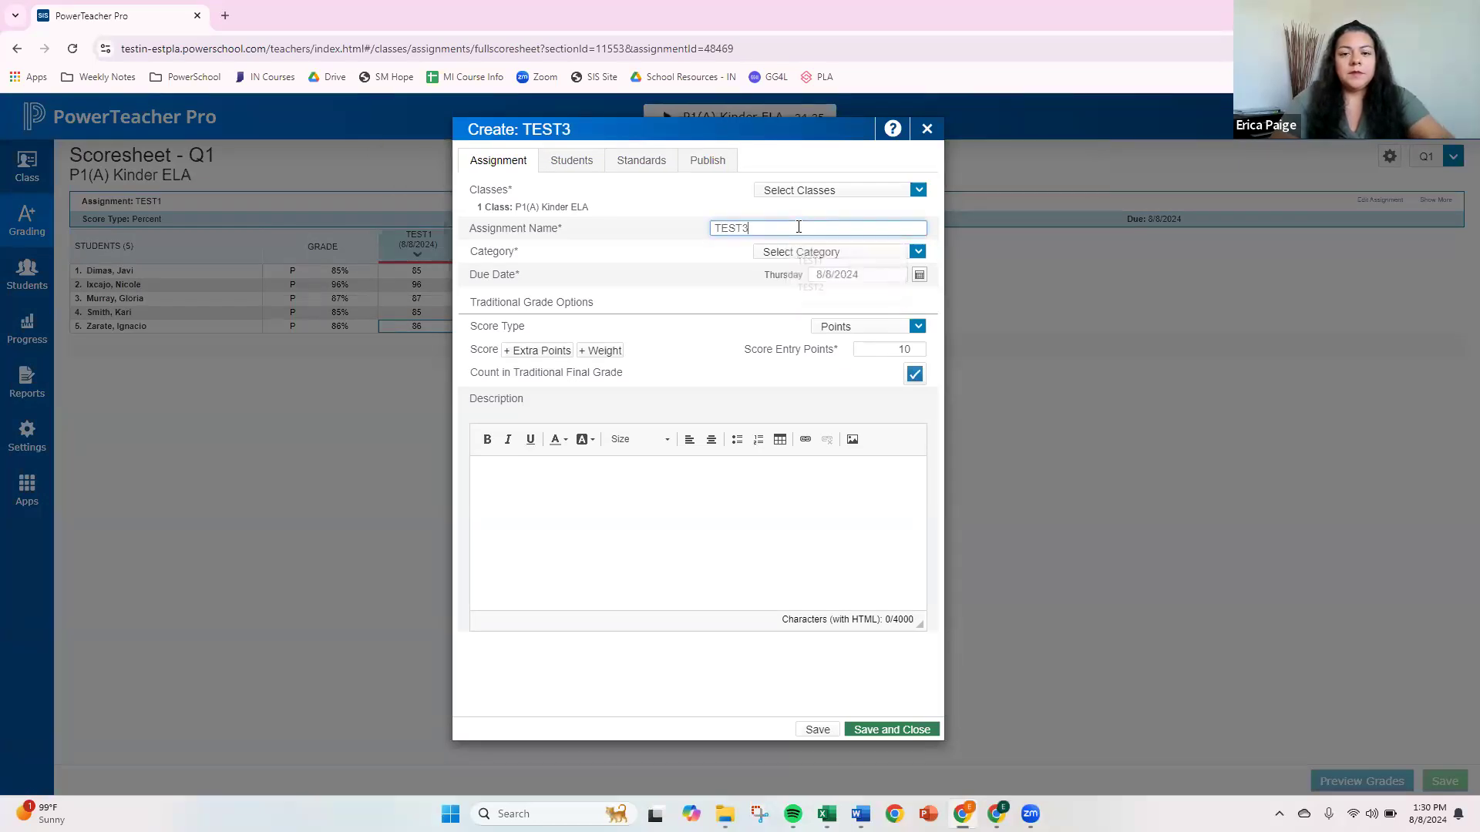
pyautogui.click(816, 252)
pyautogui.click(799, 344)
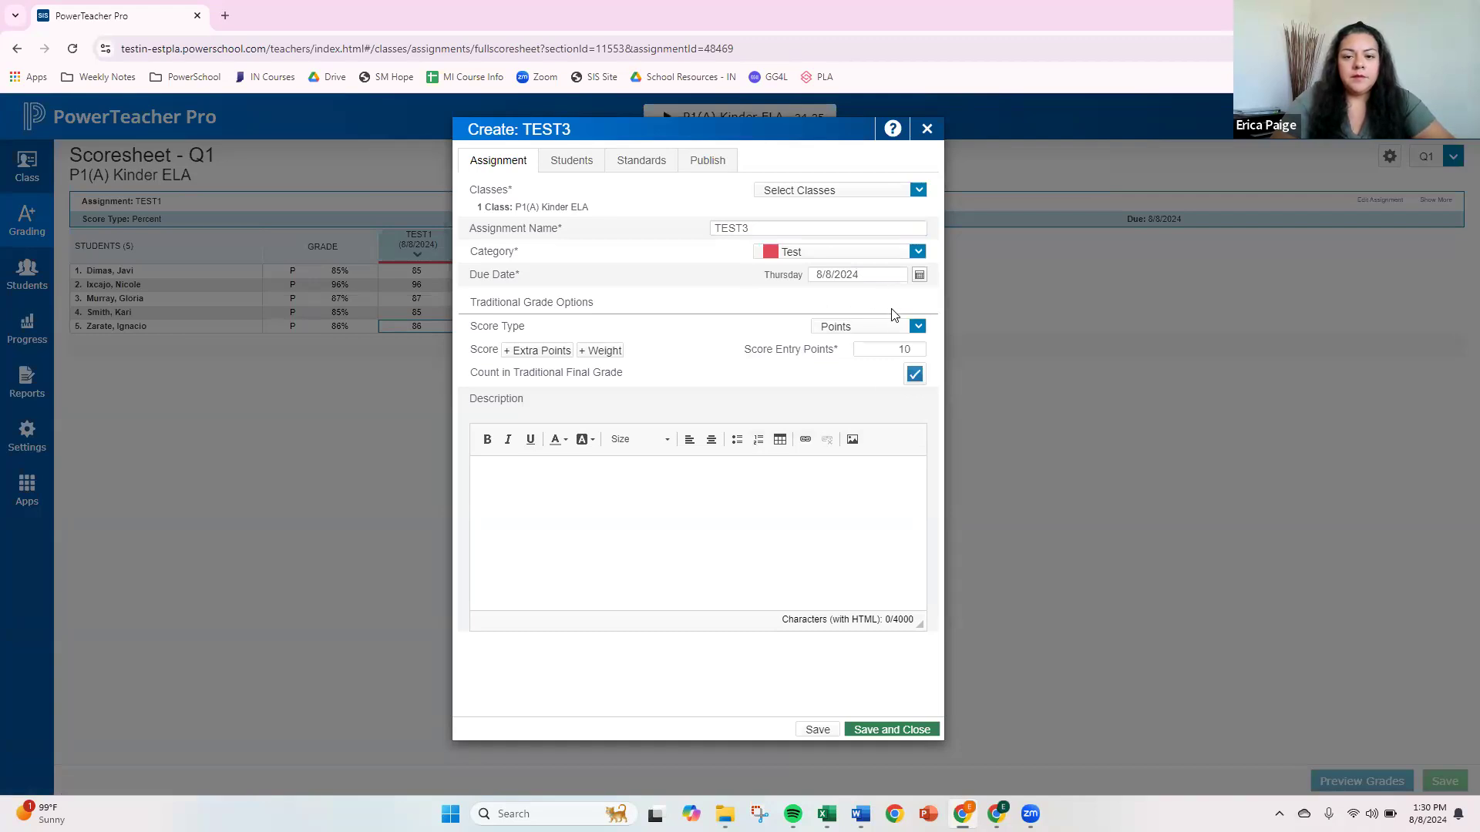
# Set the TEST3 assignment's score entry points to 100, then save and close it.
pyautogui.click(910, 343)
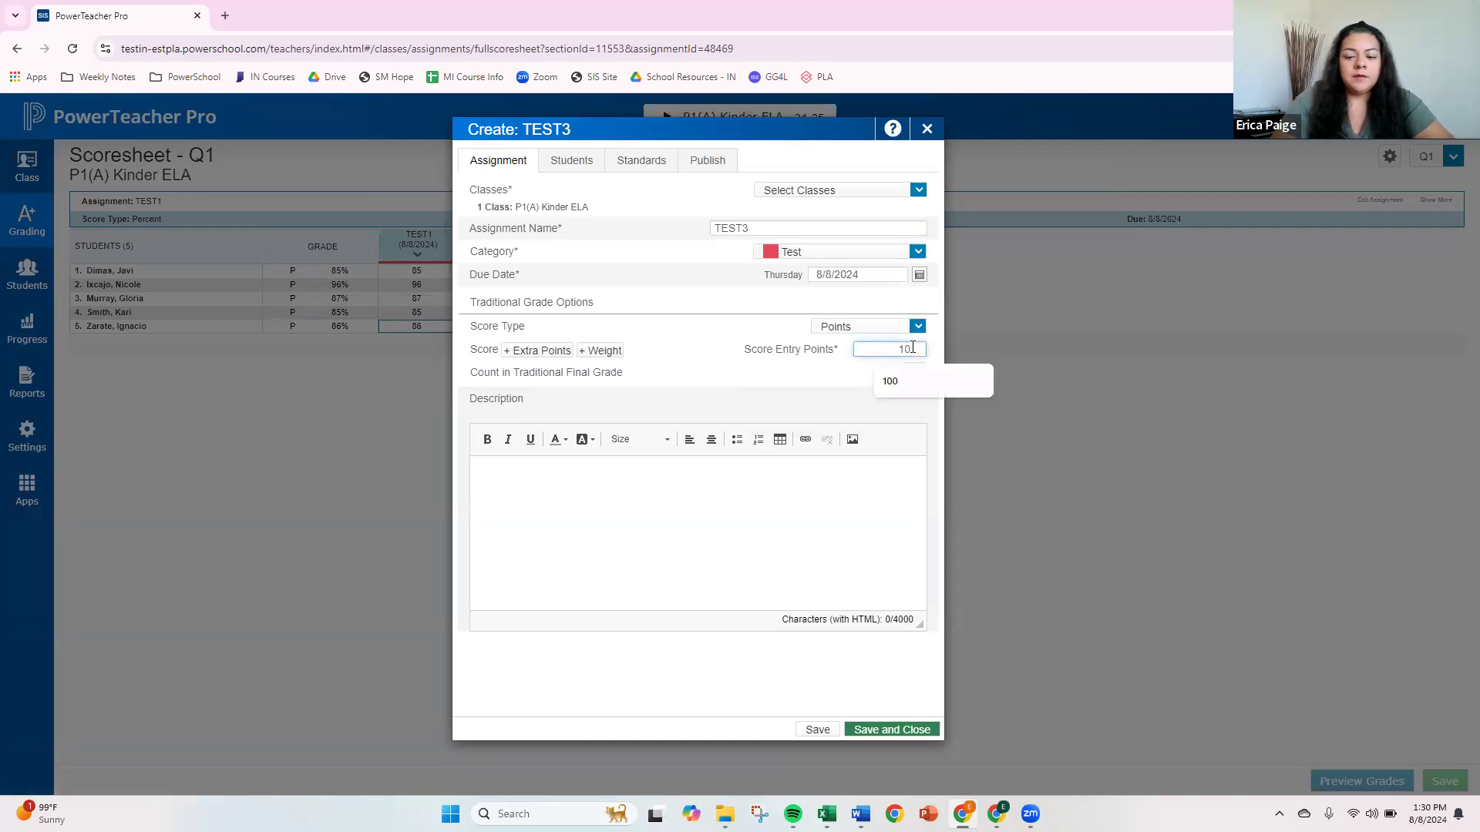
pyautogui.click(915, 379)
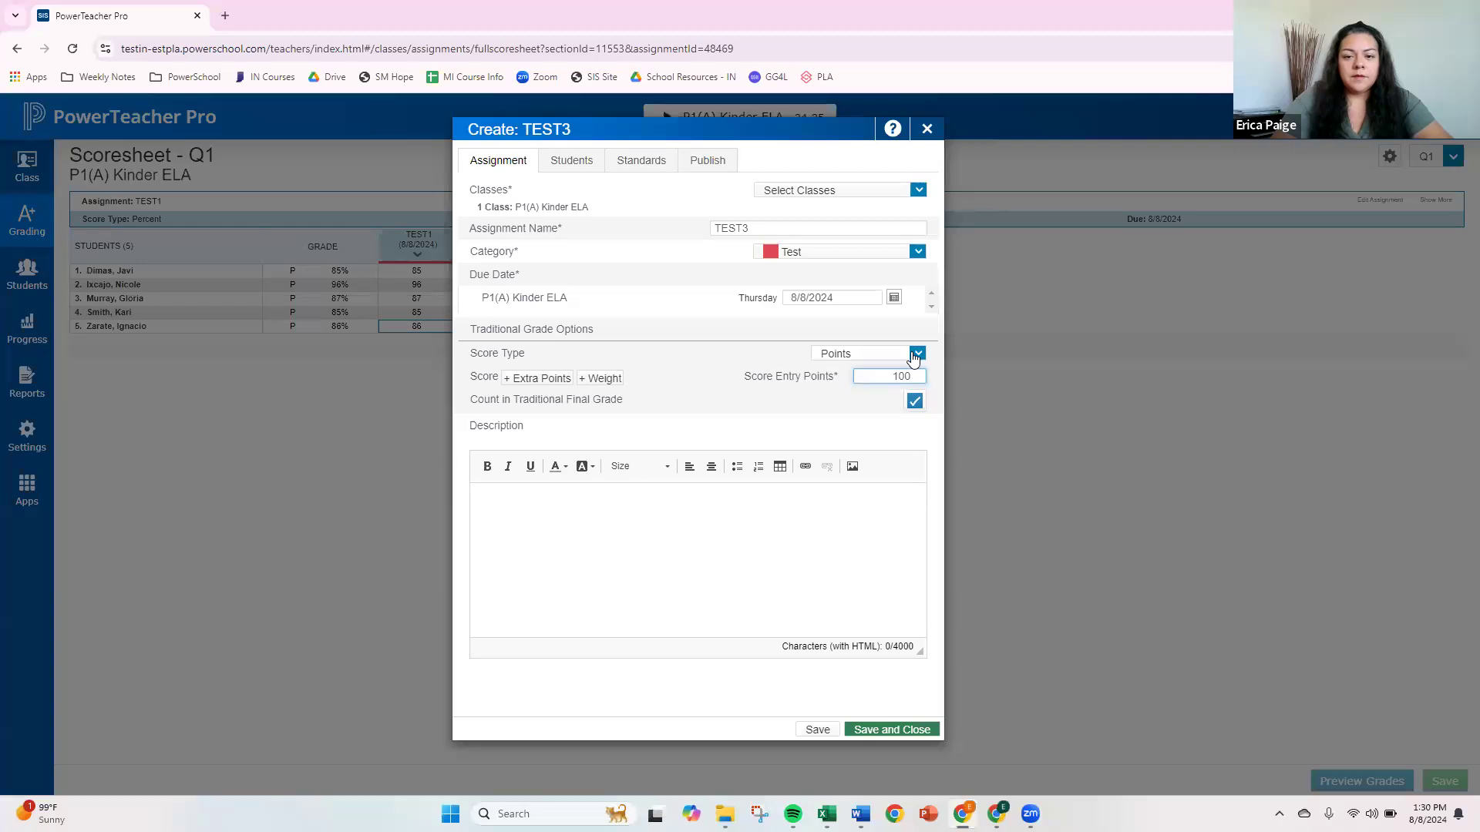
pyautogui.click(885, 729)
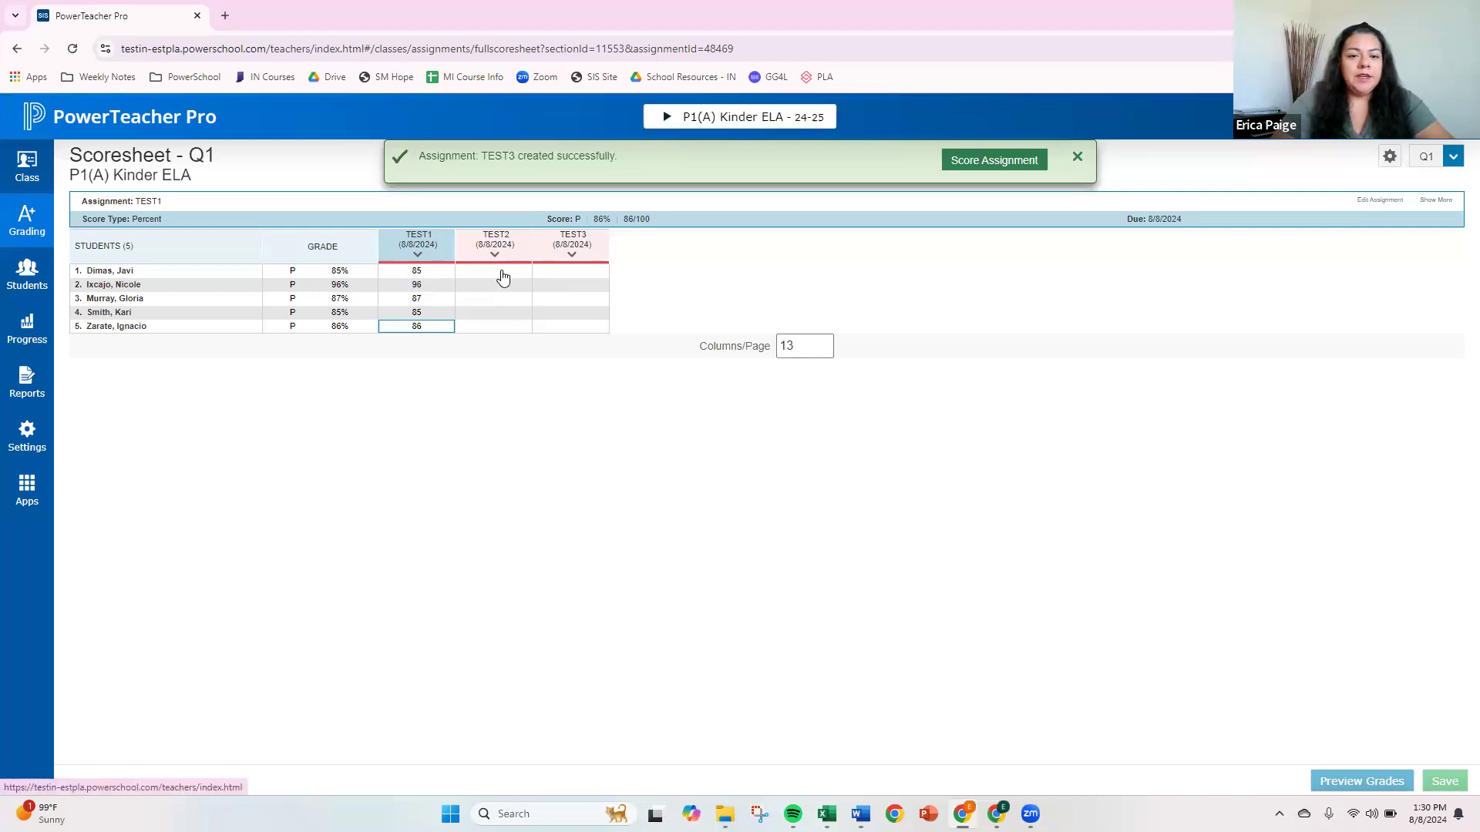
# Enter a TEST2 score of 100 for the first student and fill it down to all the other students.
pyautogui.click(503, 277)
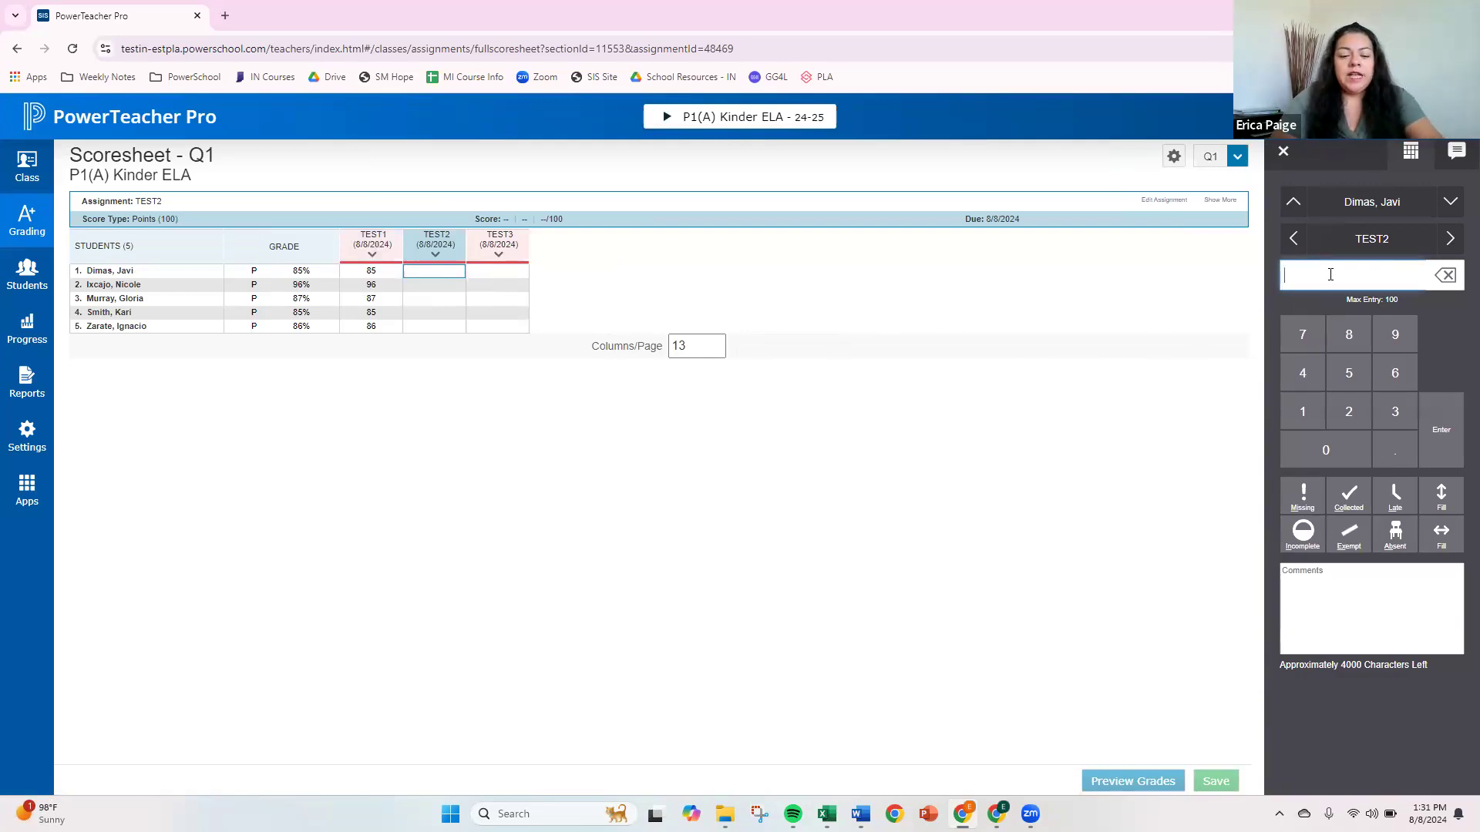
pyautogui.write('100')
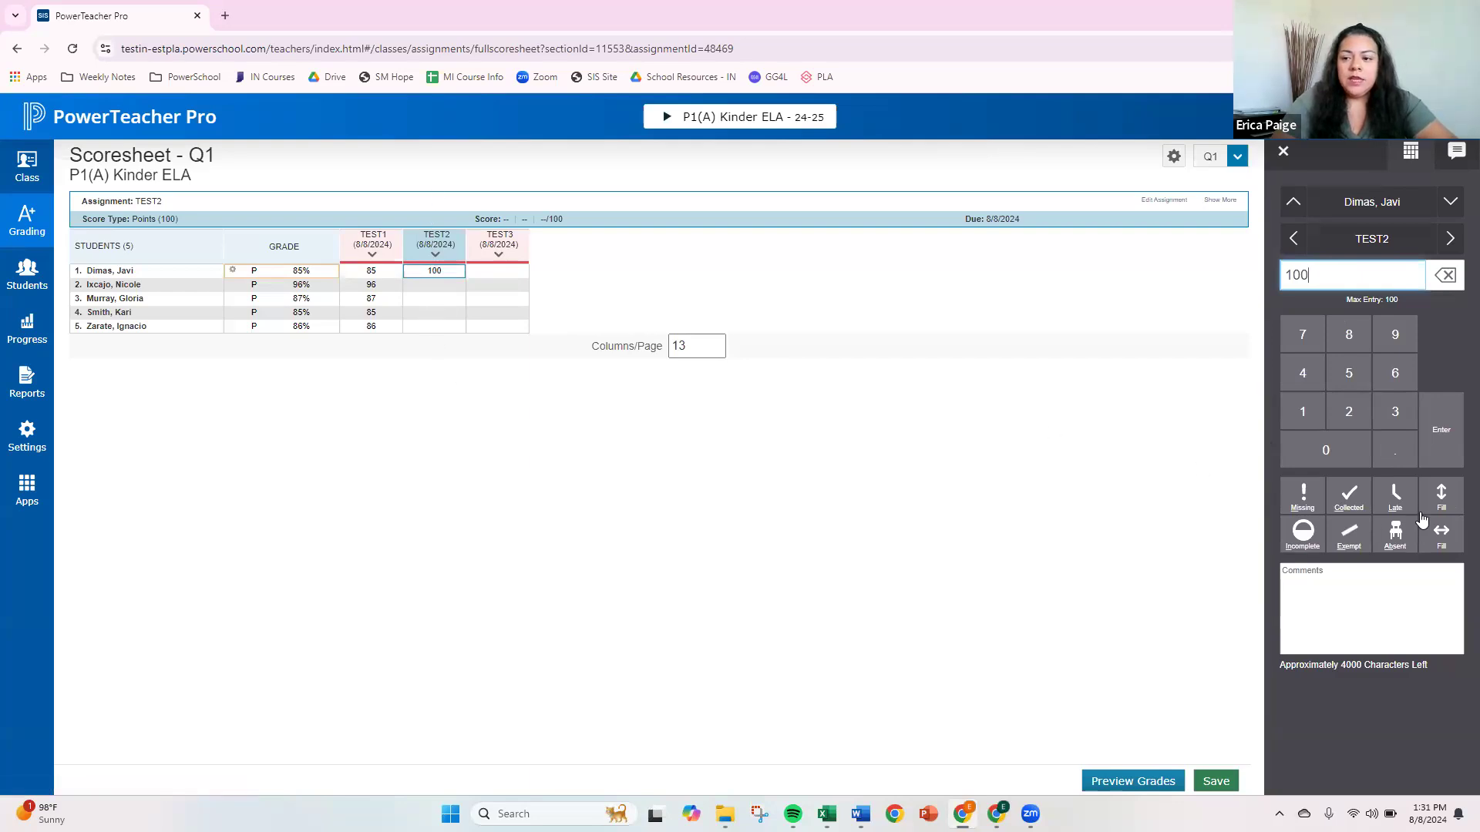
pyautogui.click(1441, 496)
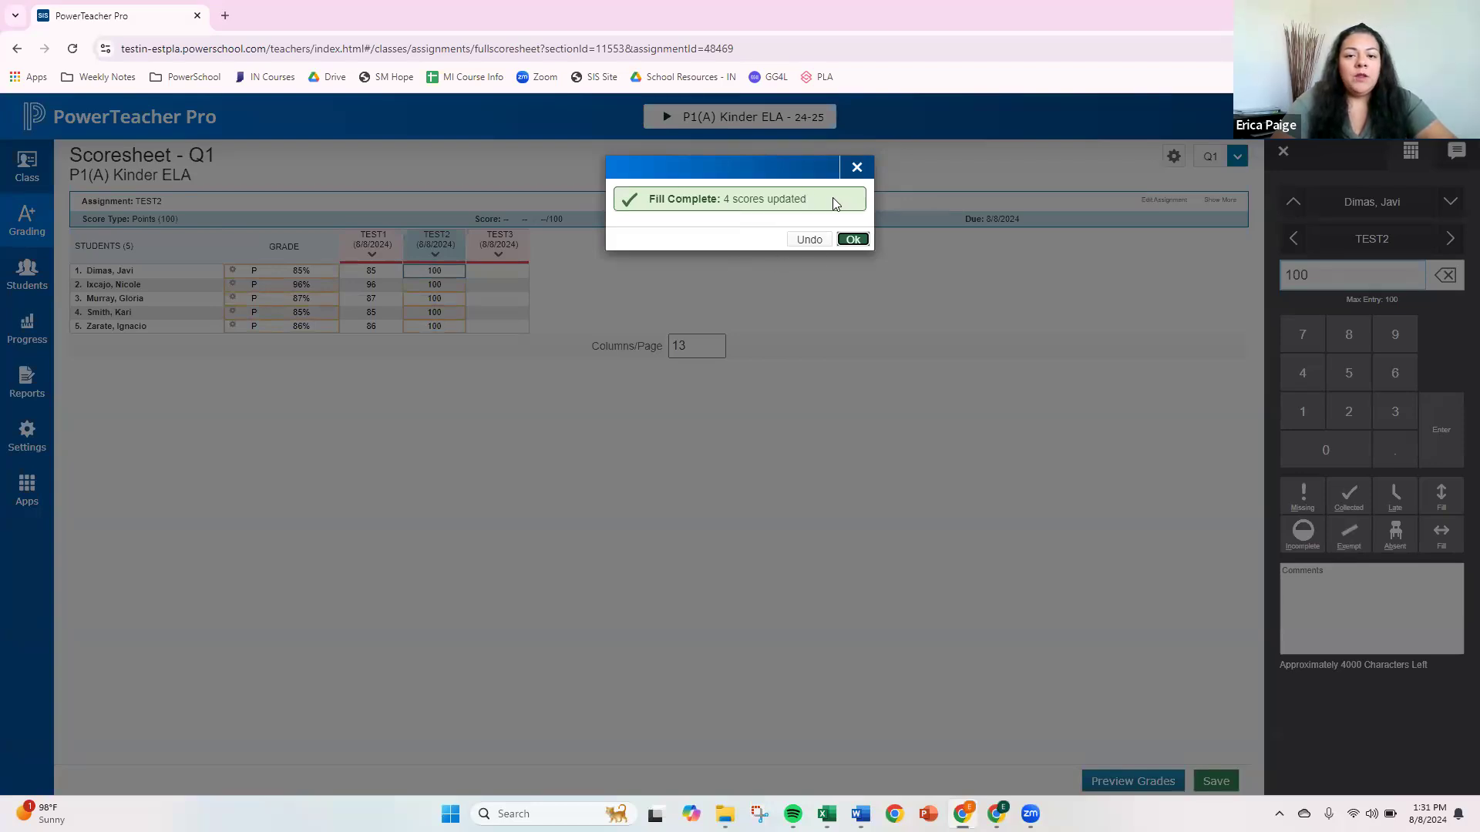
pyautogui.click(853, 239)
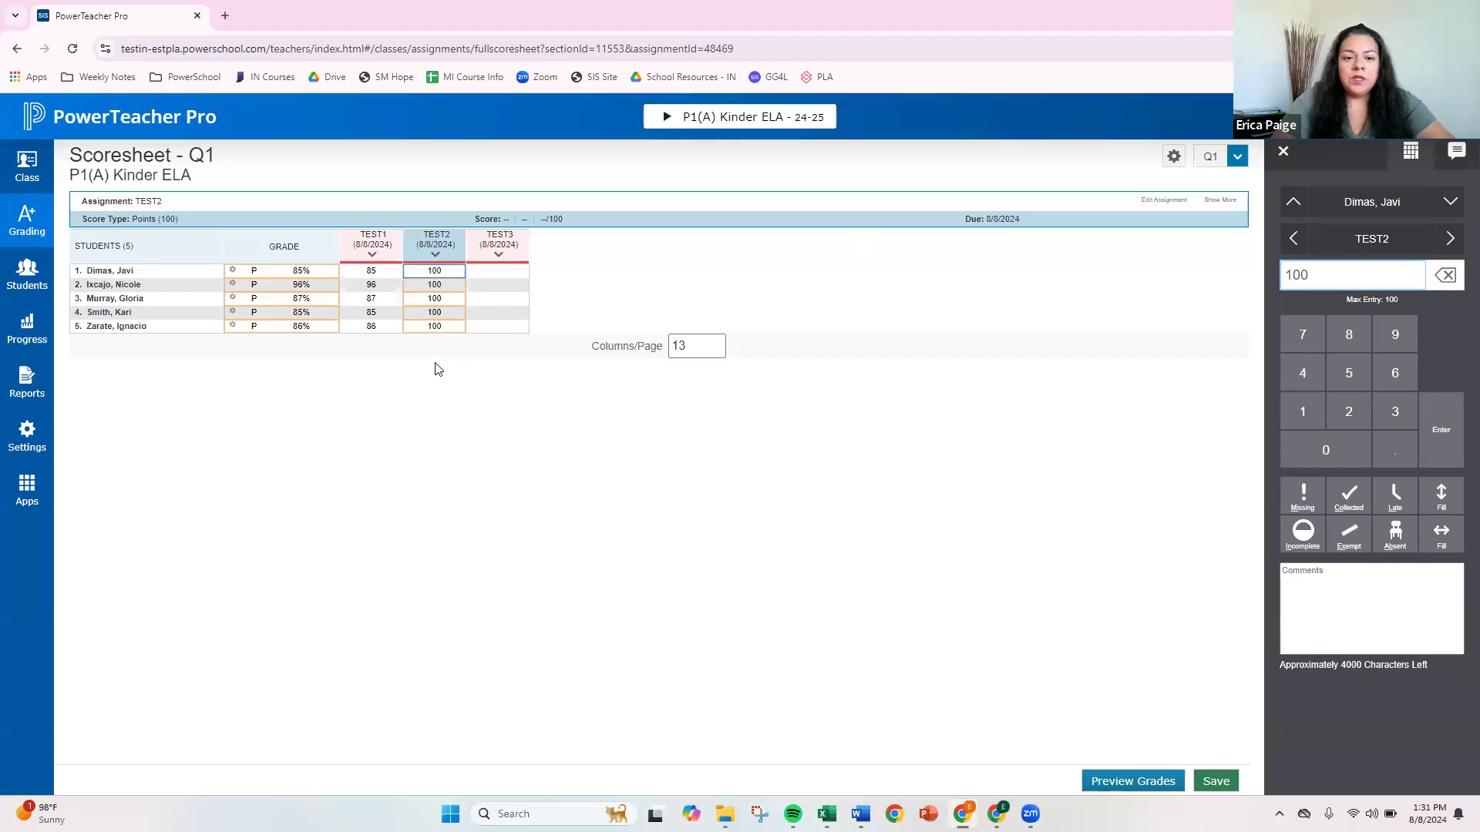
# Change the TEST2 scores to 90 for the third student and 80 for the fifth student.
pyautogui.click(436, 300)
pyautogui.write('90')
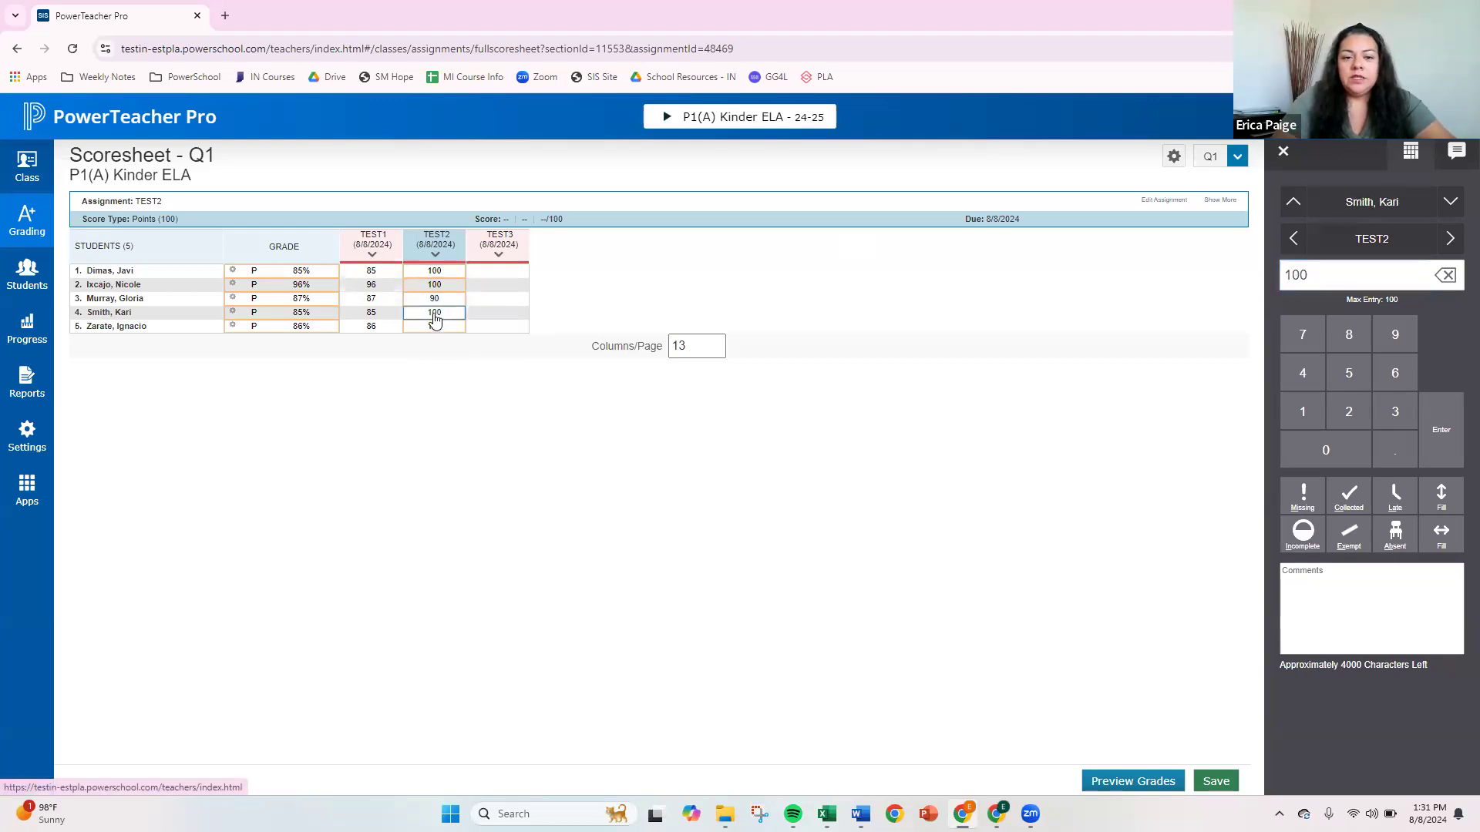
pyautogui.click(431, 328)
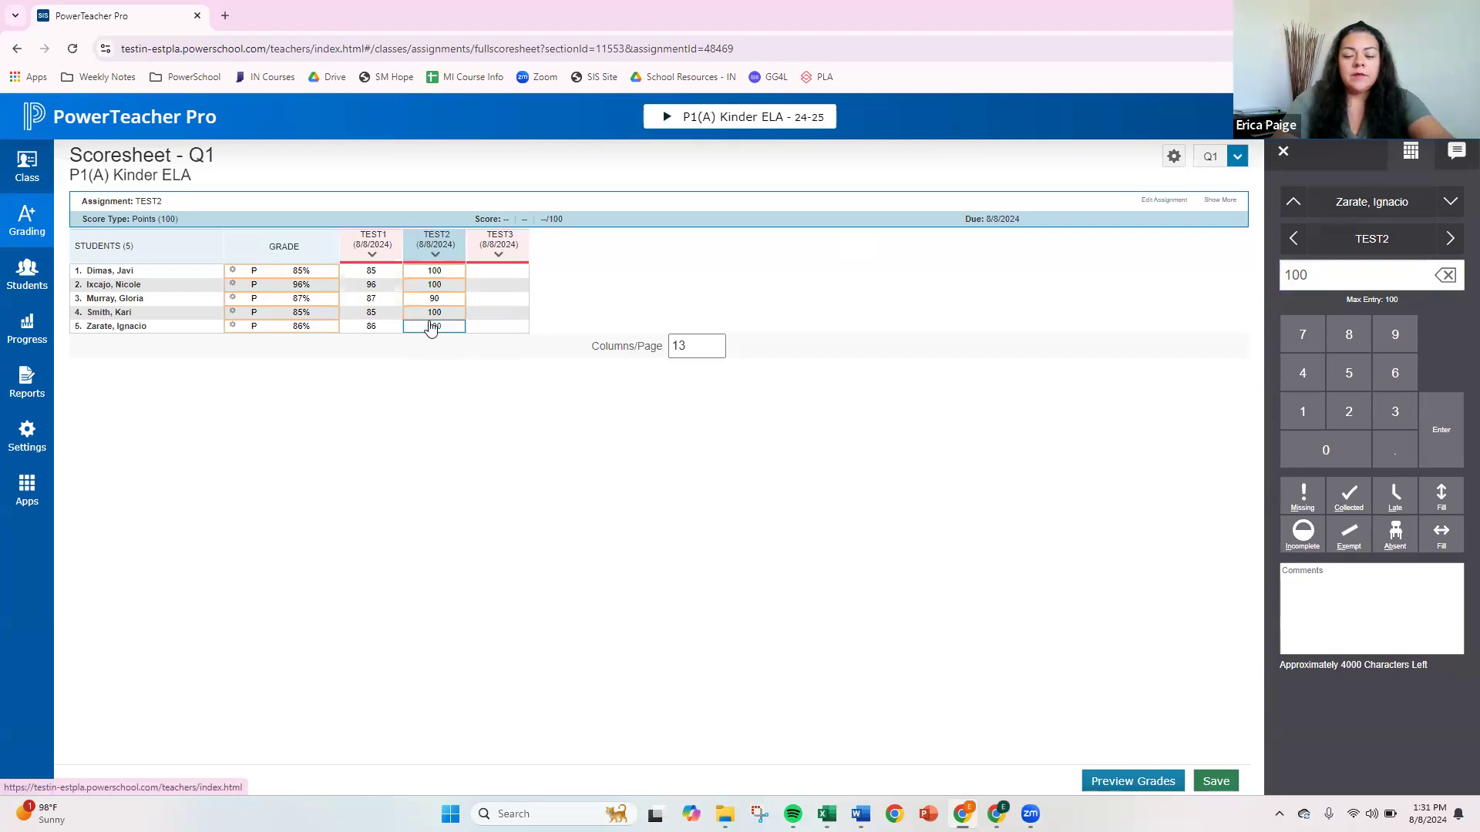
pyautogui.write('80')
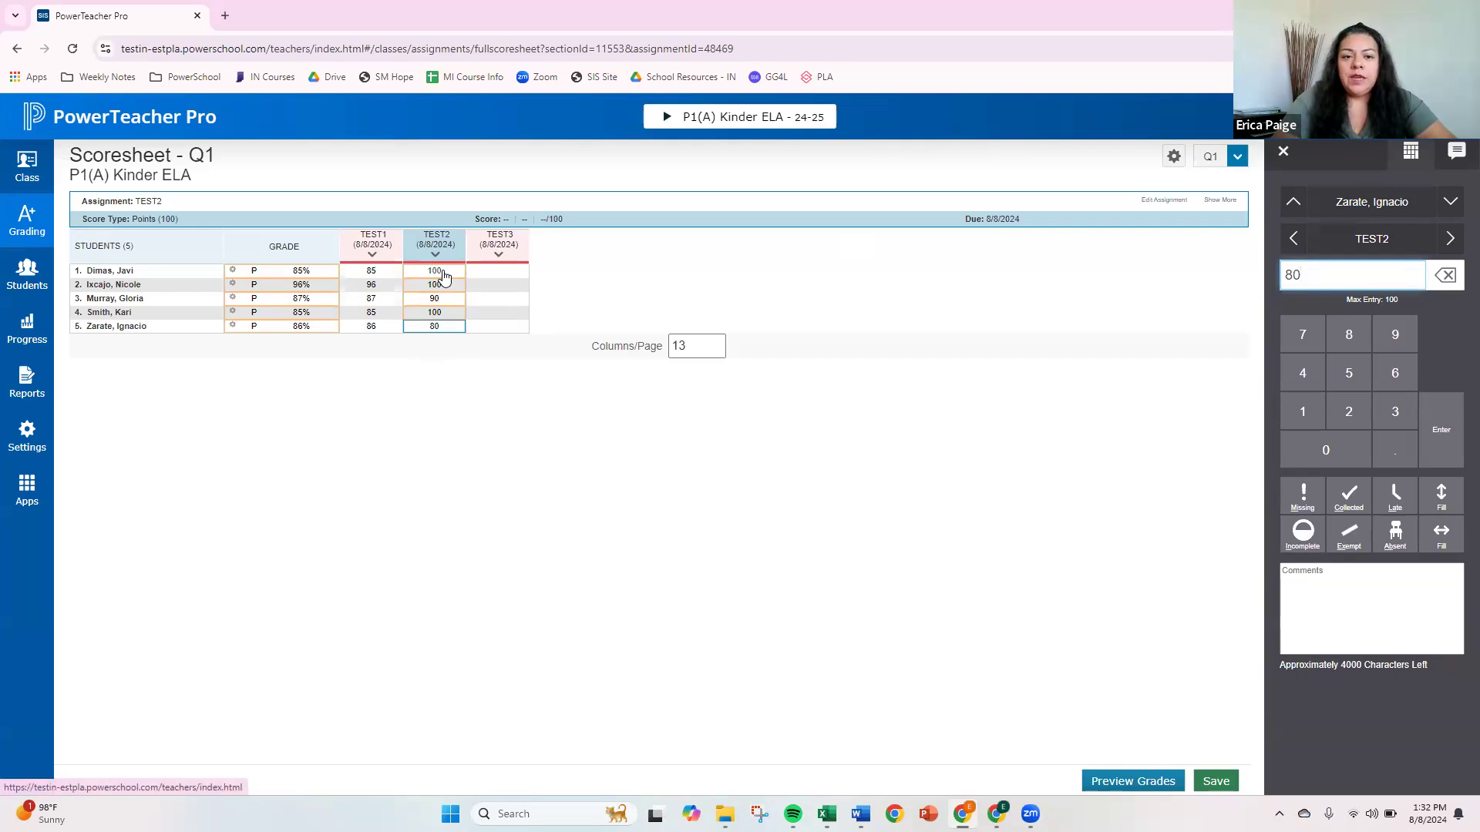
# Clear the first student's TEST2 score and fill that student's TEST1 score across the TEST2 and TEST3 assignments.
pyautogui.click(434, 275)
pyautogui.press('BackSpace')
pyautogui.click(374, 275)
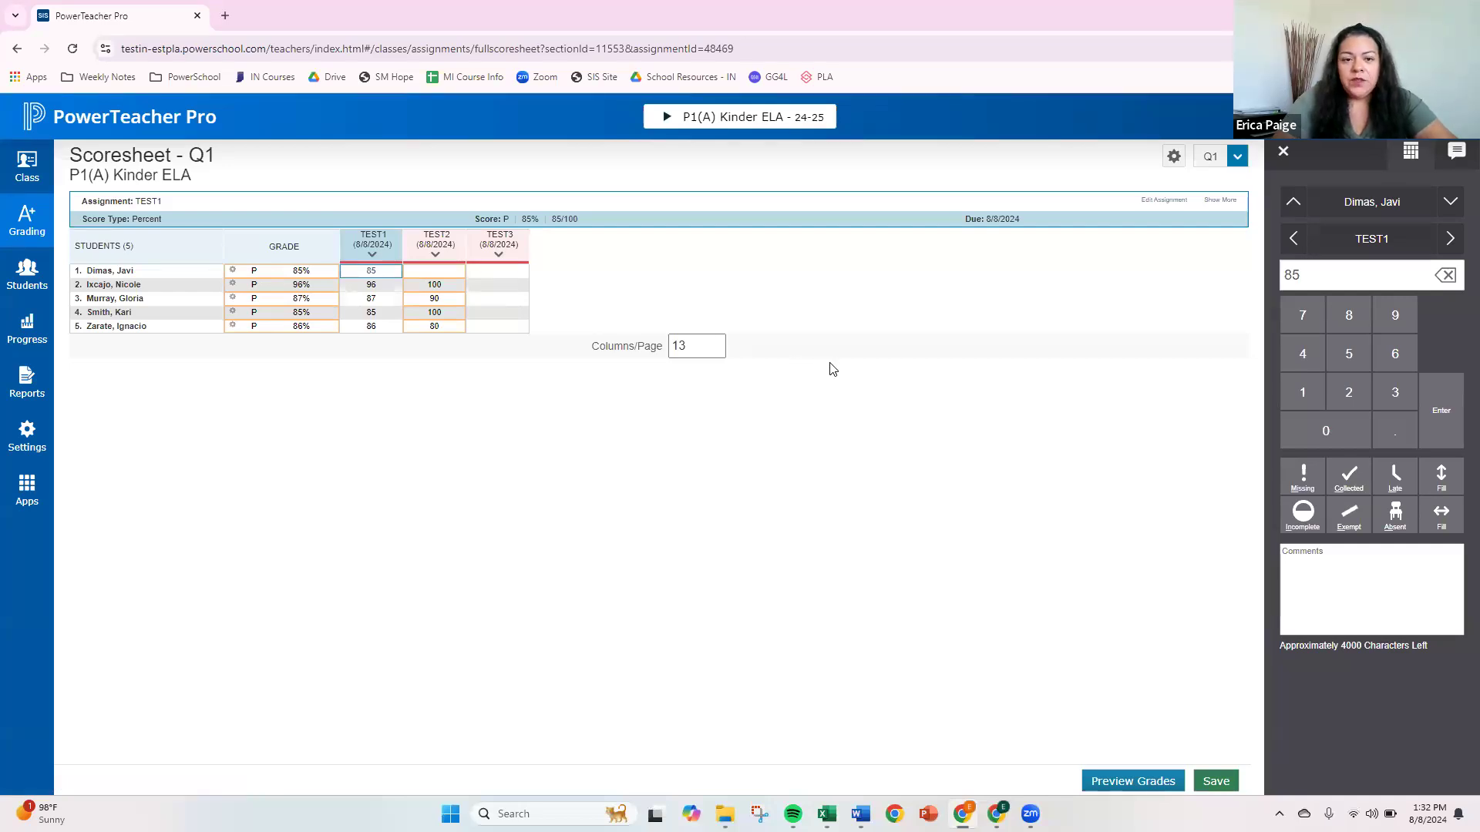
pyautogui.click(1441, 517)
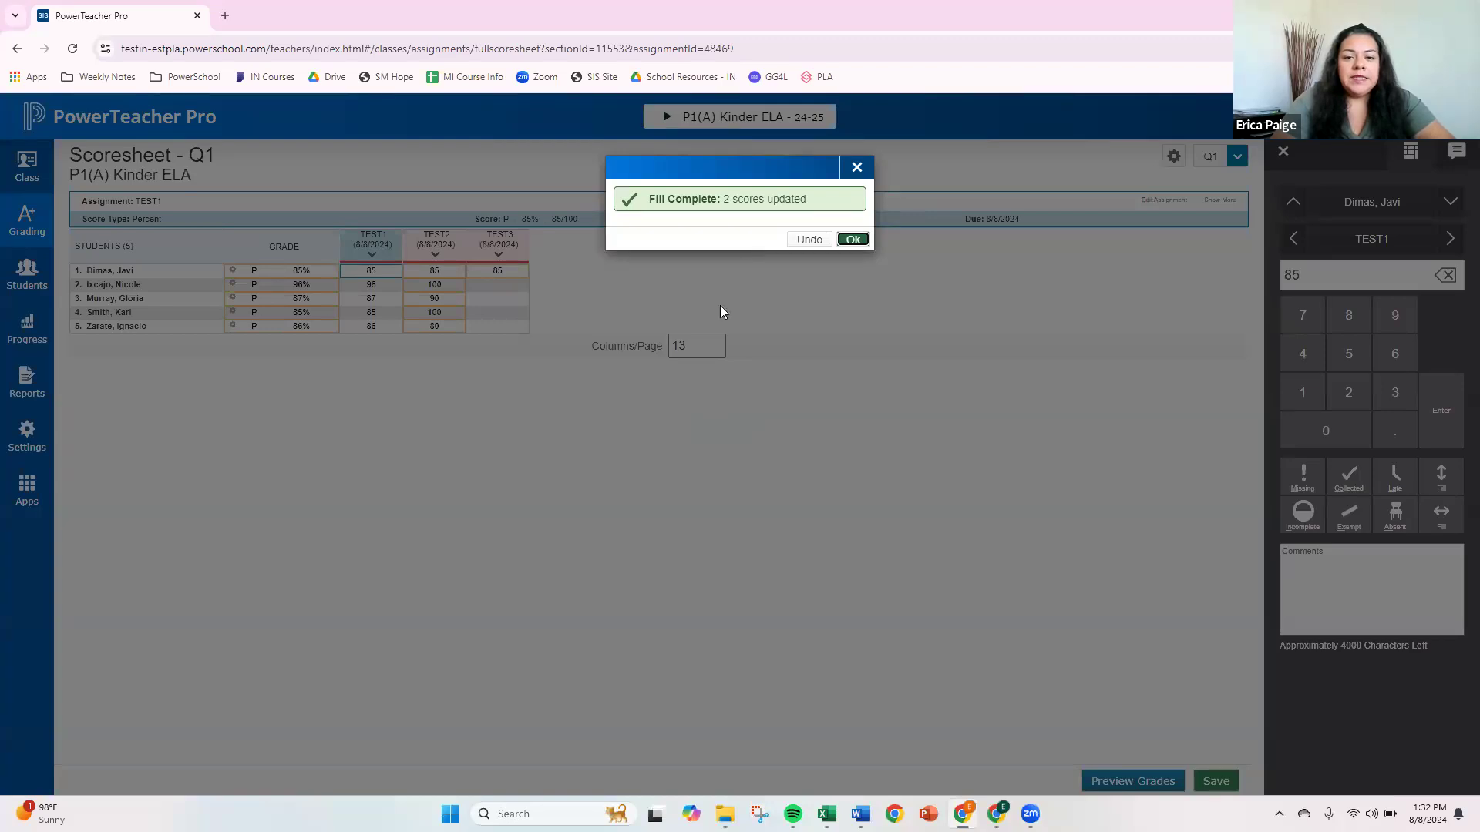
# Fill the first student's TEST3 score of 85 down to all the other students.
pyautogui.click(852, 240)
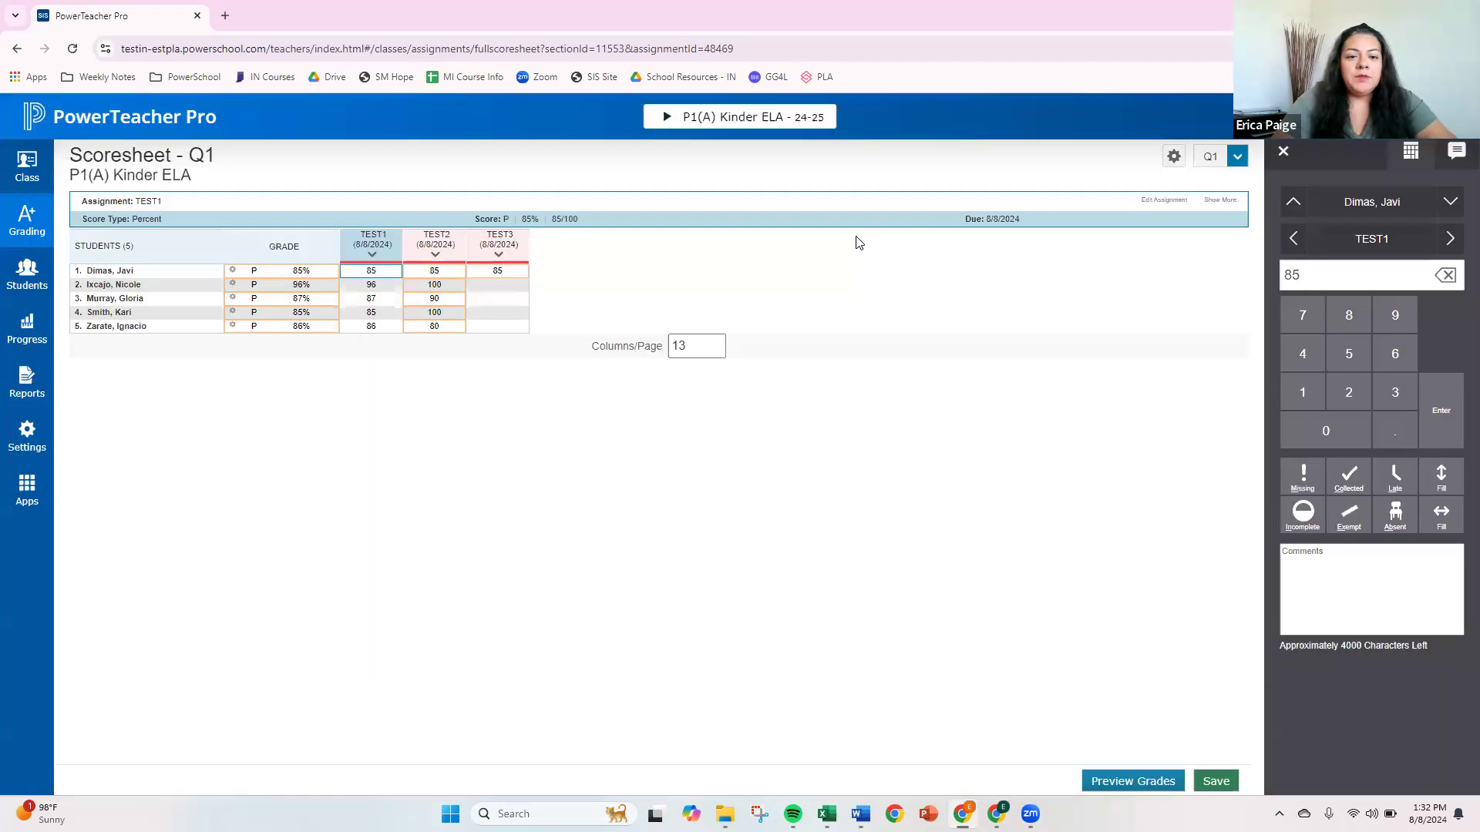
pyautogui.click(514, 277)
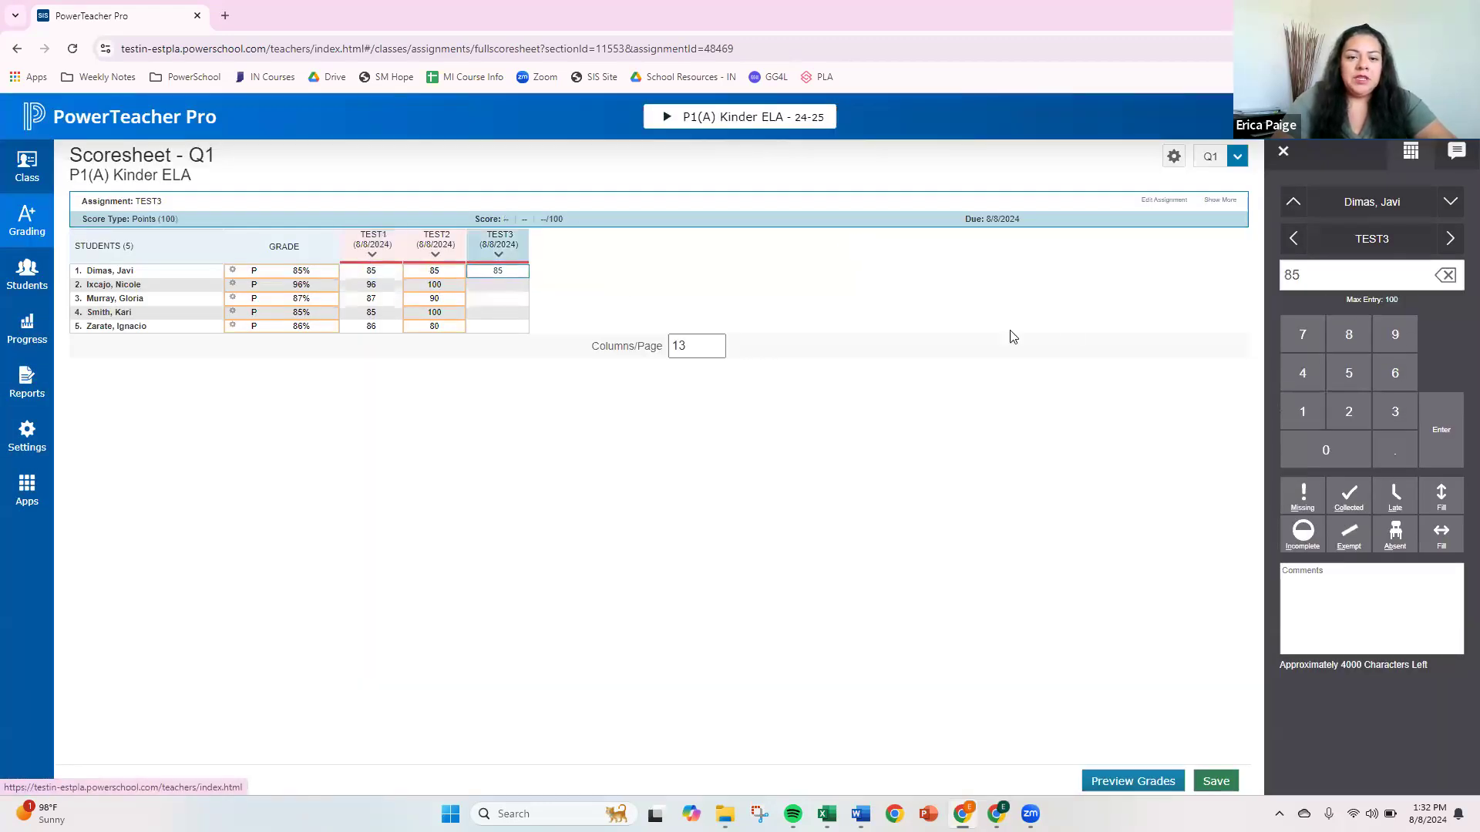
pyautogui.click(1442, 497)
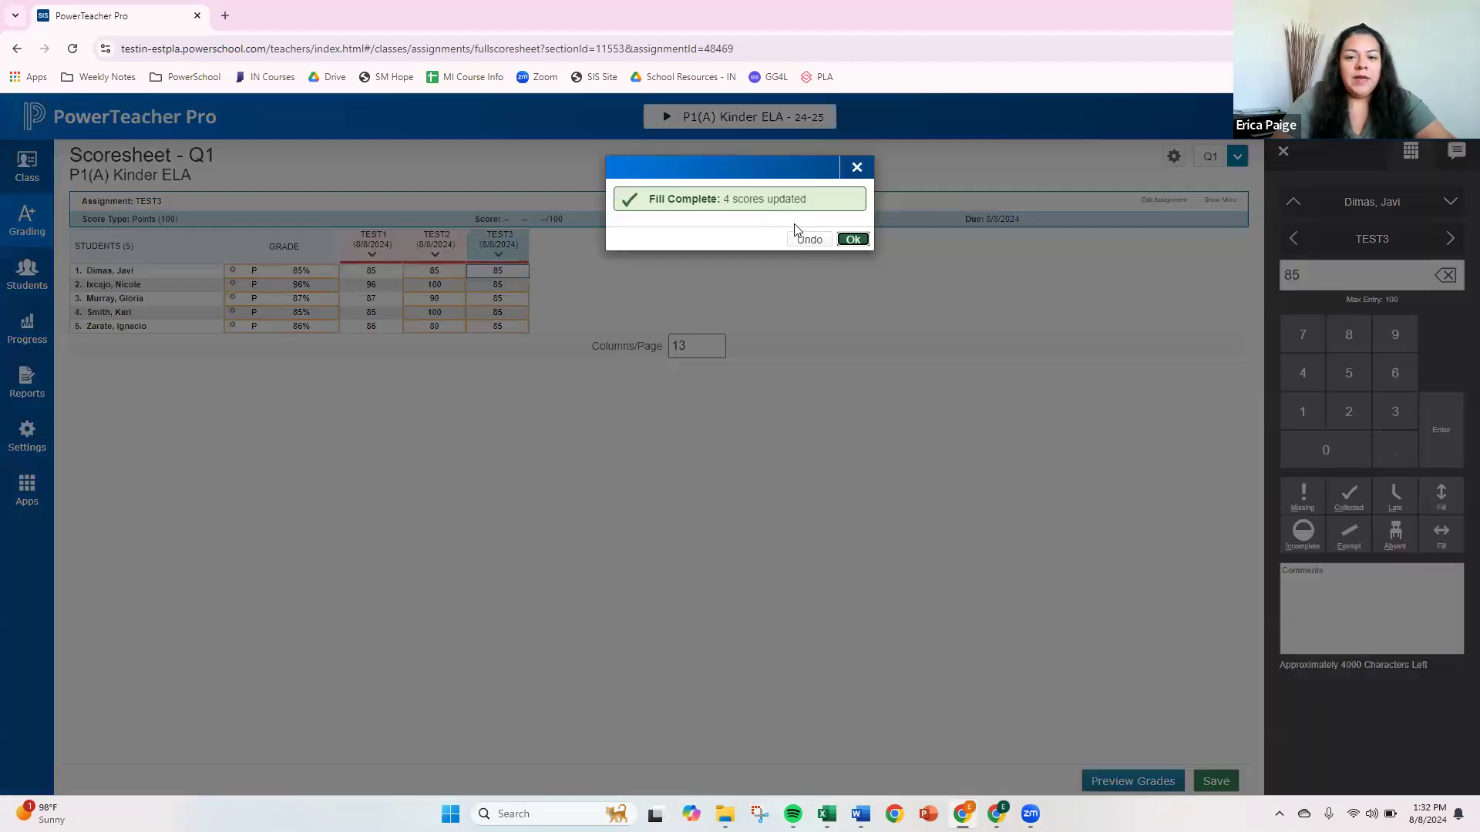
pyautogui.click(854, 239)
# Change the TEST3 scores to 90 for the fourth student and 0 for the second student, then save the scoresheet.
pyautogui.click(491, 314)
pyautogui.write('90')
pyautogui.press('Return')
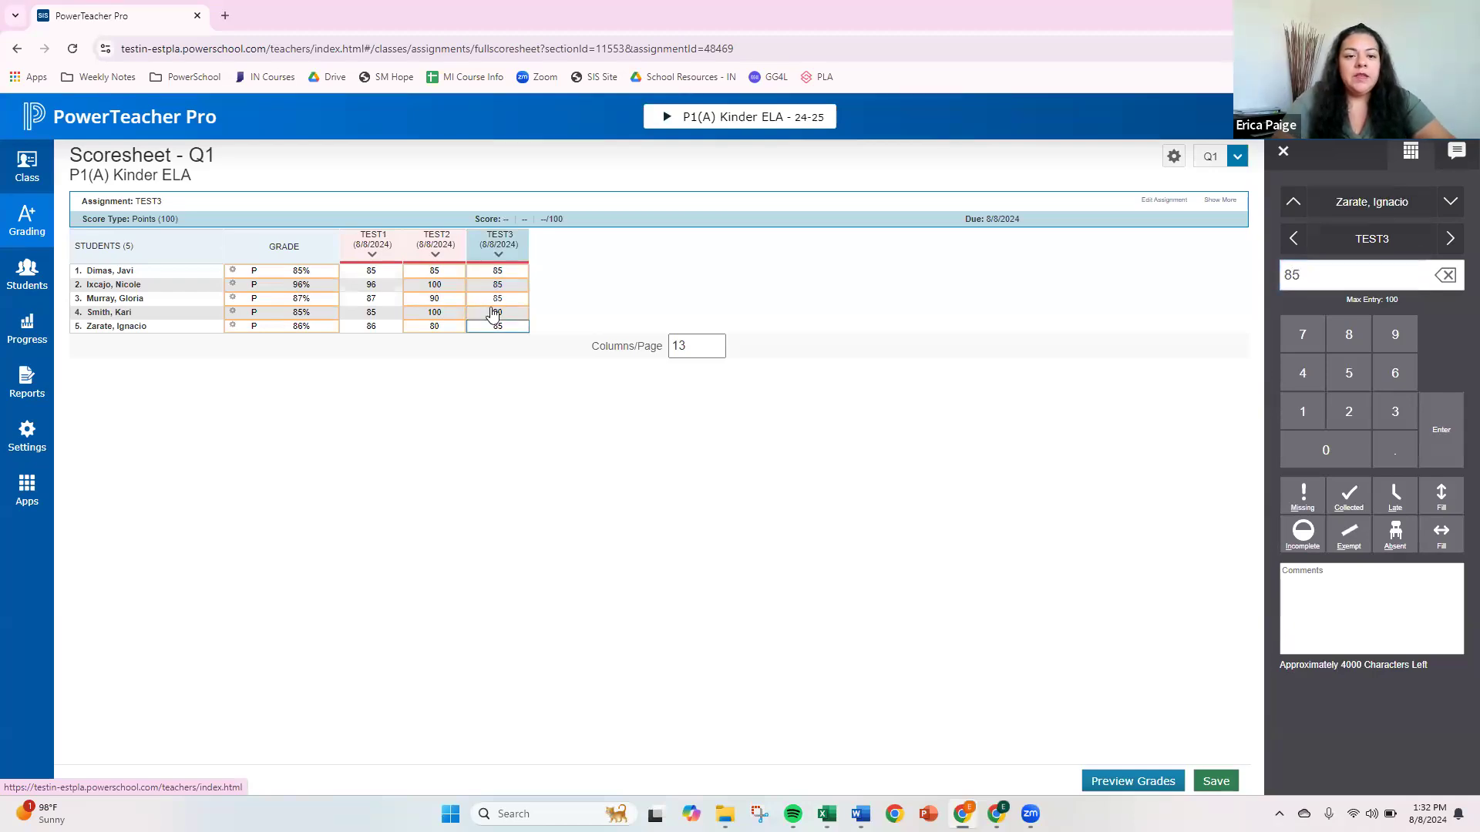
pyautogui.click(485, 287)
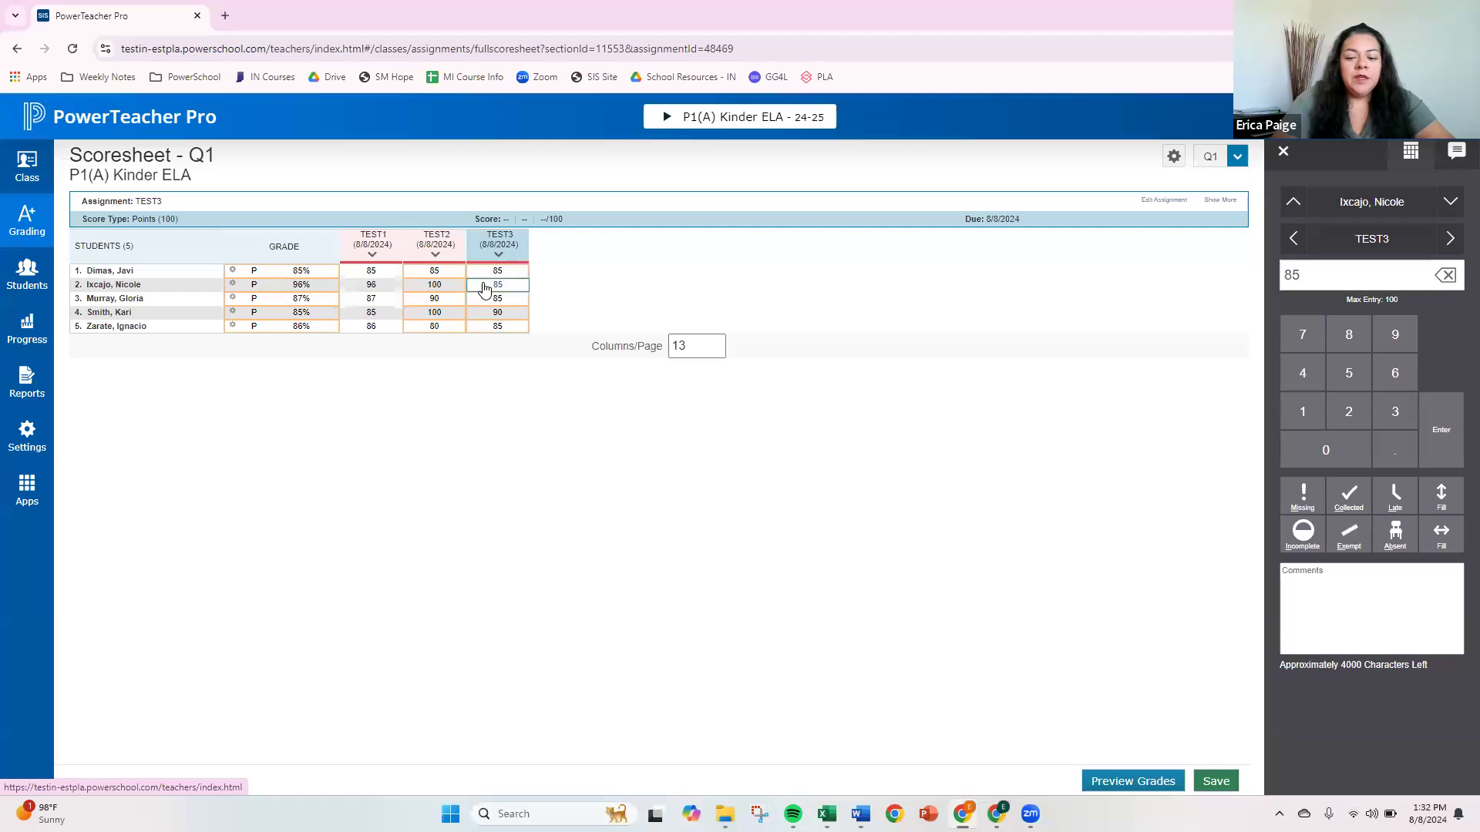
pyautogui.write('0')
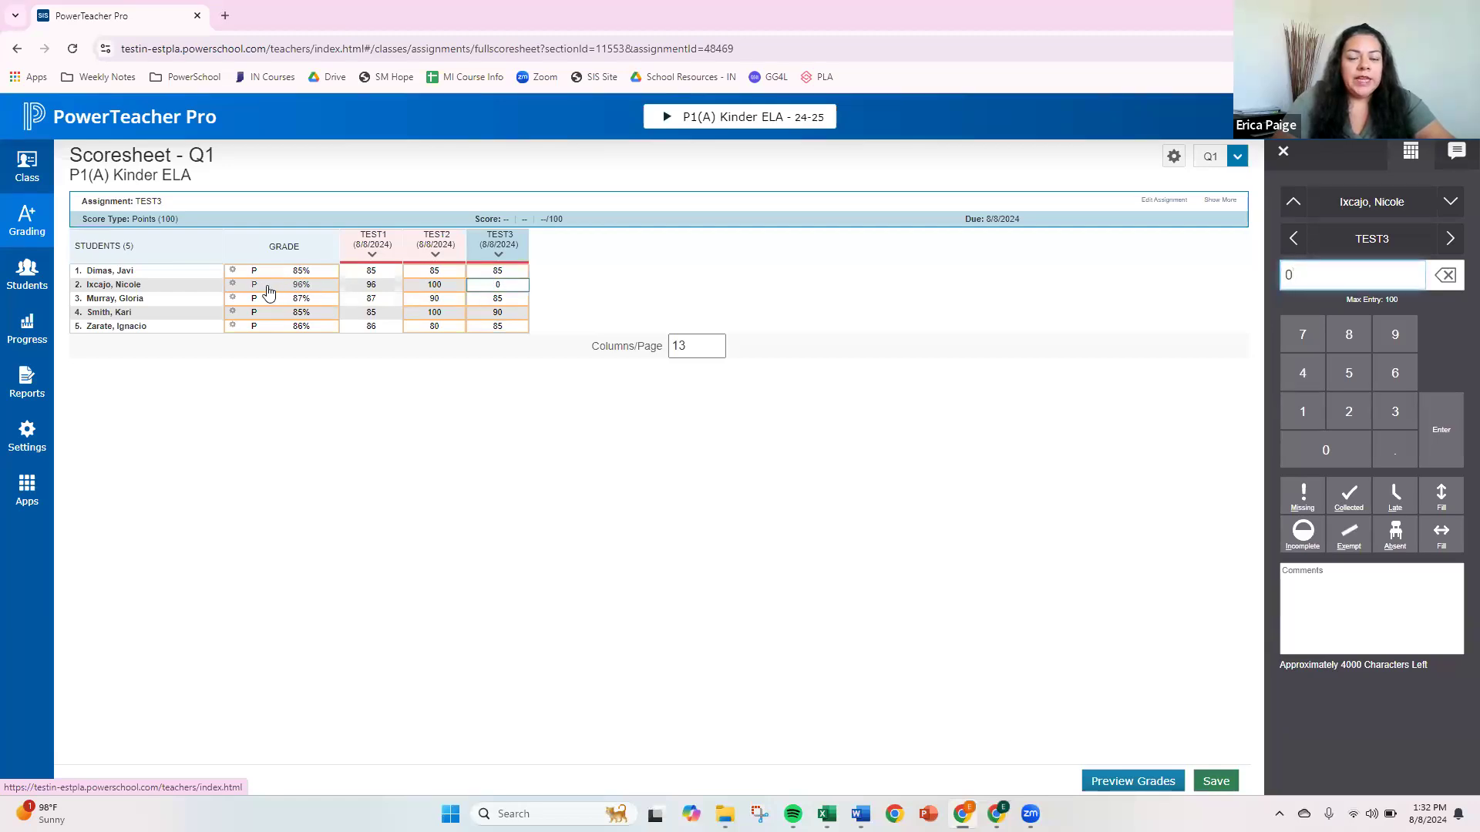
pyautogui.press('Return')
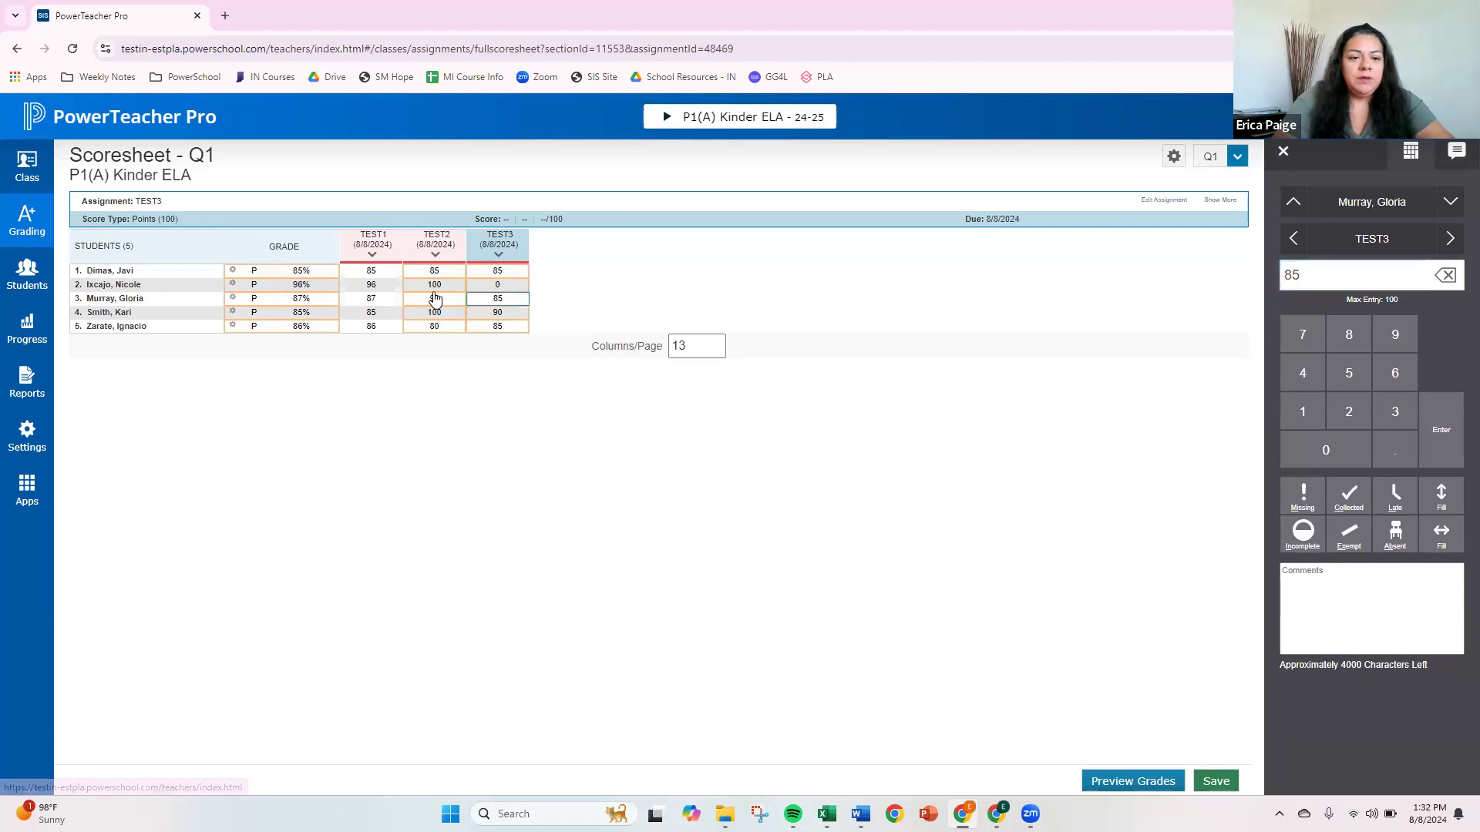
pyautogui.click(498, 314)
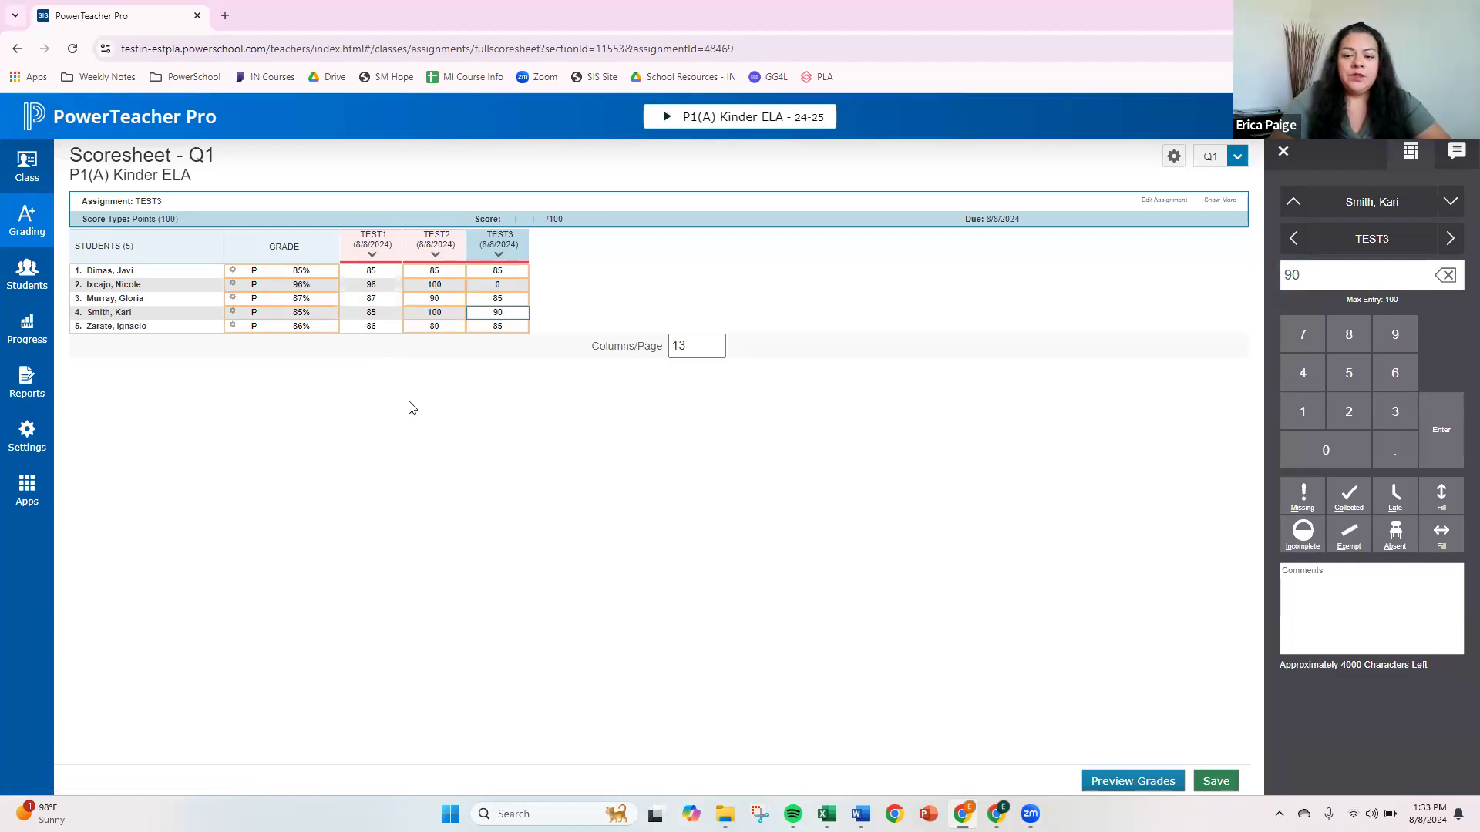
pyautogui.click(1220, 782)
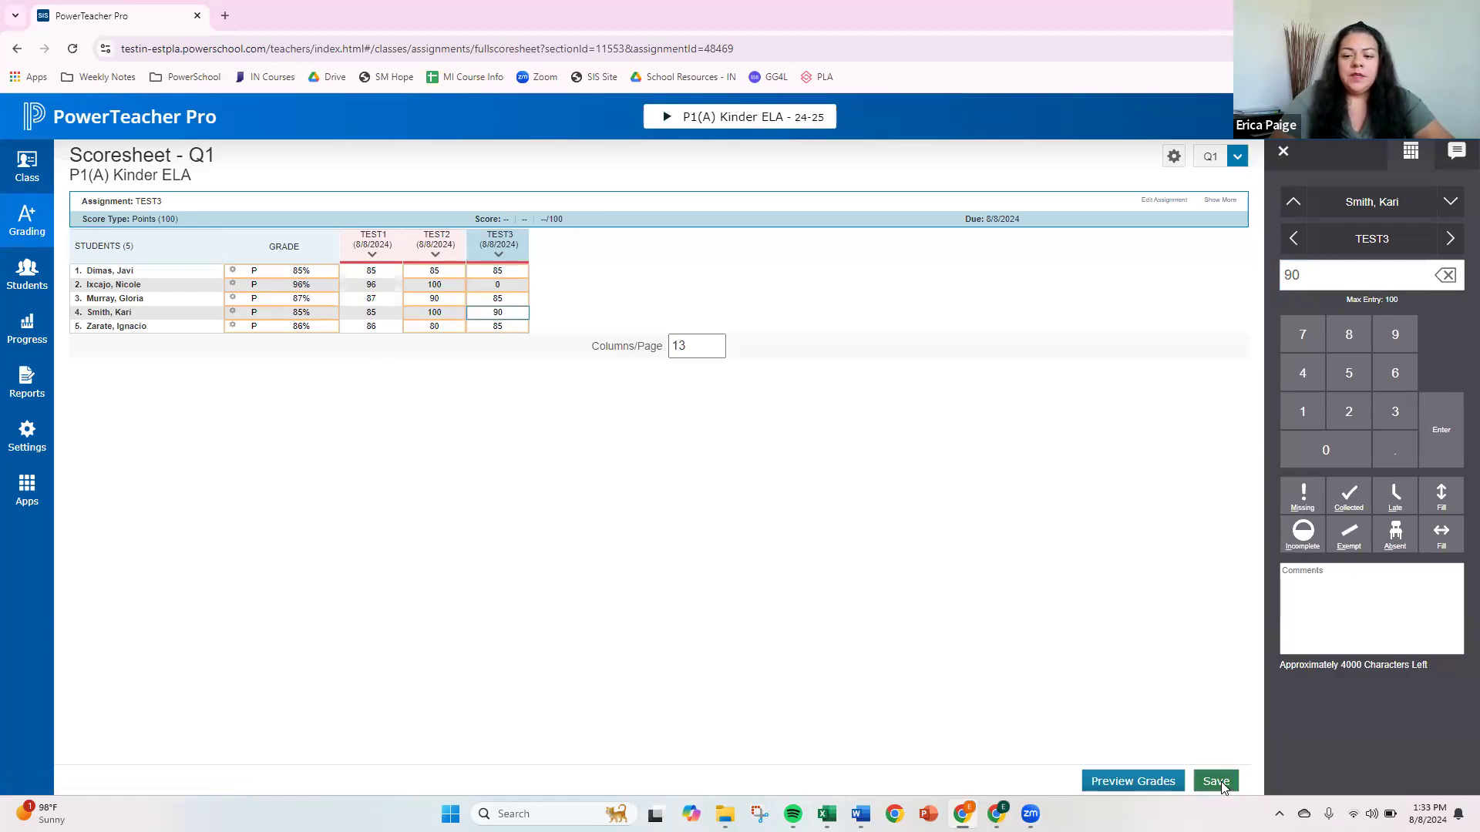